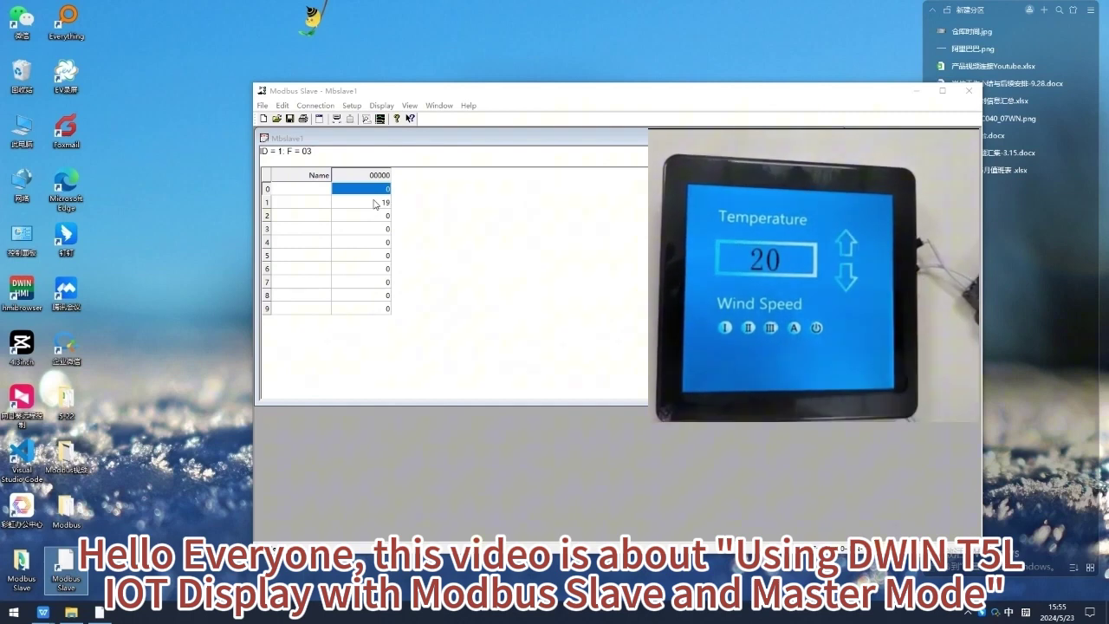
Step: Set Modbus Slave register 2 to 2, then change it to 4
double_click(377, 215)
text(2)
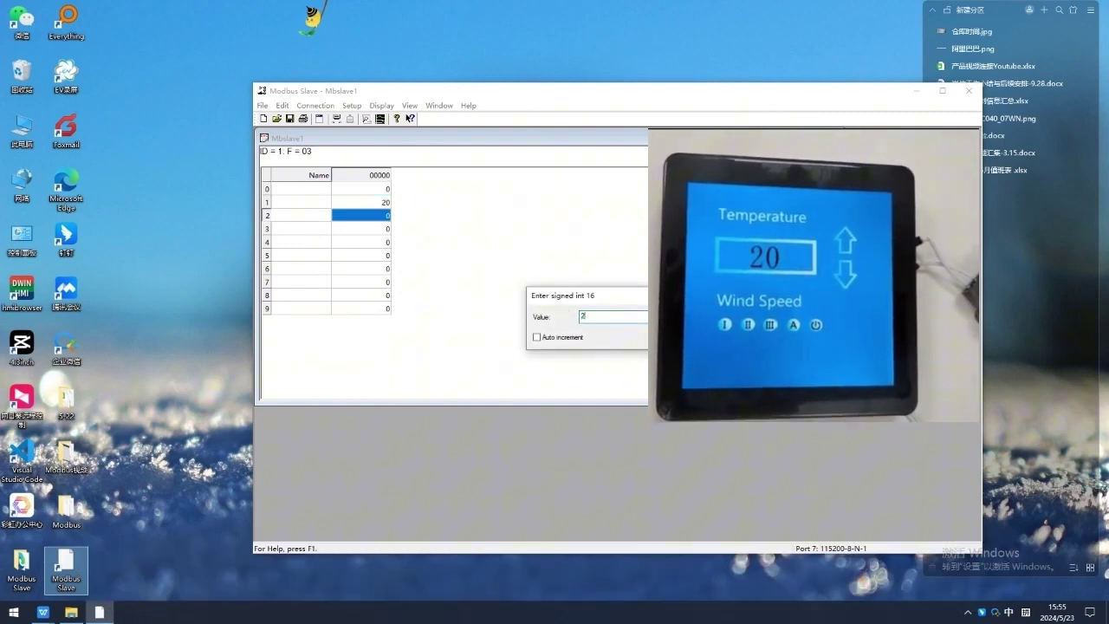
key(Return)
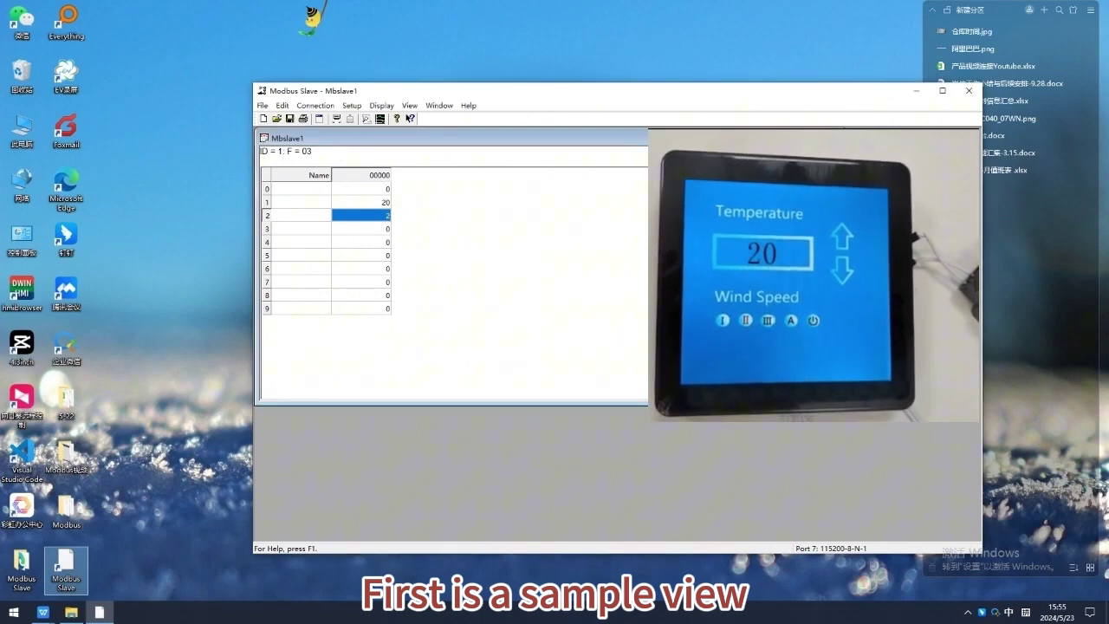
double_click(376, 217)
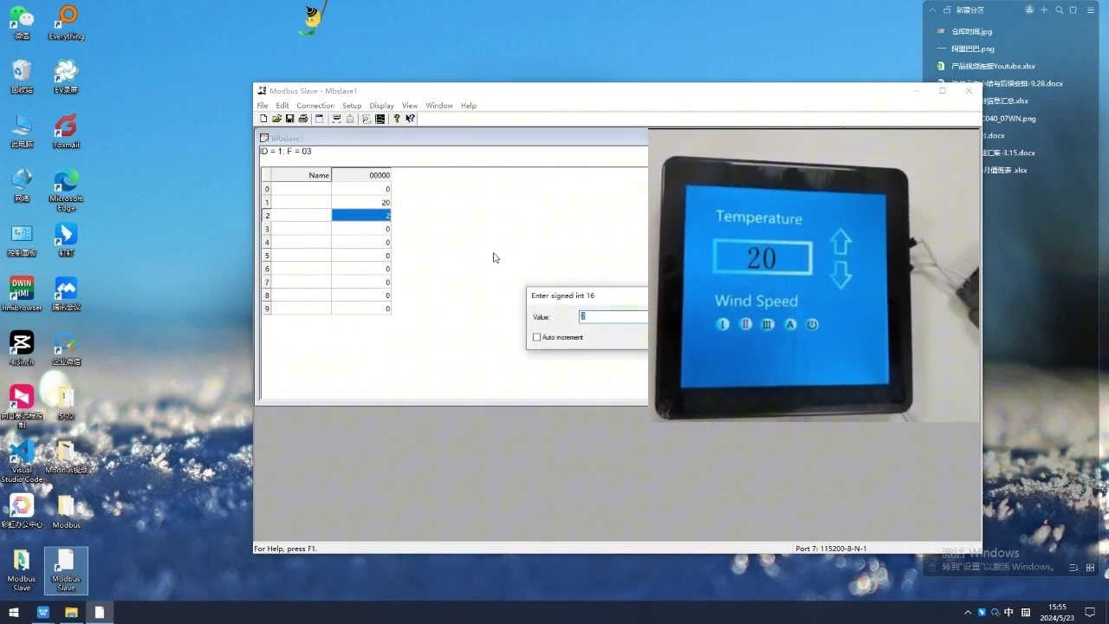
text(5)
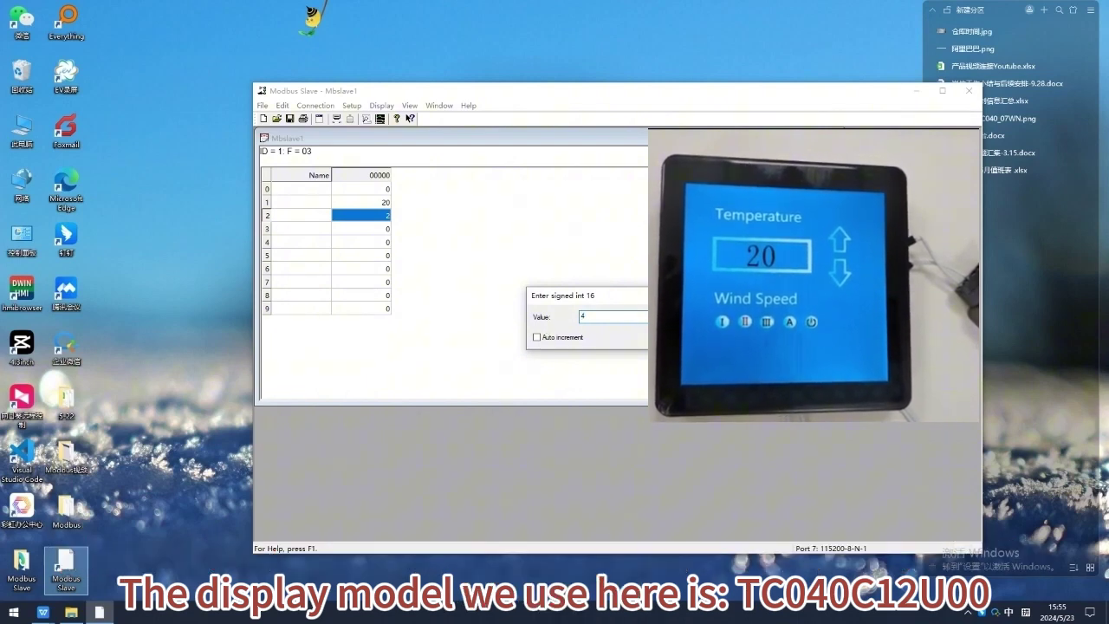
key(Return)
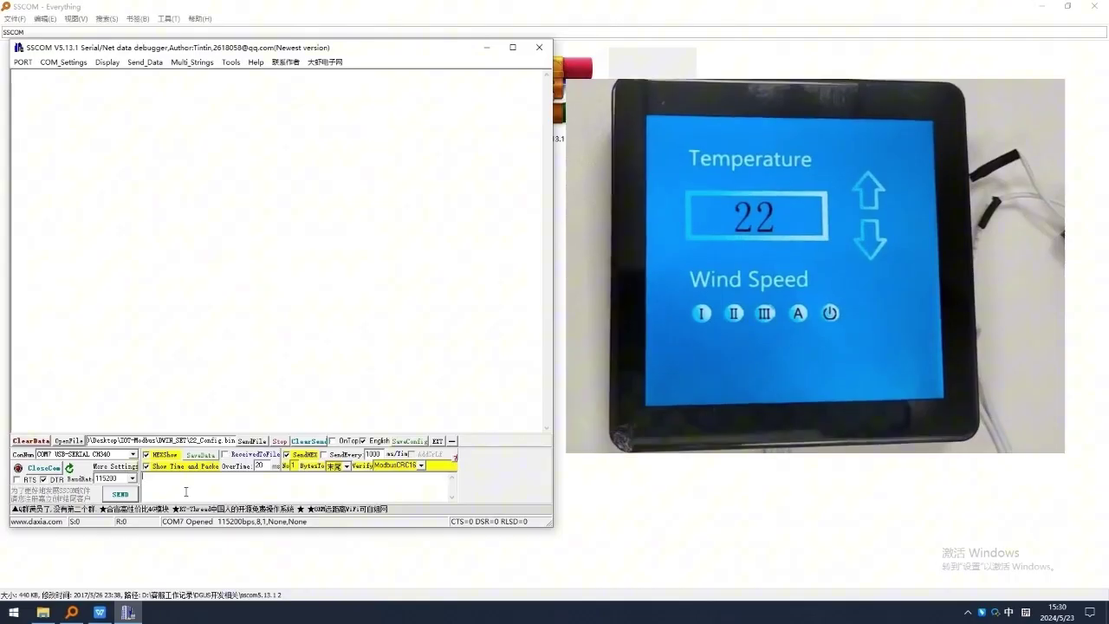
Step: Send 01 06 2000 writes from SSCOM setting the temperature to 18, then 36
text(01)
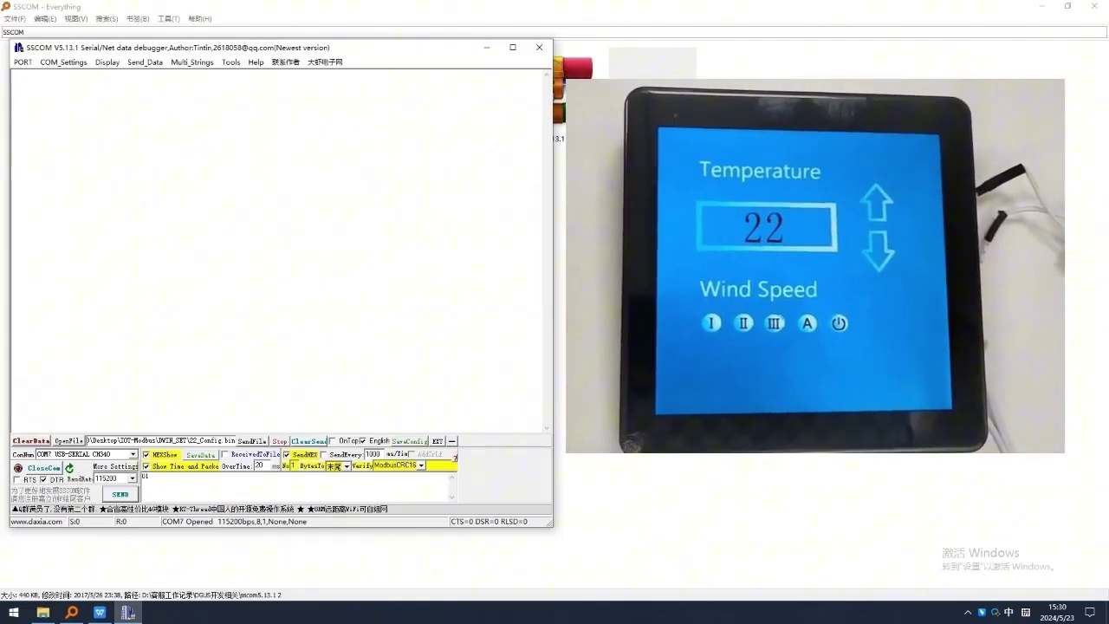
text( 06 )
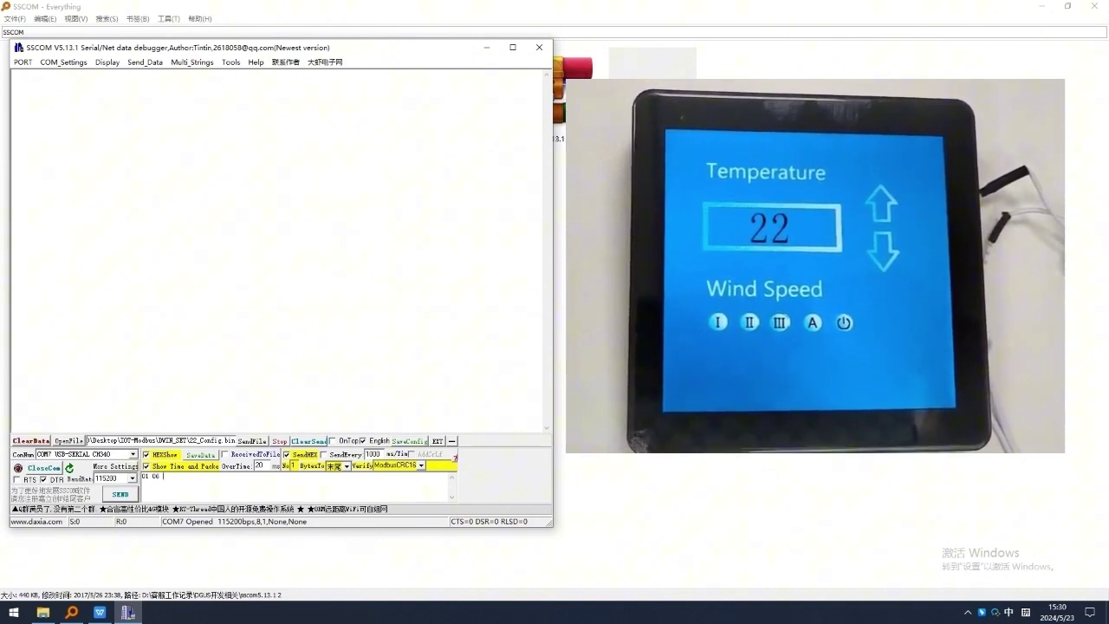
text(2000 0012)
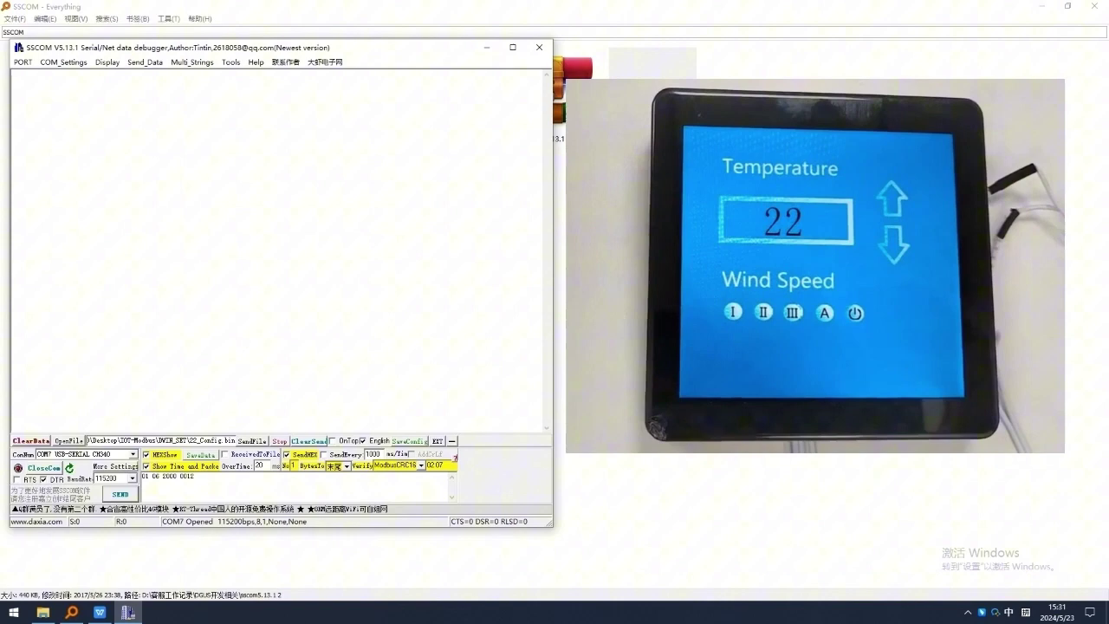
click(134, 496)
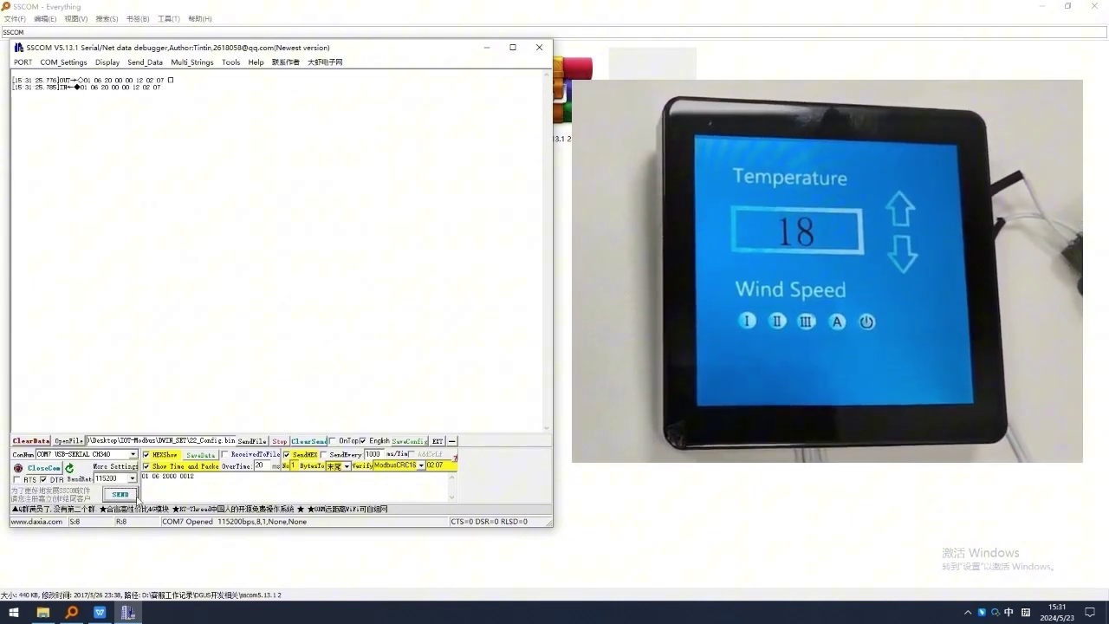
drag(187, 475, 204, 476)
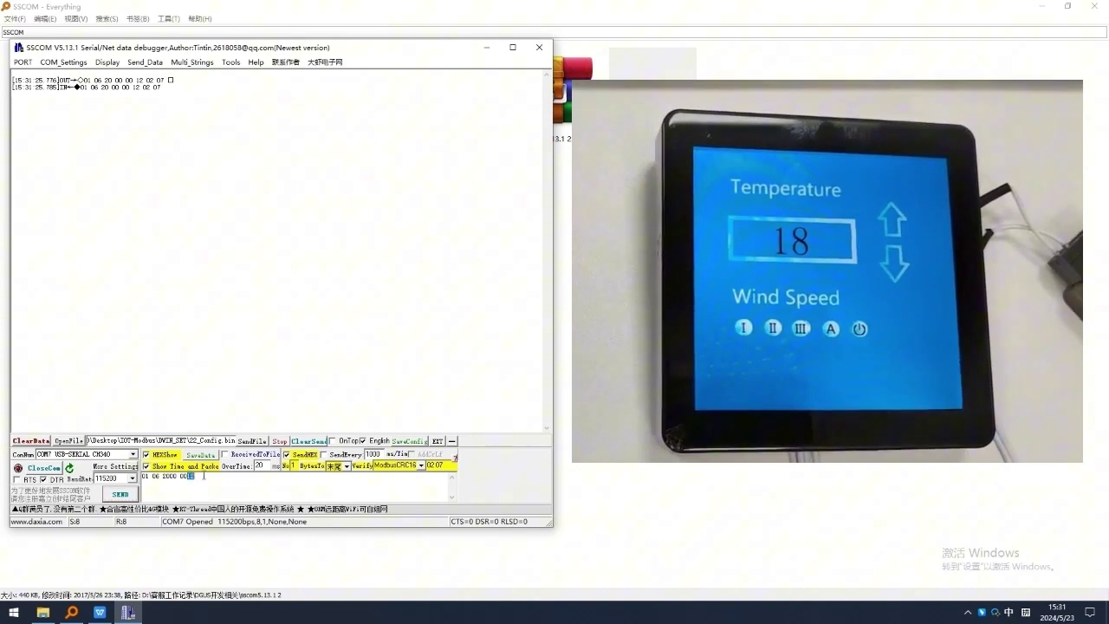
text(24)
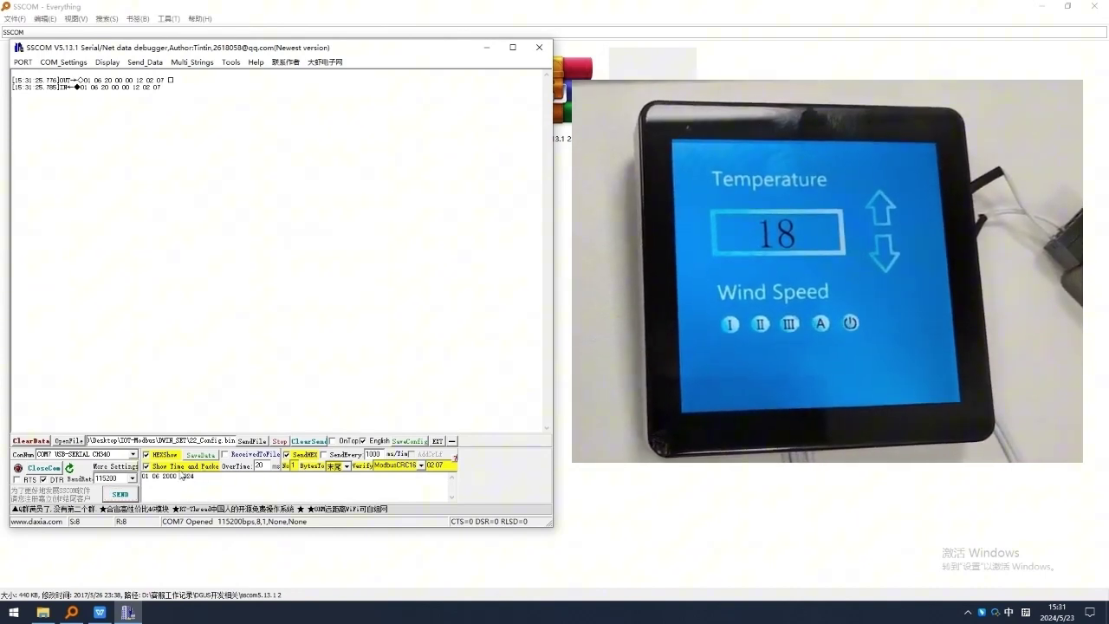
click(120, 495)
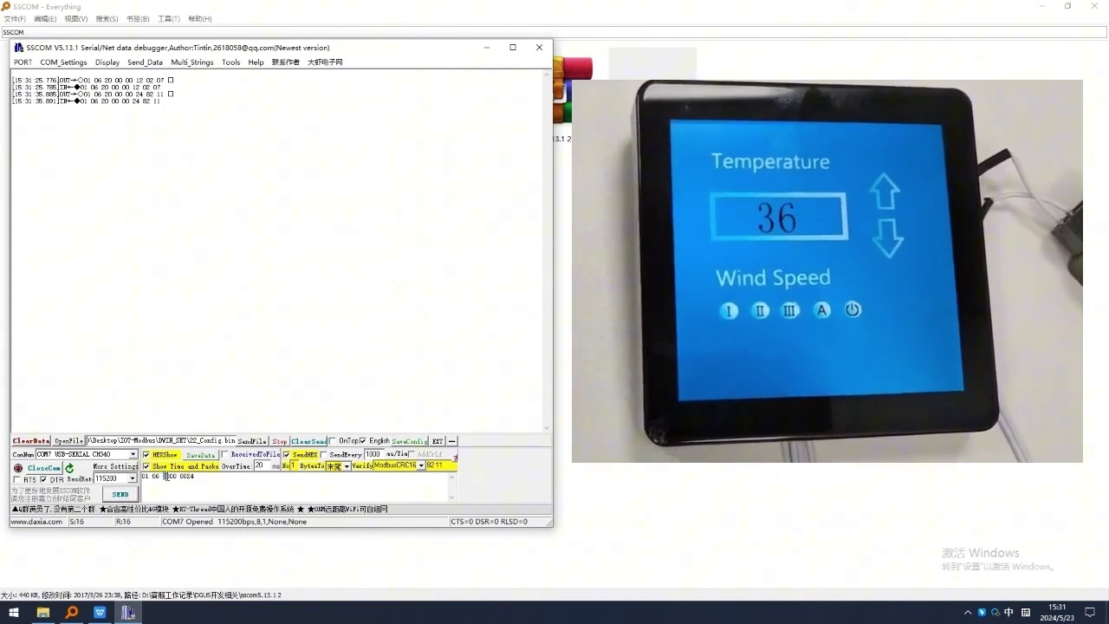
text(1)
Step: Send the wind-speed write to register 1000 with value 4
double_click(187, 476)
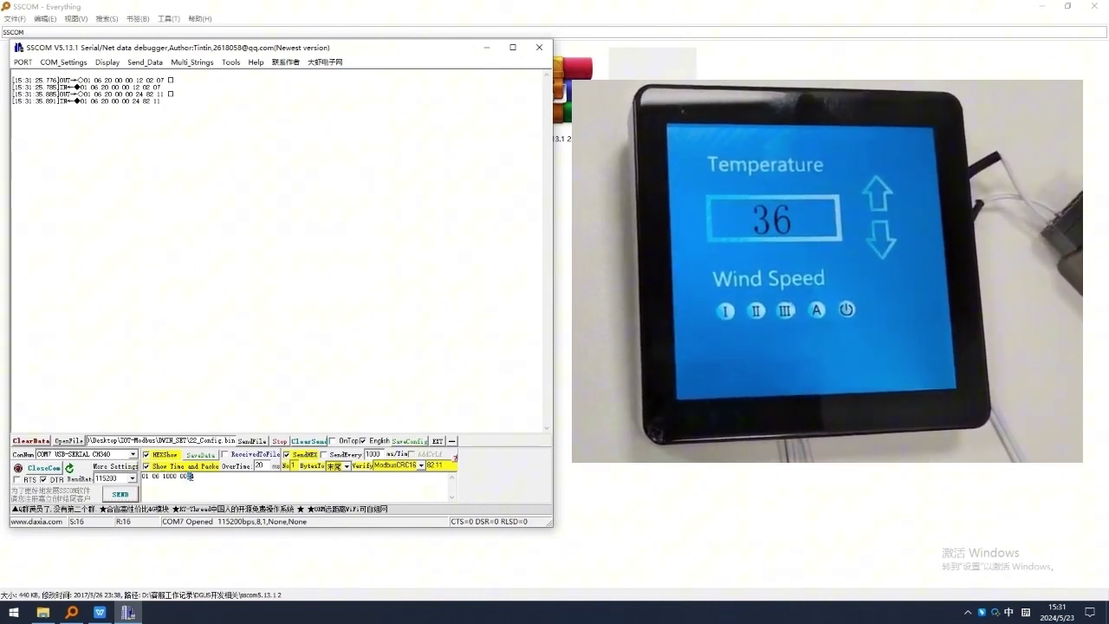
text(0008)
key(BackSpace)
text(4)
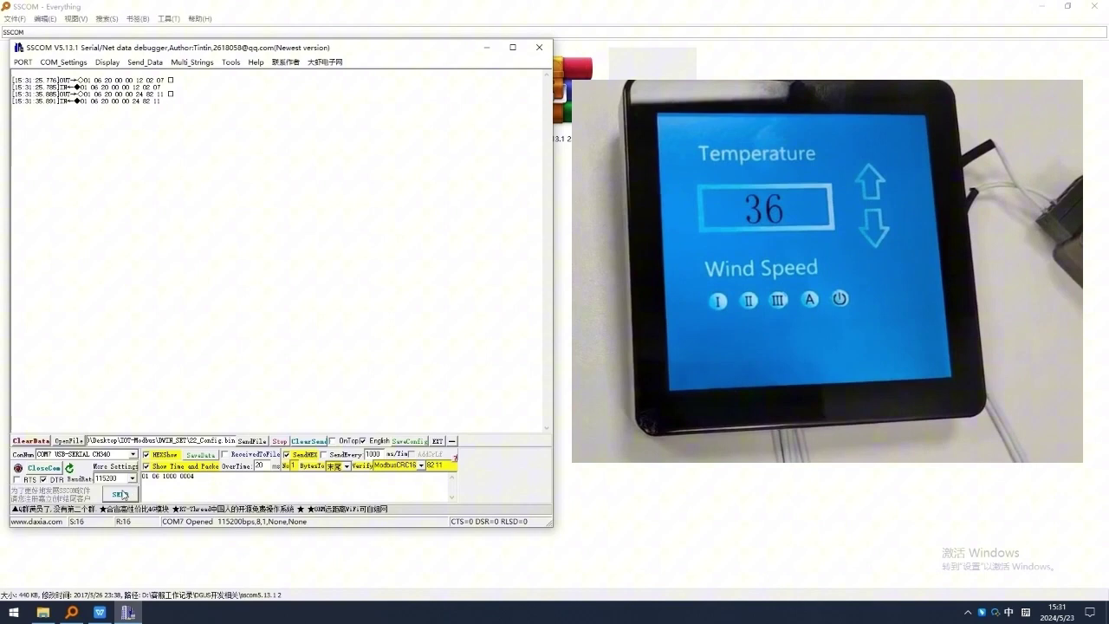
click(121, 494)
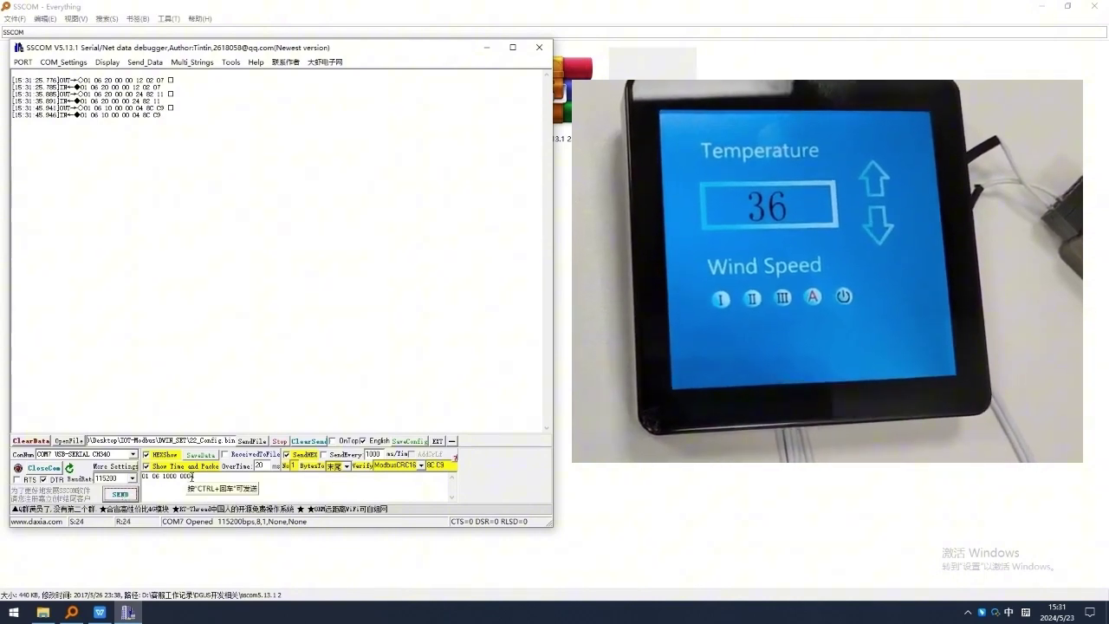
key(BackSpace)
Step: Send wind-speed value 1, then create a new 480x480 DGUS project in Desktop\Modbus
text(1)
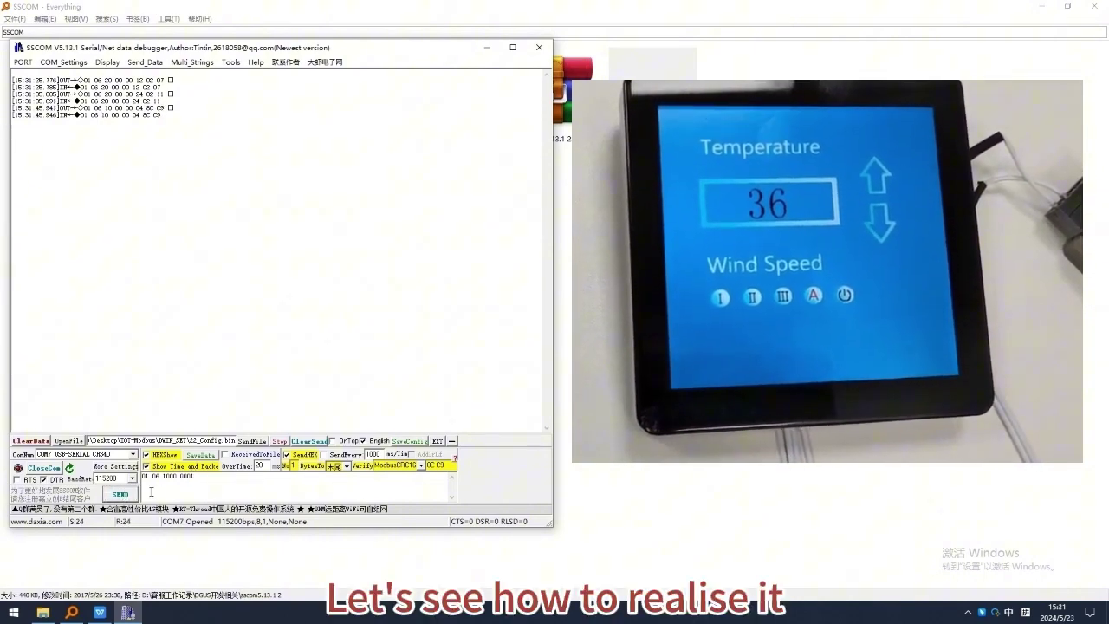
click(120, 494)
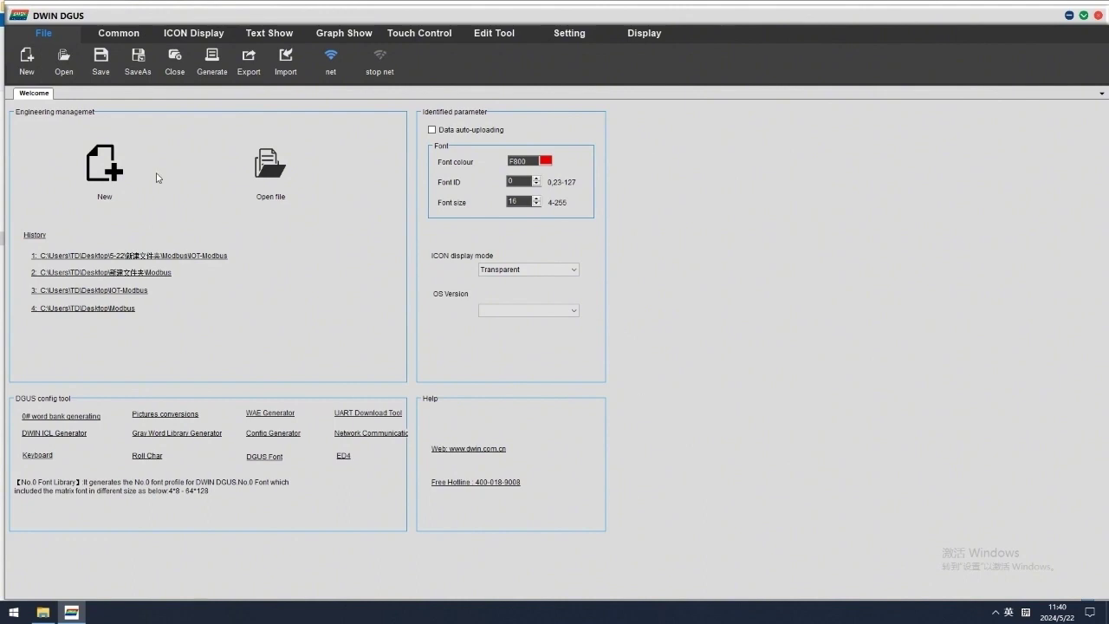
click(104, 164)
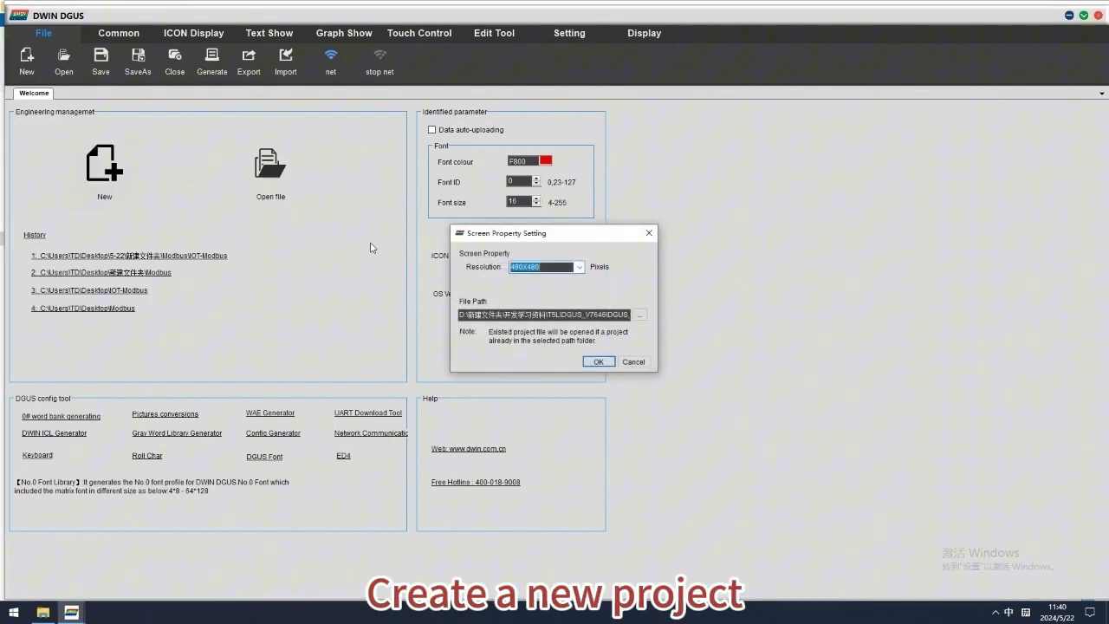
click(641, 315)
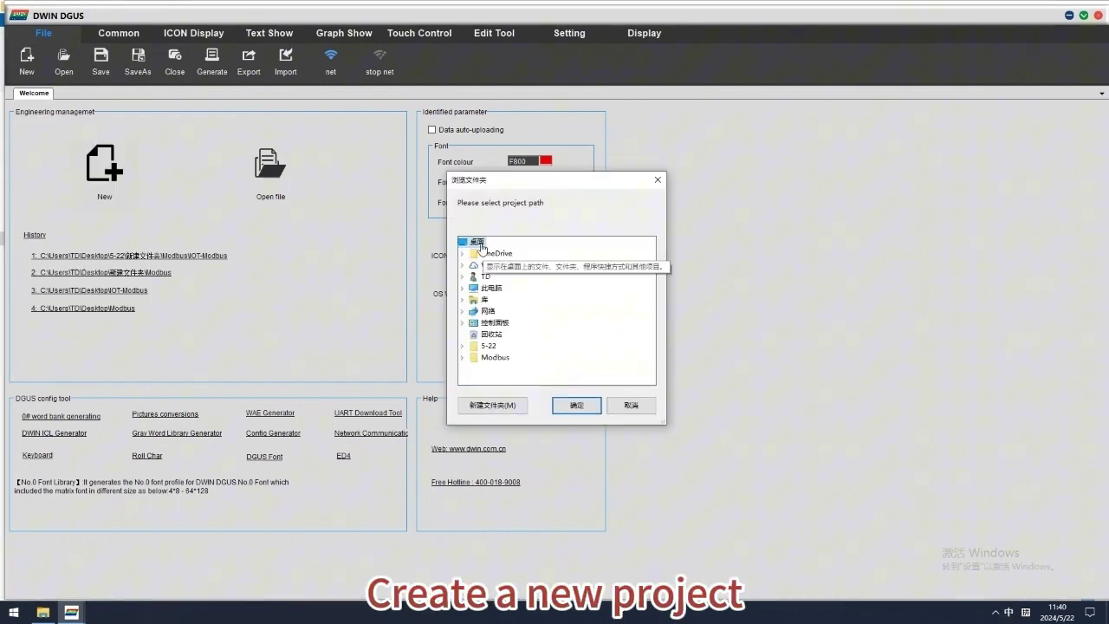
double_click(495, 357)
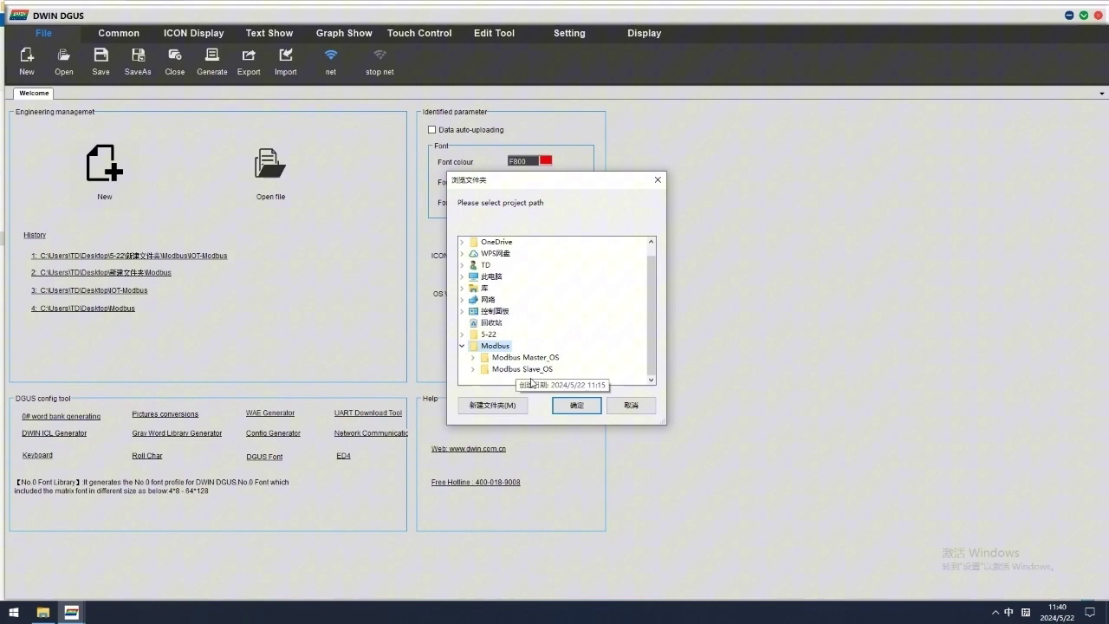
click(576, 406)
click(597, 362)
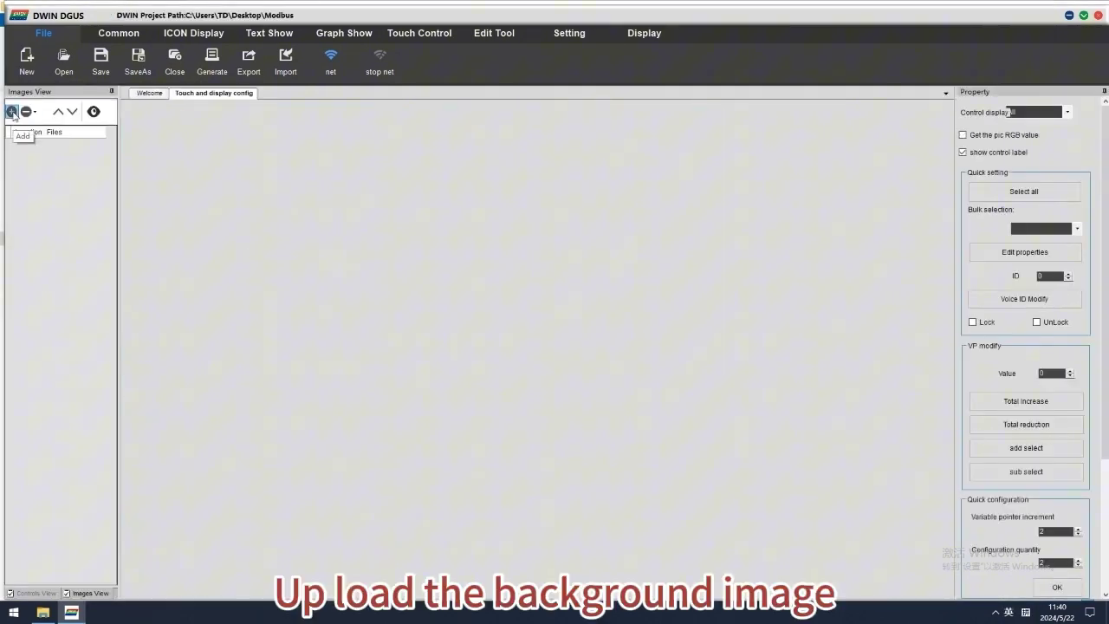
Step: Add 0.jpg as the project background and return to the Welcome page
click(12, 112)
click(506, 104)
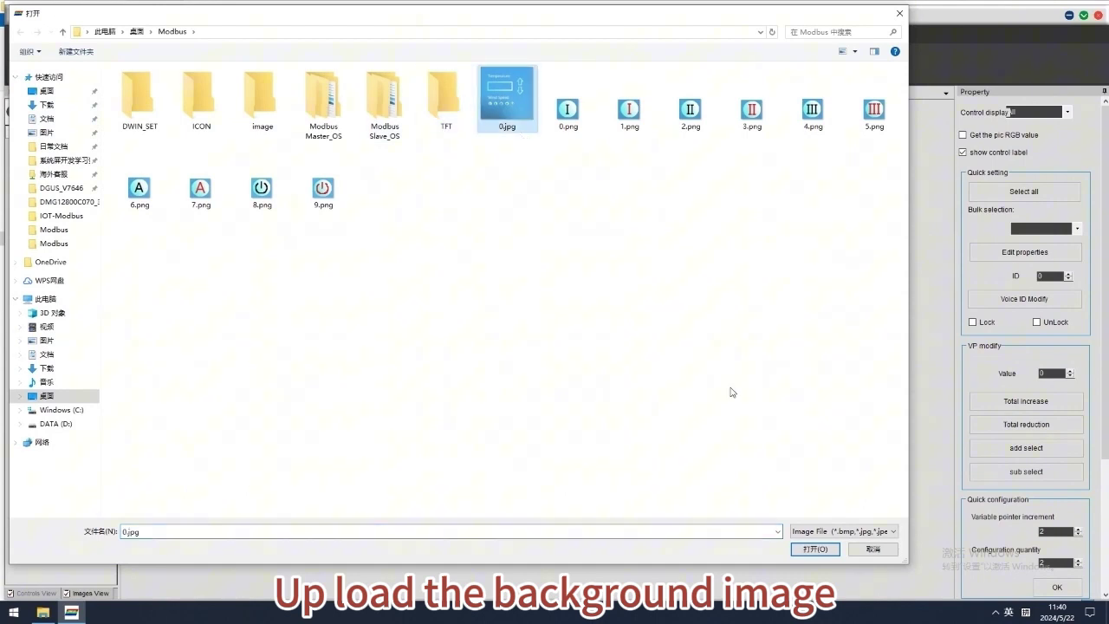
click(816, 551)
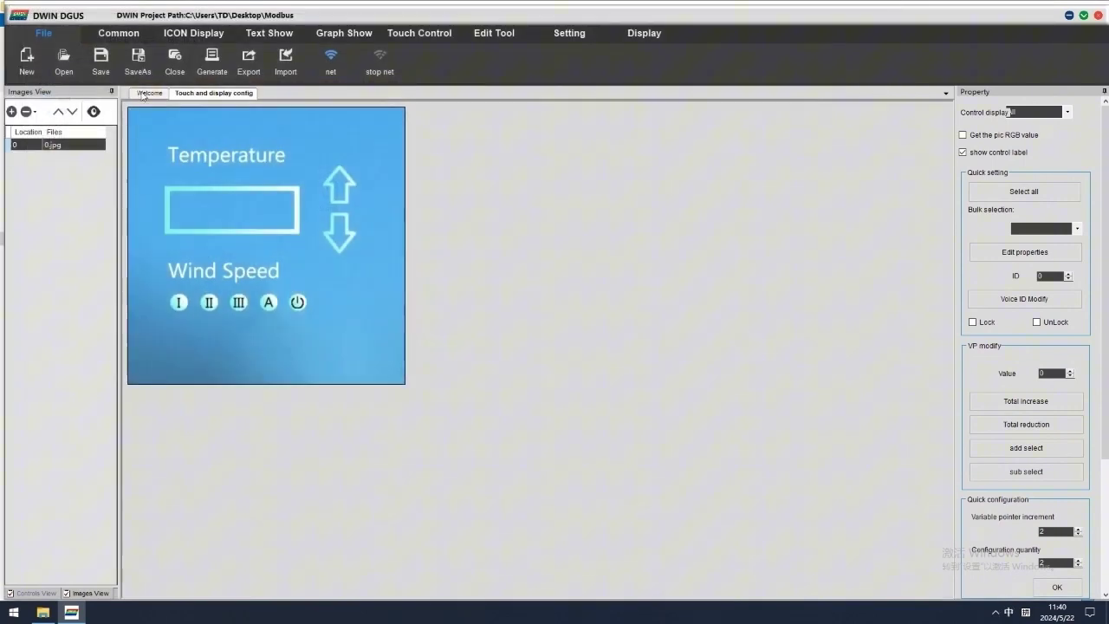
click(143, 94)
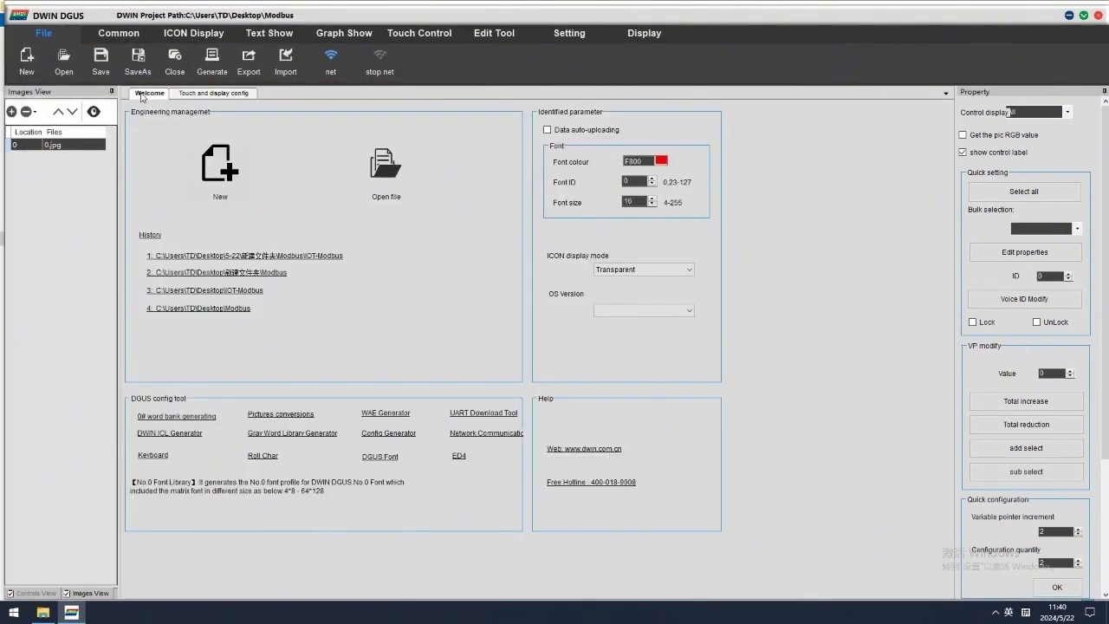
Step: In the ICL tool, compress 0.jpg with core type T5L2
click(170, 433)
click(408, 352)
click(490, 268)
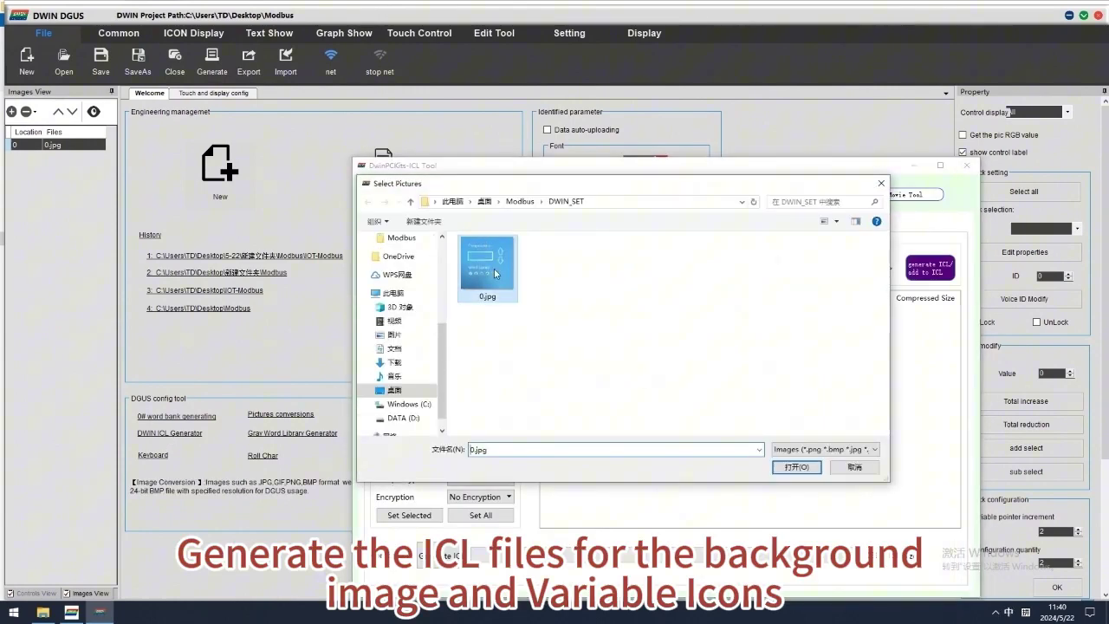
click(796, 467)
click(511, 350)
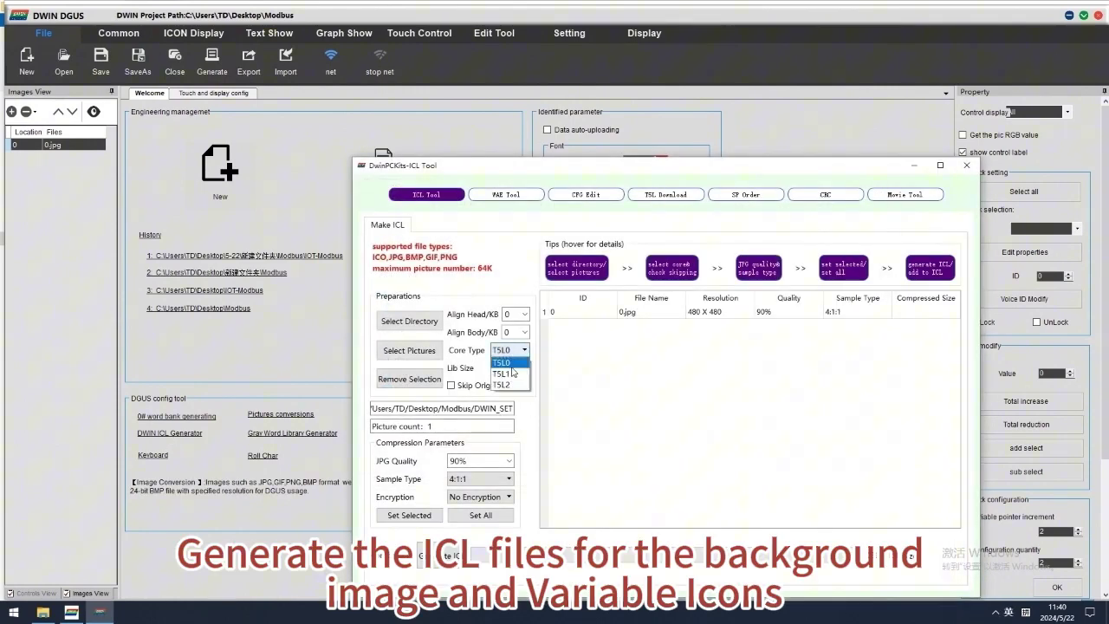
click(516, 384)
text(32)
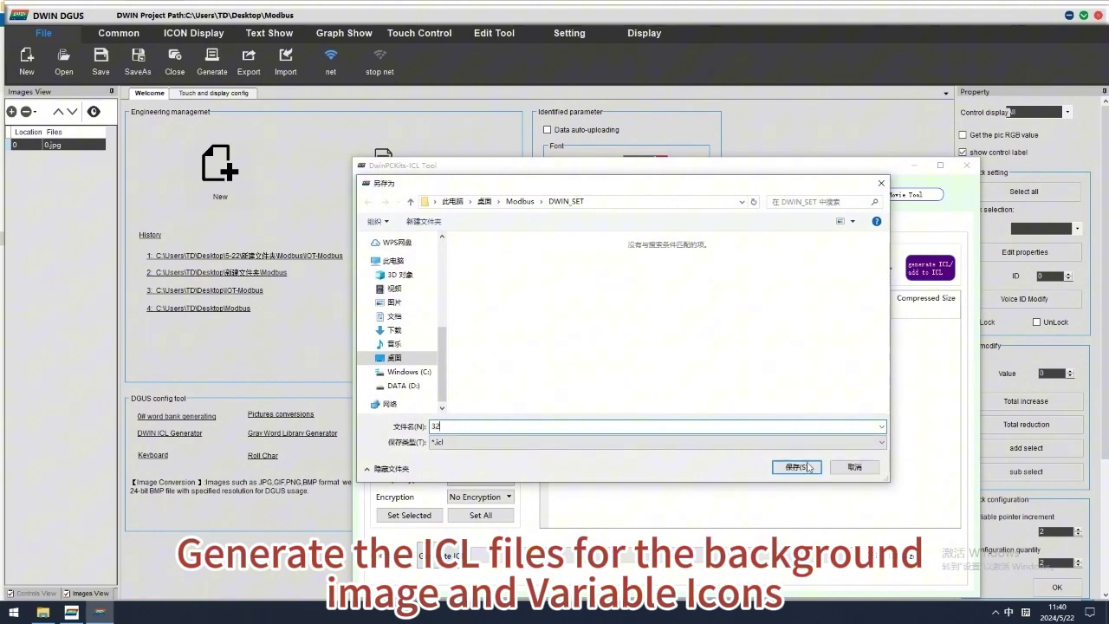
click(796, 468)
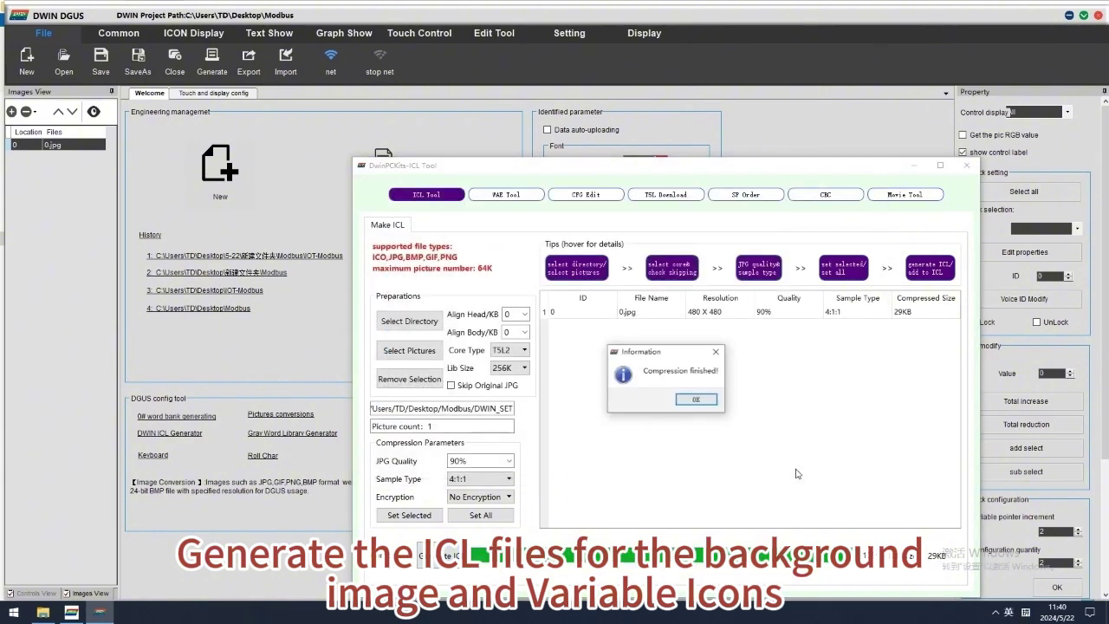
click(699, 401)
Step: Load the ten icon pictures 0.png through 9.png into the ICL list
click(407, 351)
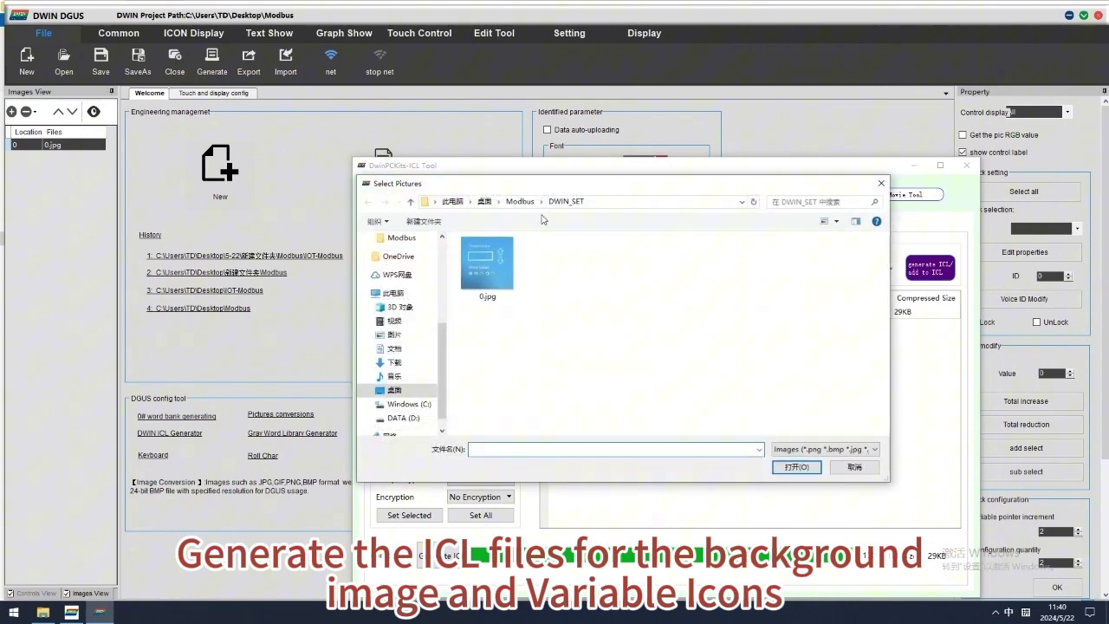
click(521, 202)
click(558, 342)
shift+click(769, 407)
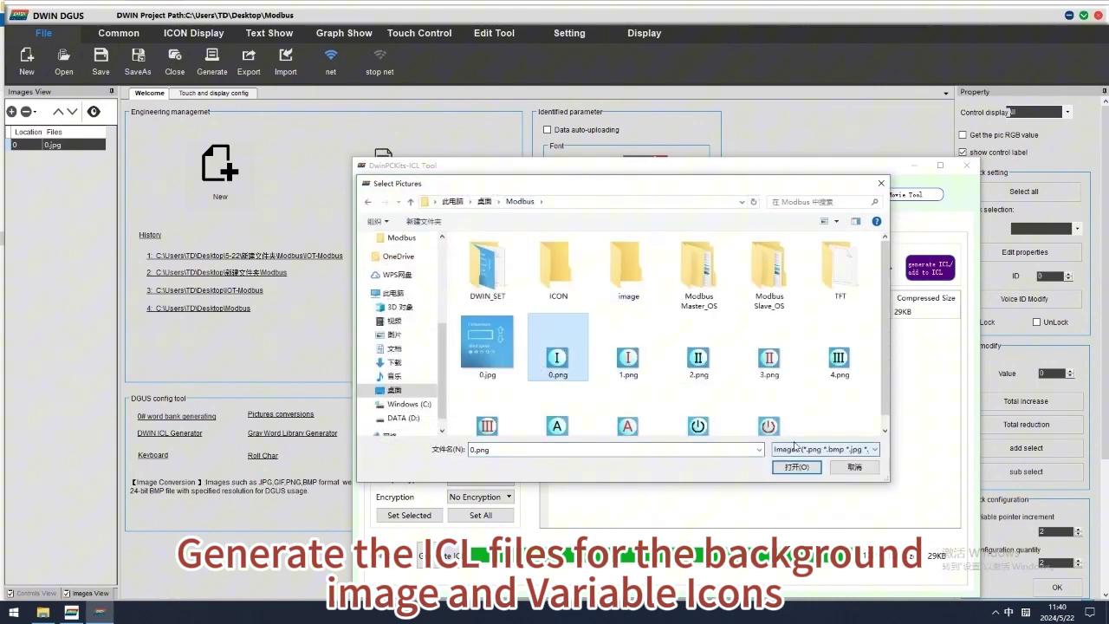
click(795, 467)
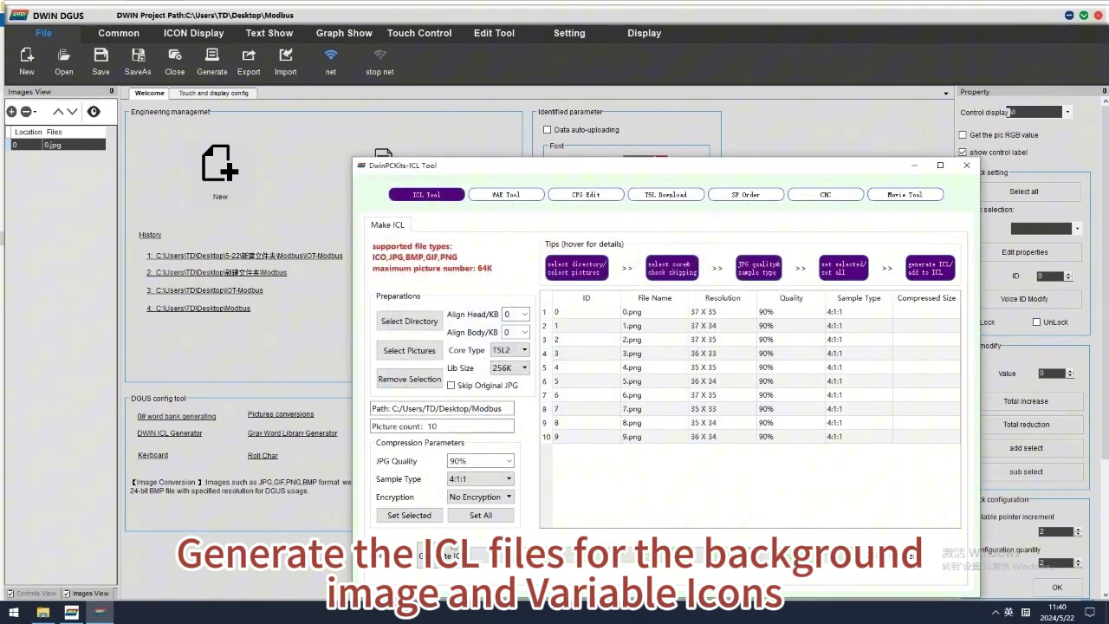
Step: Generate the icon library as 48.icl in DWIN_SET and close the ICL tool
click(448, 557)
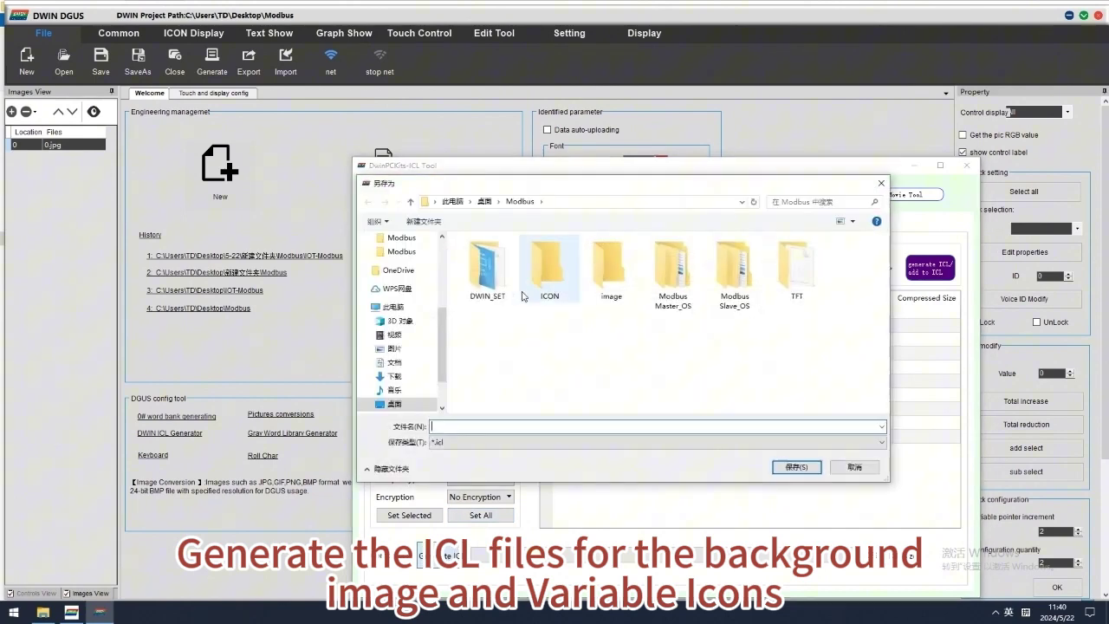
double_click(490, 273)
text(48)
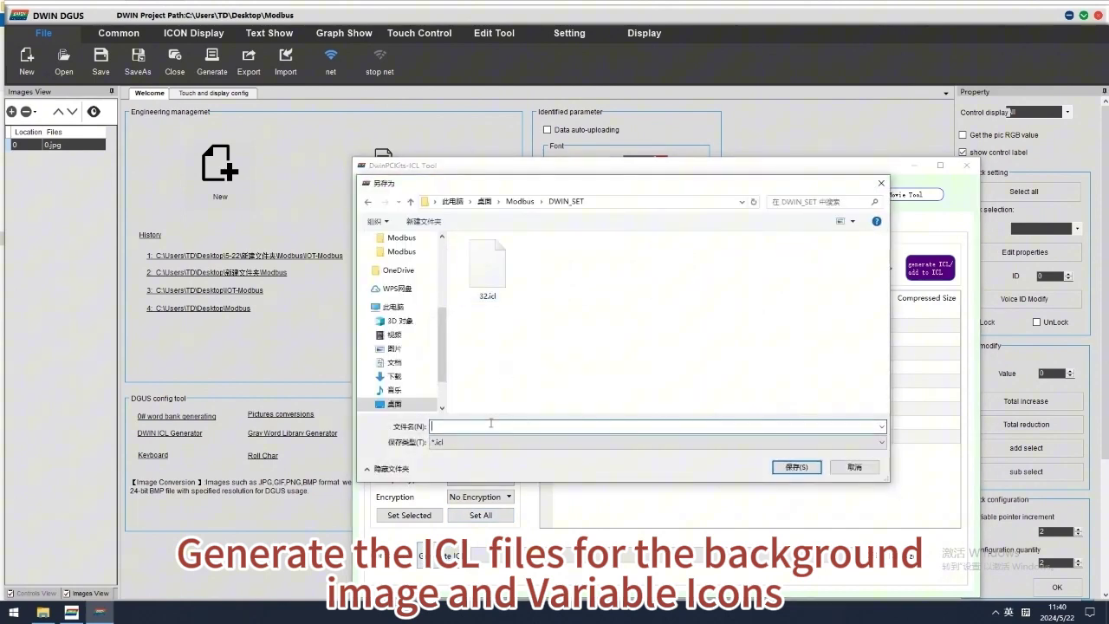
click(797, 467)
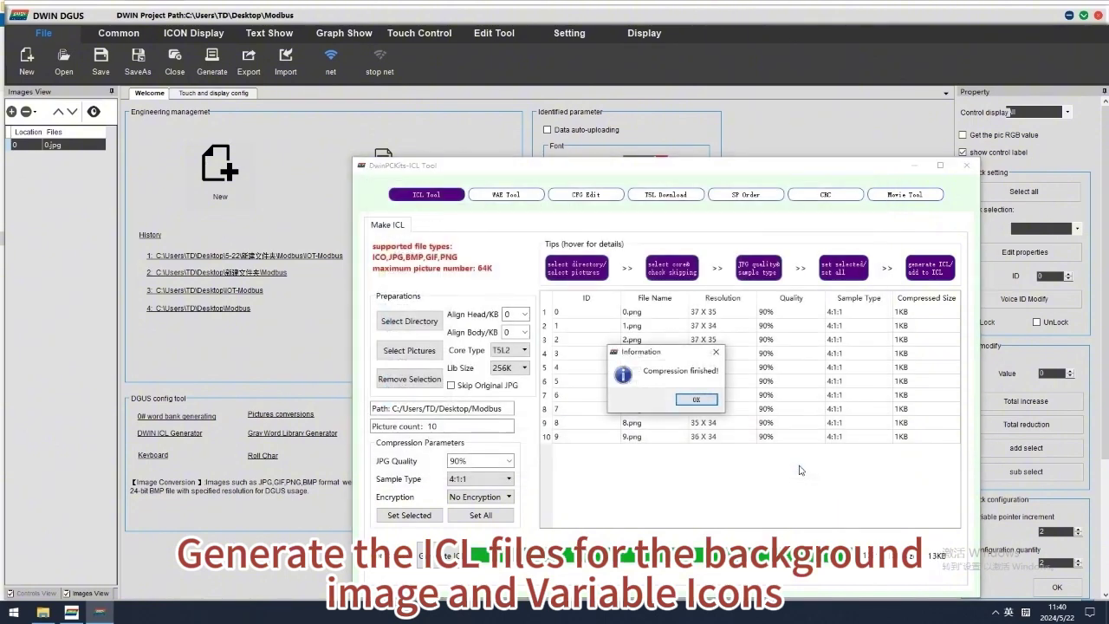
click(698, 401)
click(966, 164)
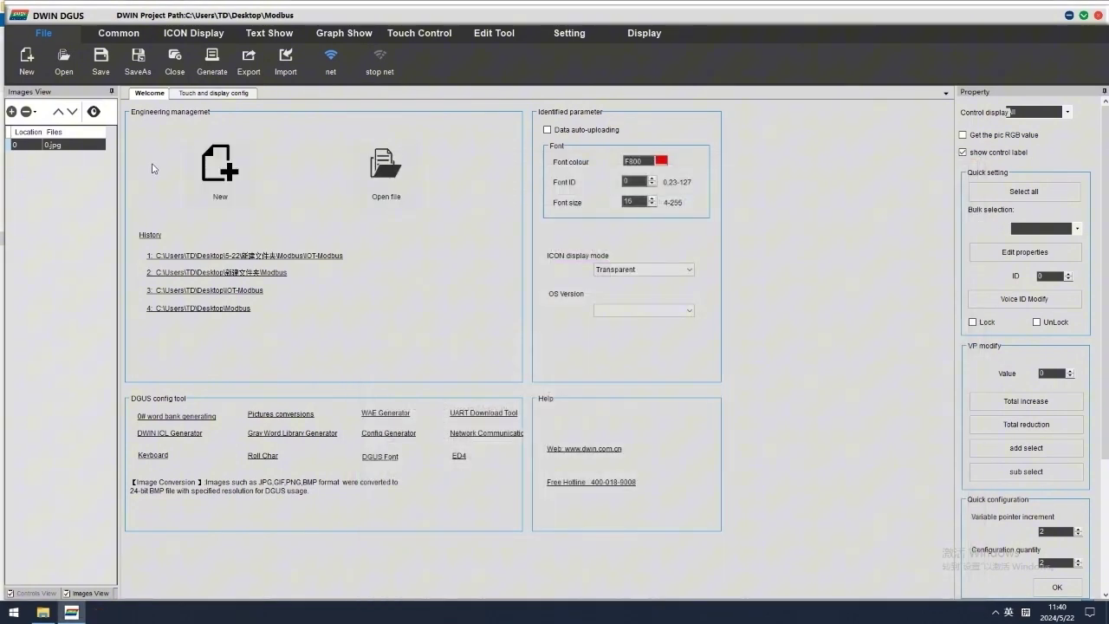
Step: Paste 0_DWIN_ASC.HZK from DGUS_V7646 into Modbus\DWIN_SET, then switch back to DGUS
click(43, 613)
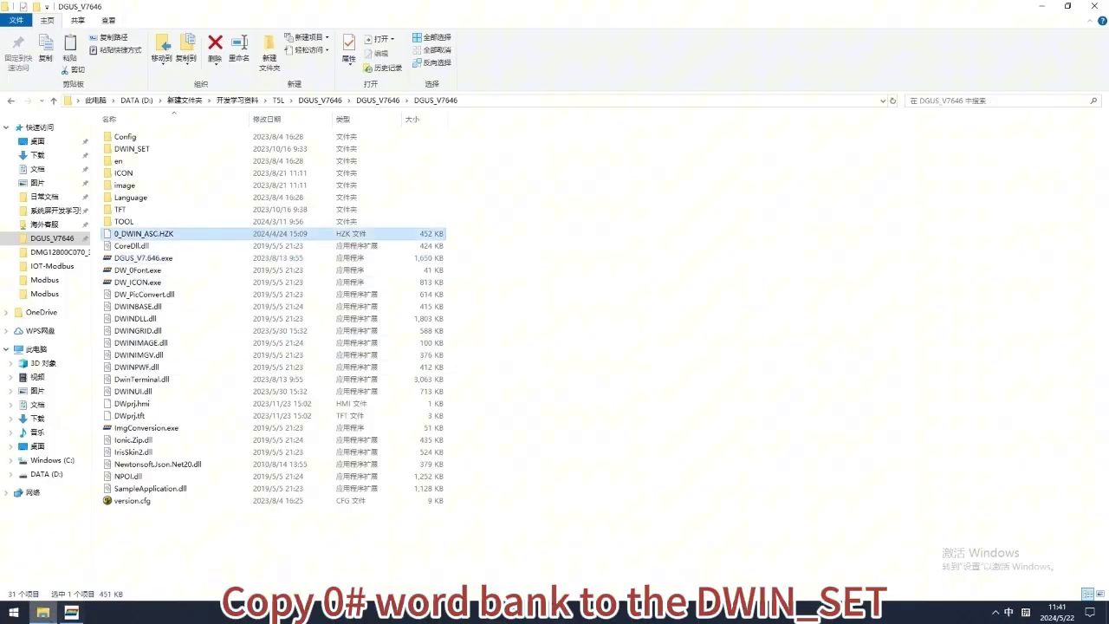
click(45, 294)
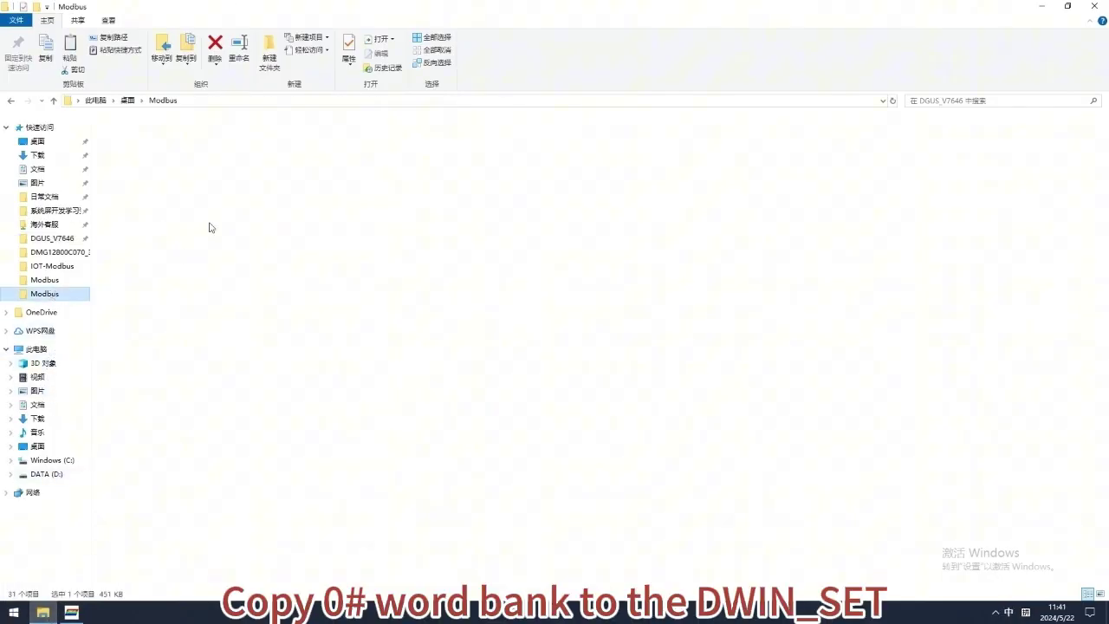
click(145, 156)
double_click(147, 156)
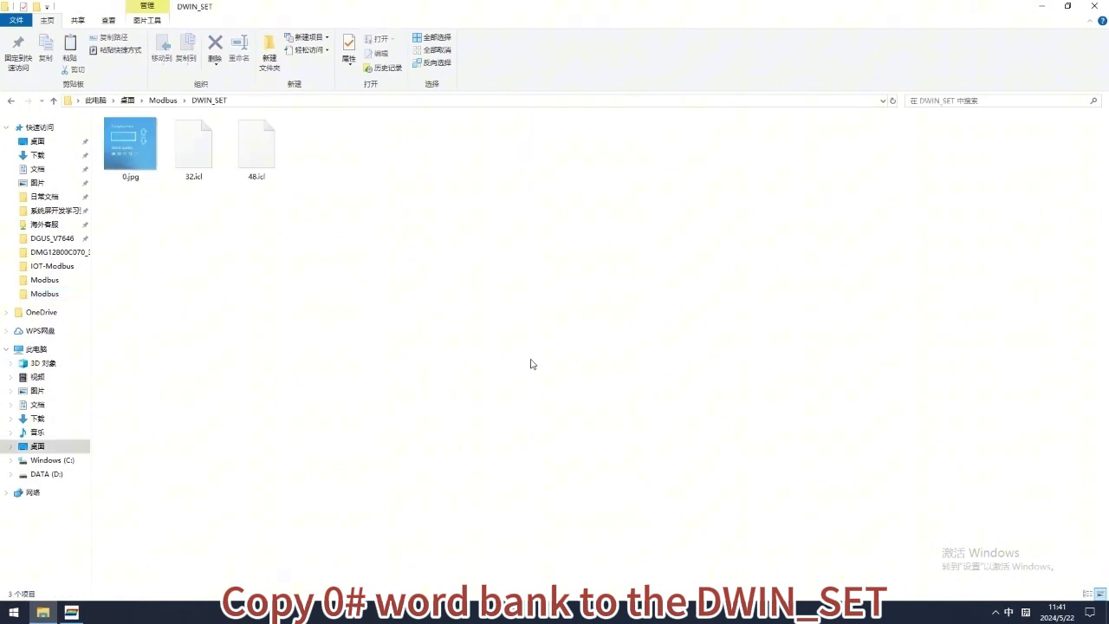
key(ctrl+v)
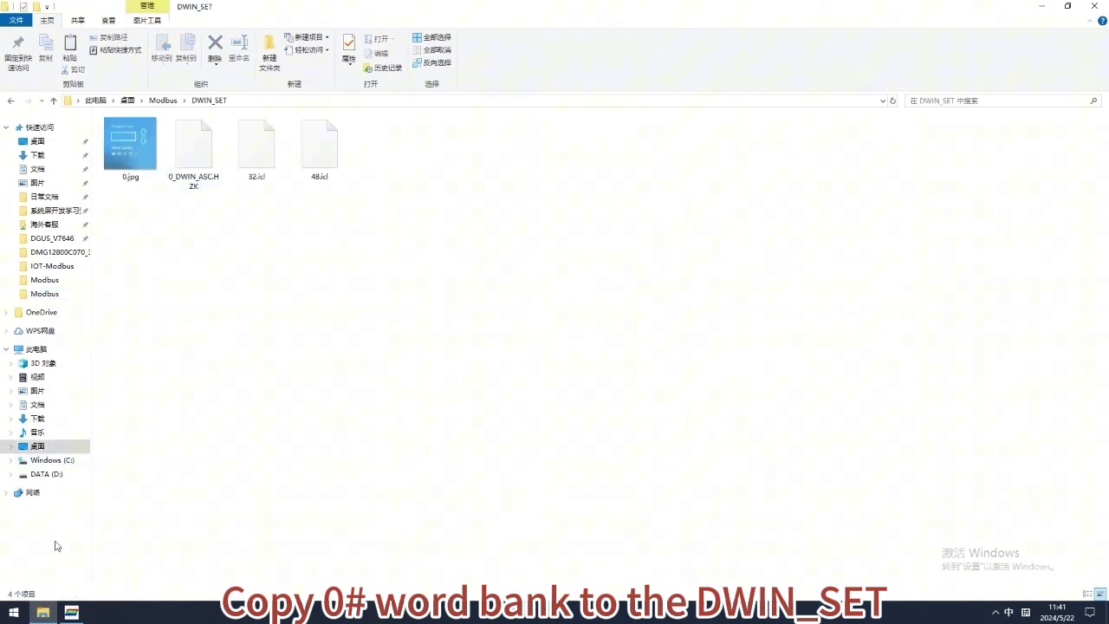
click(90, 566)
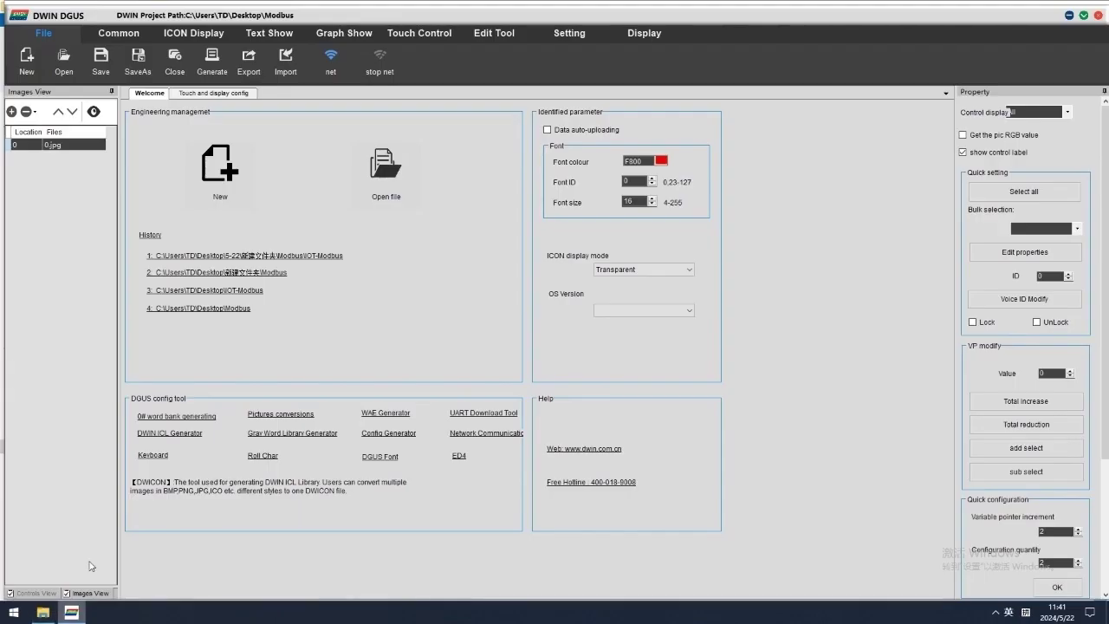
Step: Draw a Data Variable Display inside the thermostat screen's Temperature box
click(196, 95)
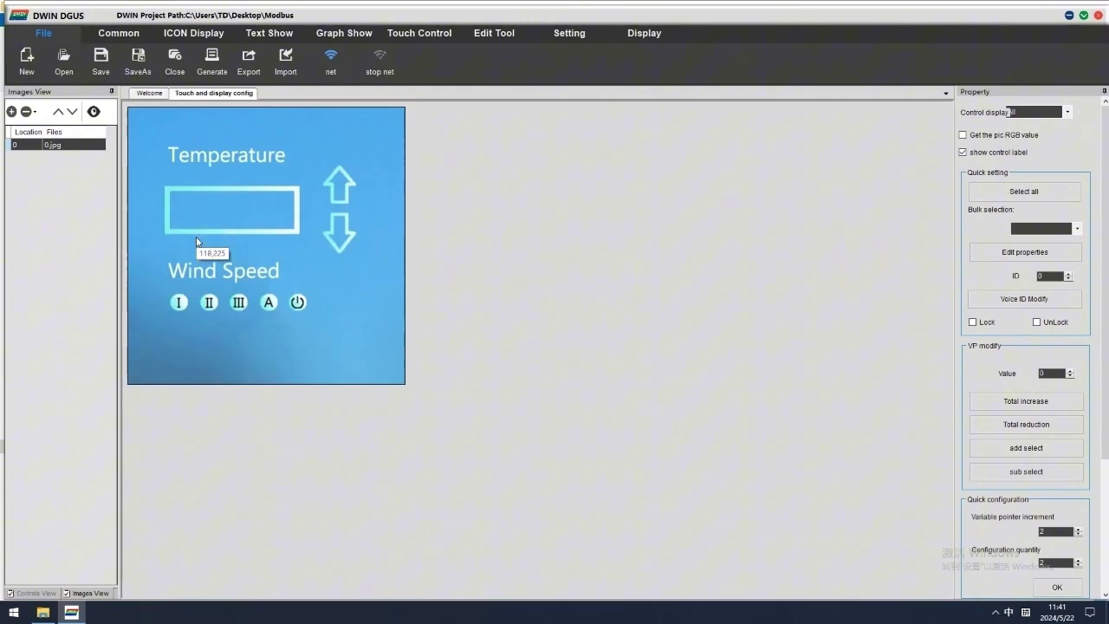
click(344, 33)
click(264, 34)
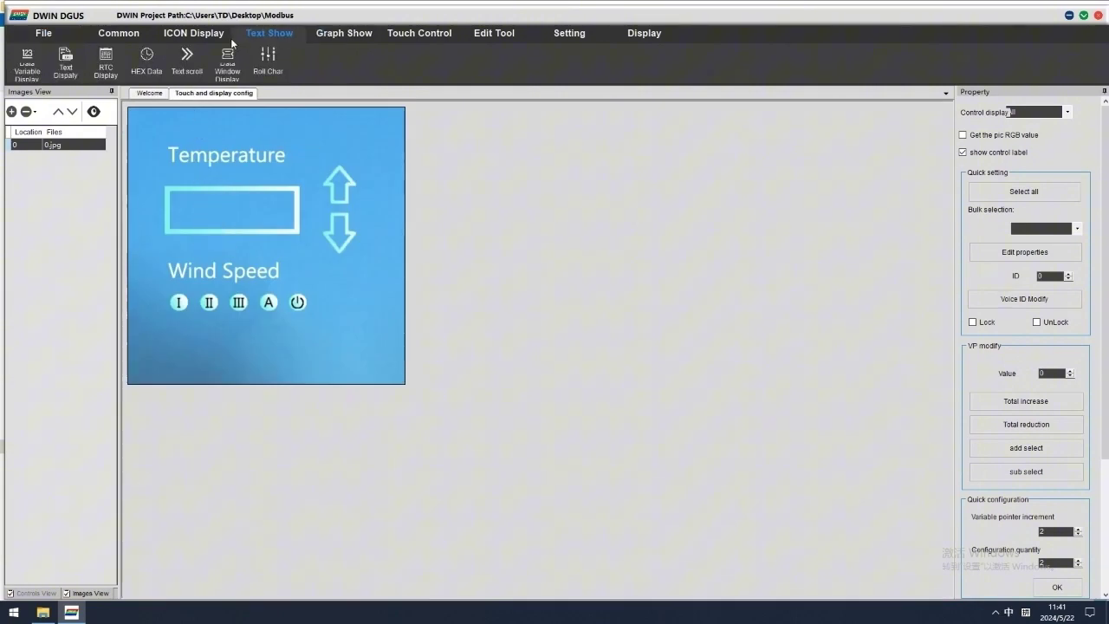
click(27, 62)
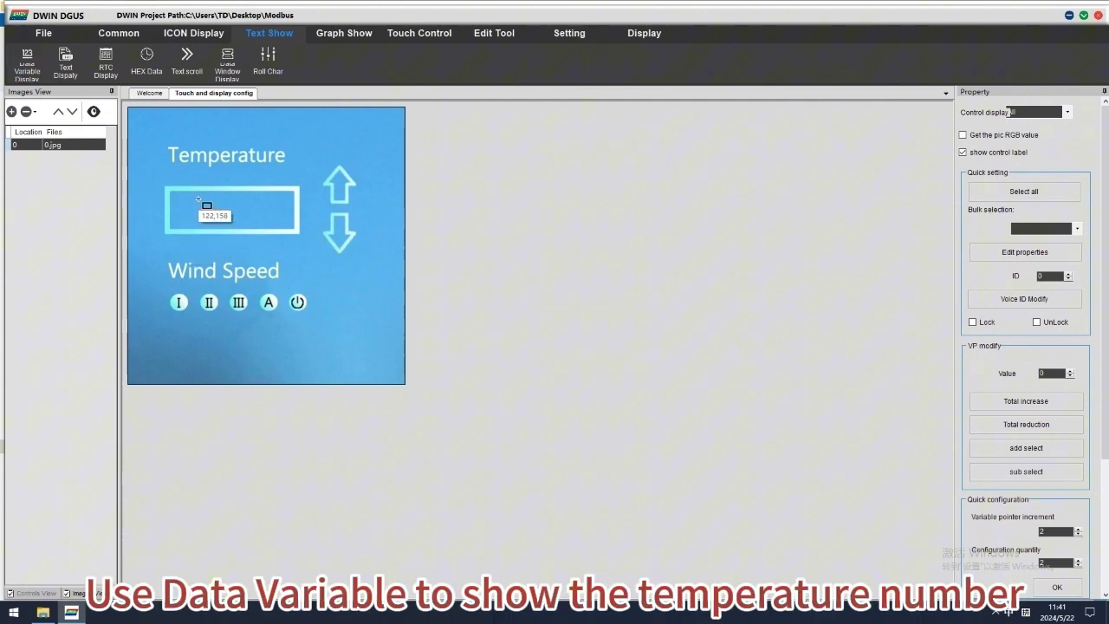
mouse_move(207, 197)
mouse_down()
mouse_move(261, 227)
mouse_move(229, 211)
mouse_up()
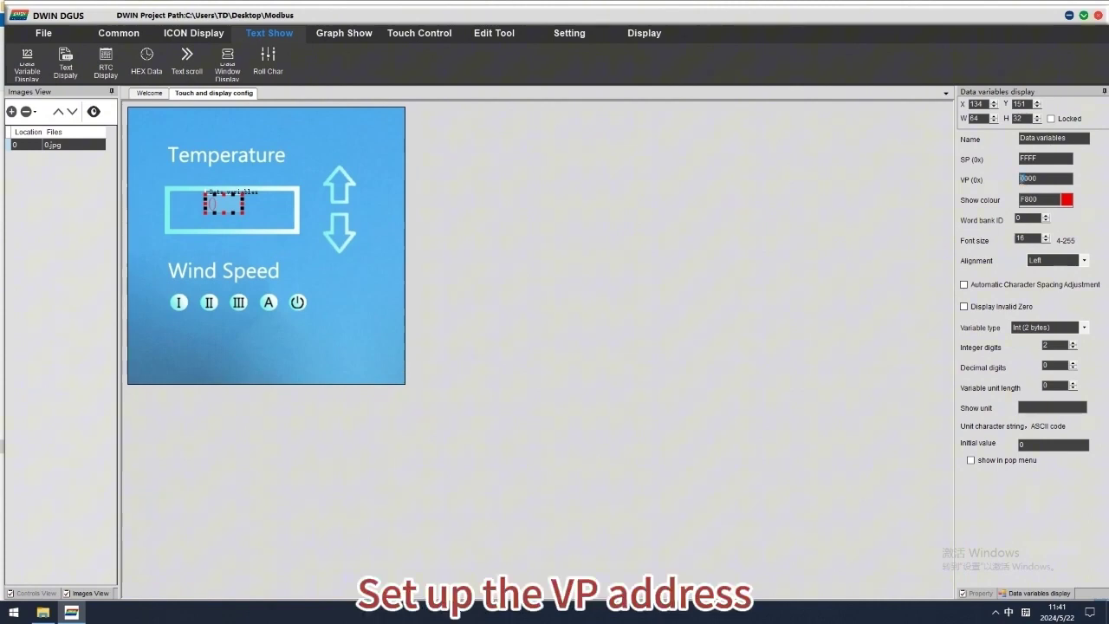
text(2000)
Step: Give the number black colour, font size 36, centre alignment and initial value 22
click(1069, 199)
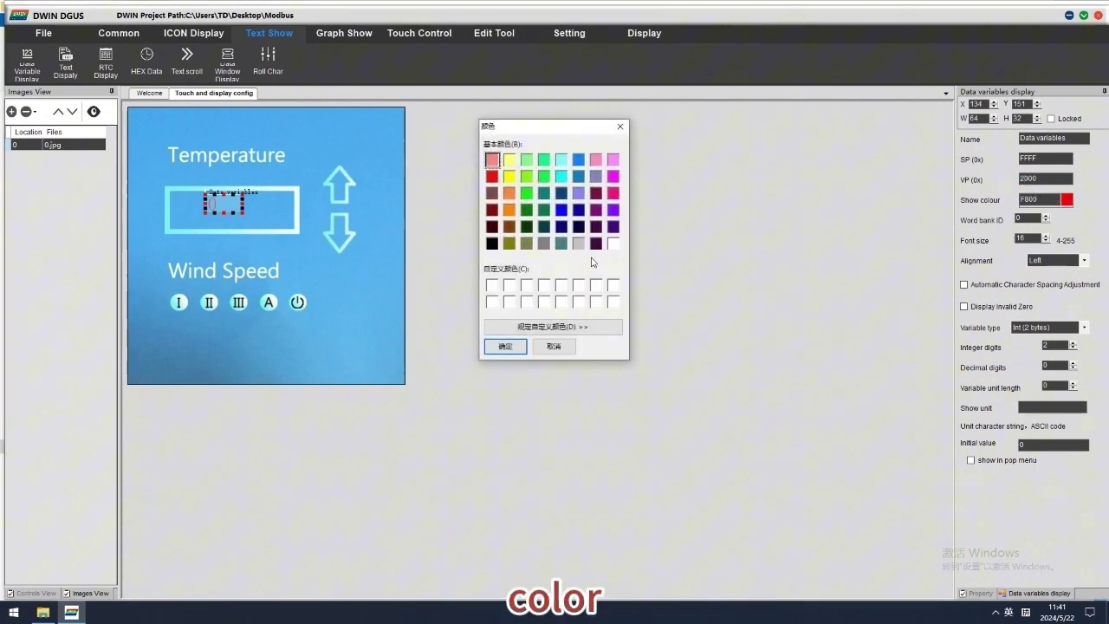
click(504, 334)
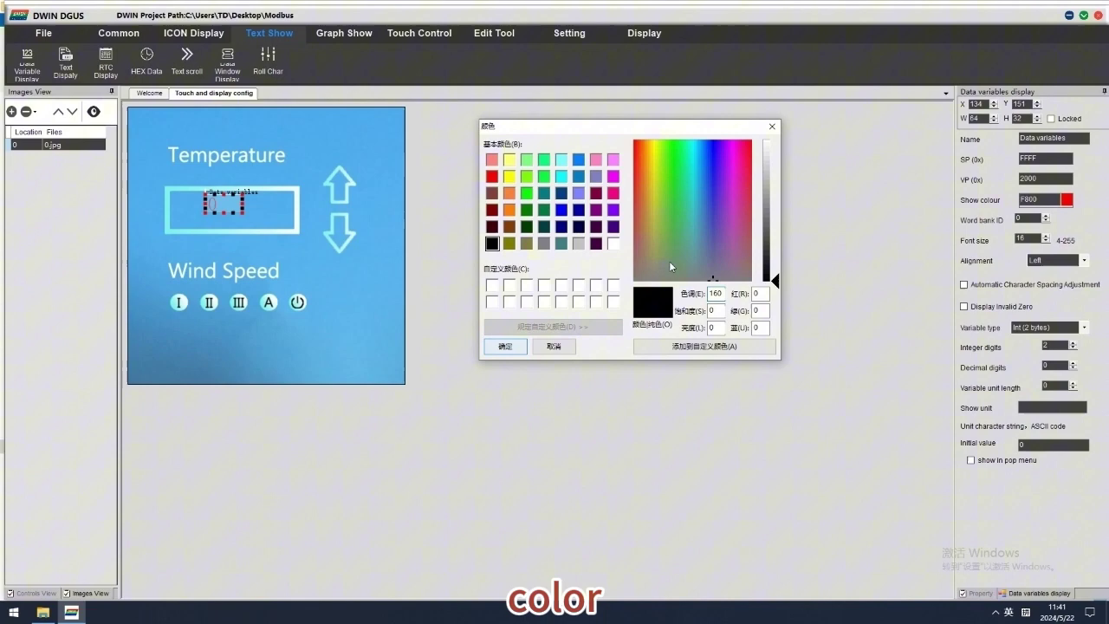
click(502, 346)
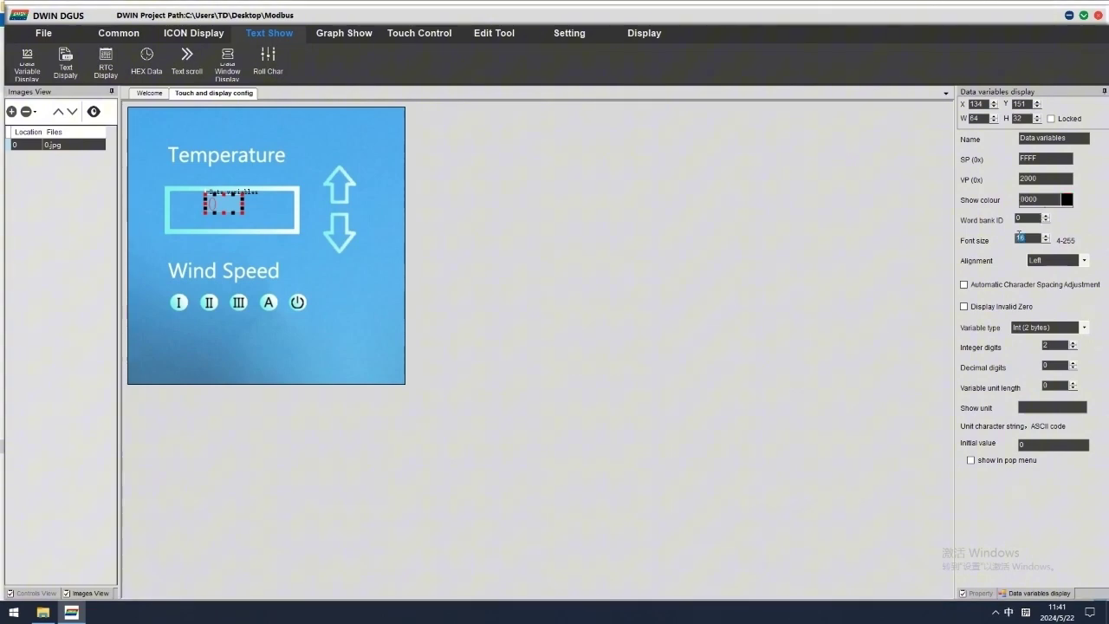
text(3)
click(1066, 260)
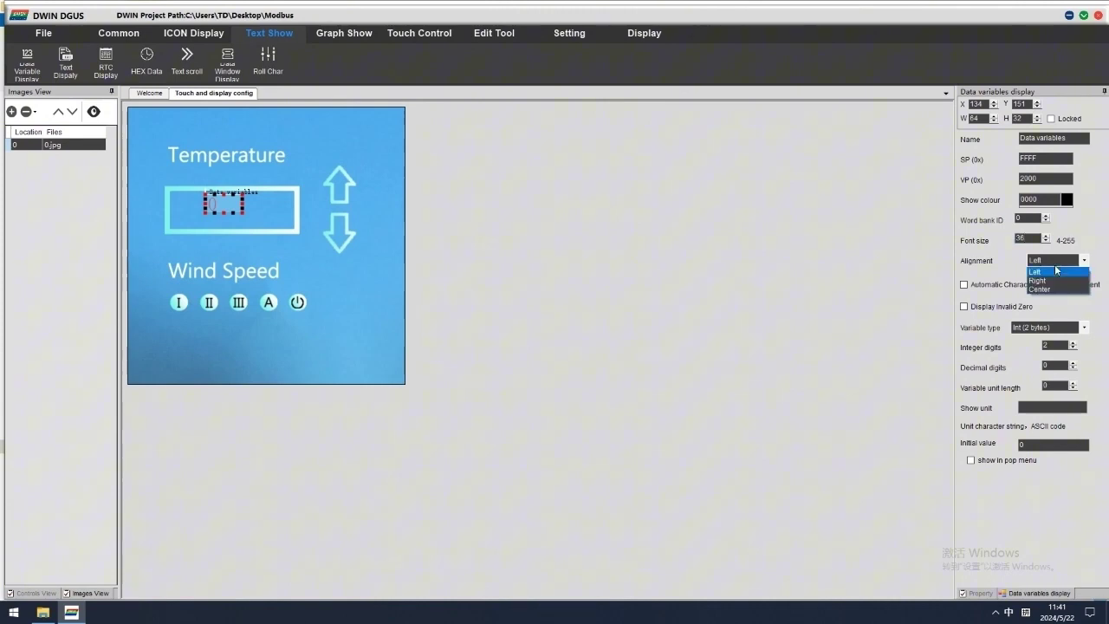
click(1051, 281)
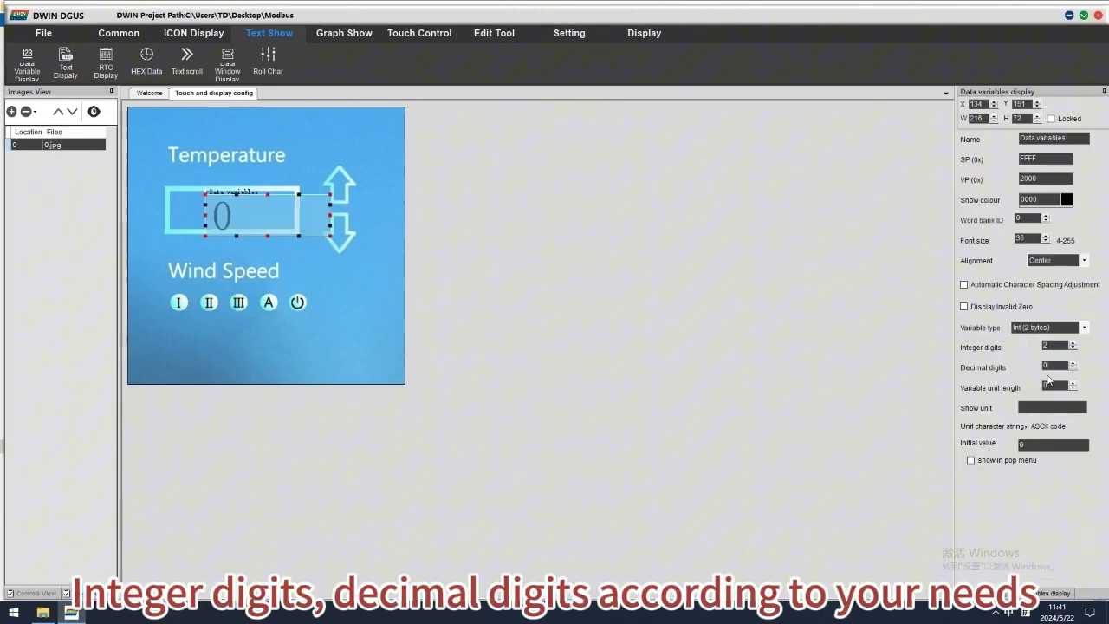
drag(1029, 444, 996, 455)
text(22)
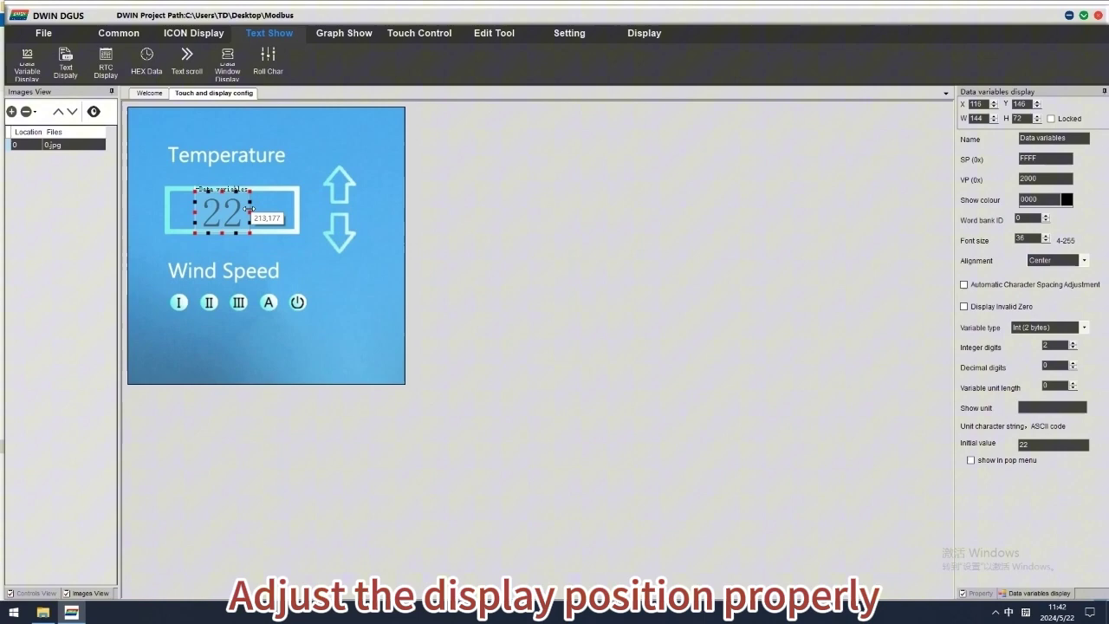
drag(249, 209, 261, 210)
click(338, 338)
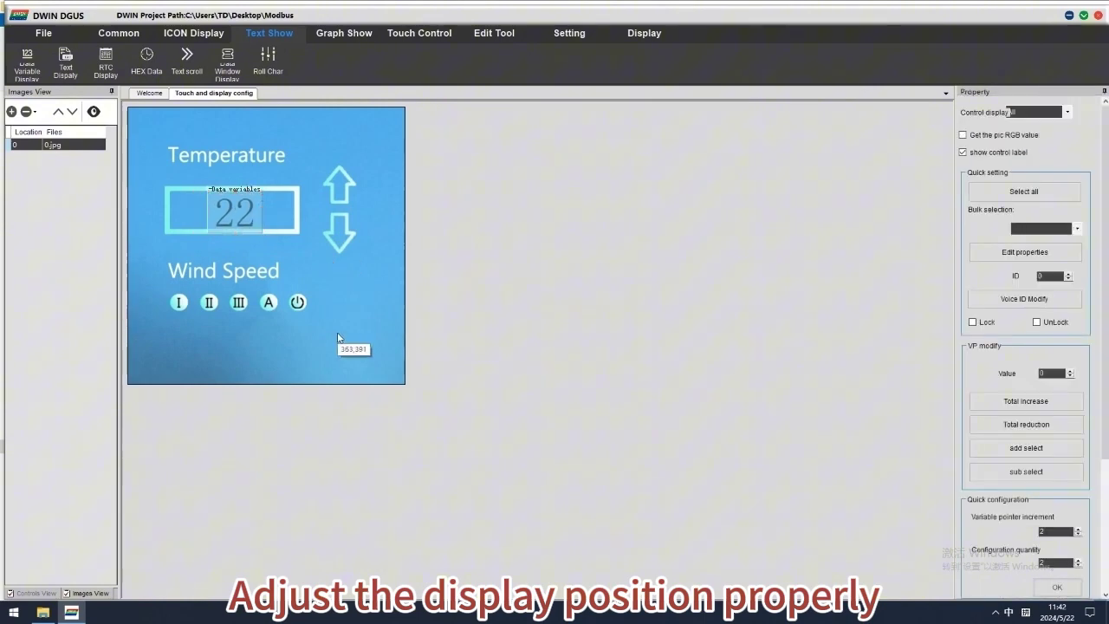
Step: Draw incremental adjustment touch areas over the up and down temperature arrows
click(420, 33)
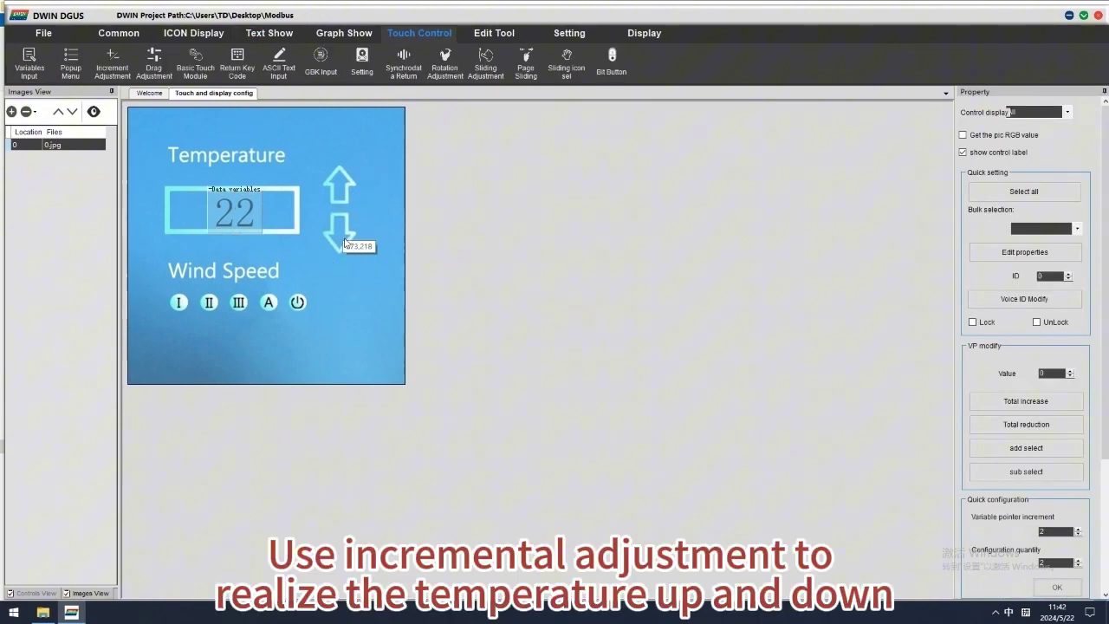
click(113, 62)
drag(324, 160, 361, 206)
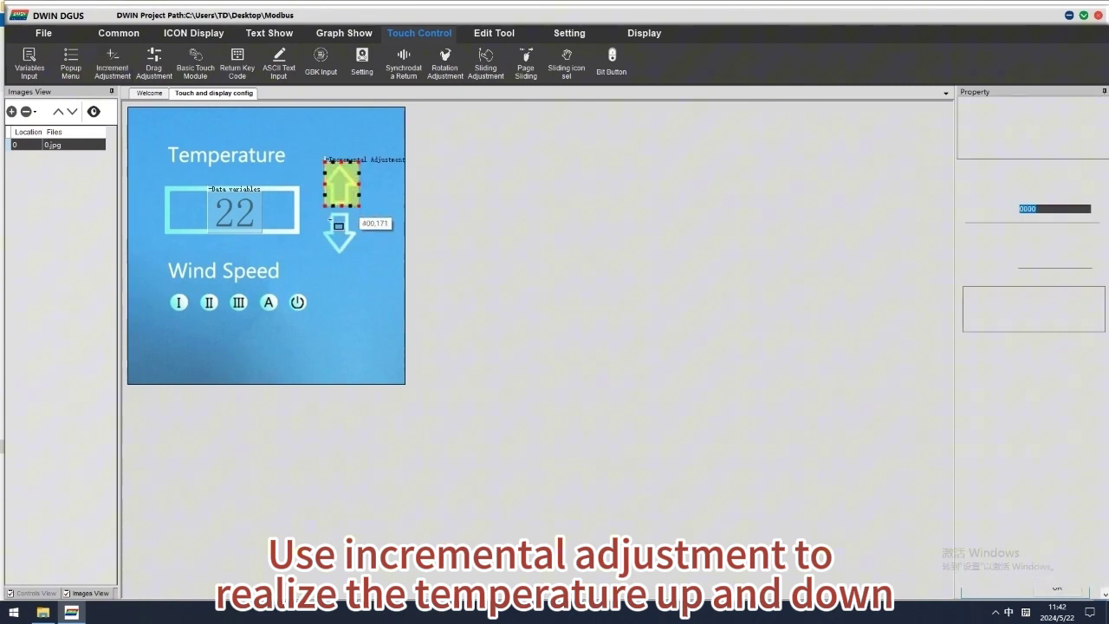
click(112, 62)
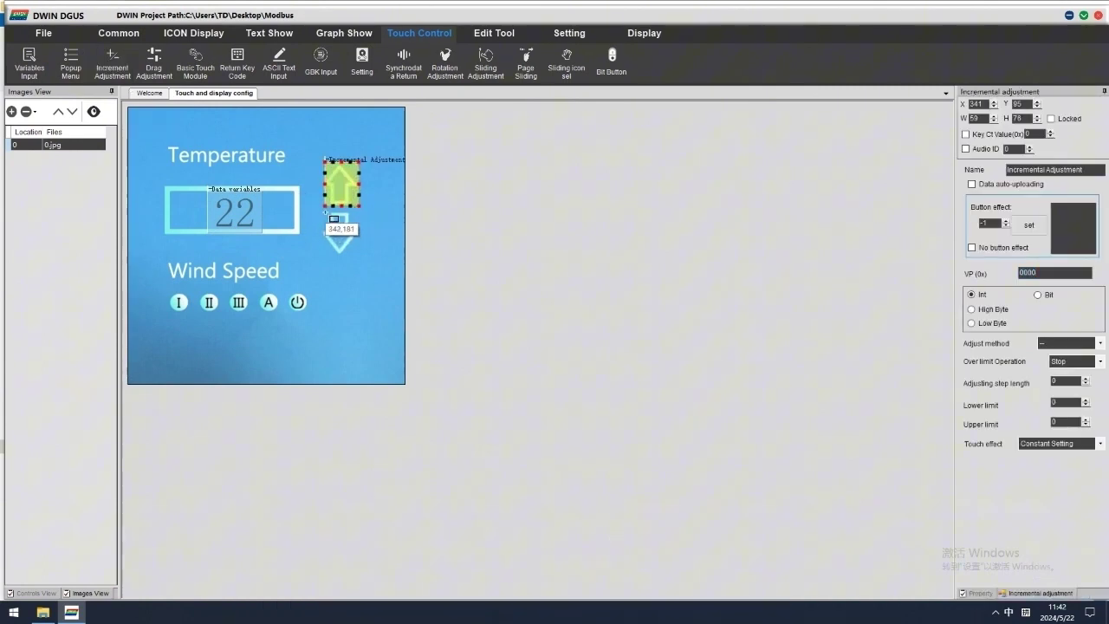
drag(323, 212, 360, 251)
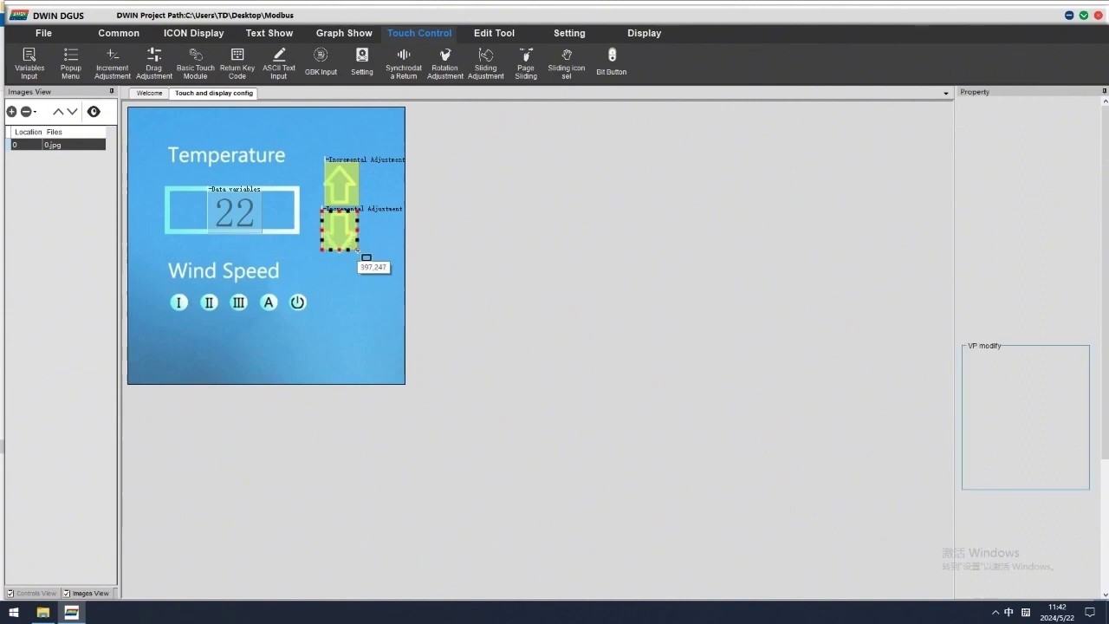
Step: Configure the up-arrow control to increase (++), stop at limits, with step 1
click(351, 183)
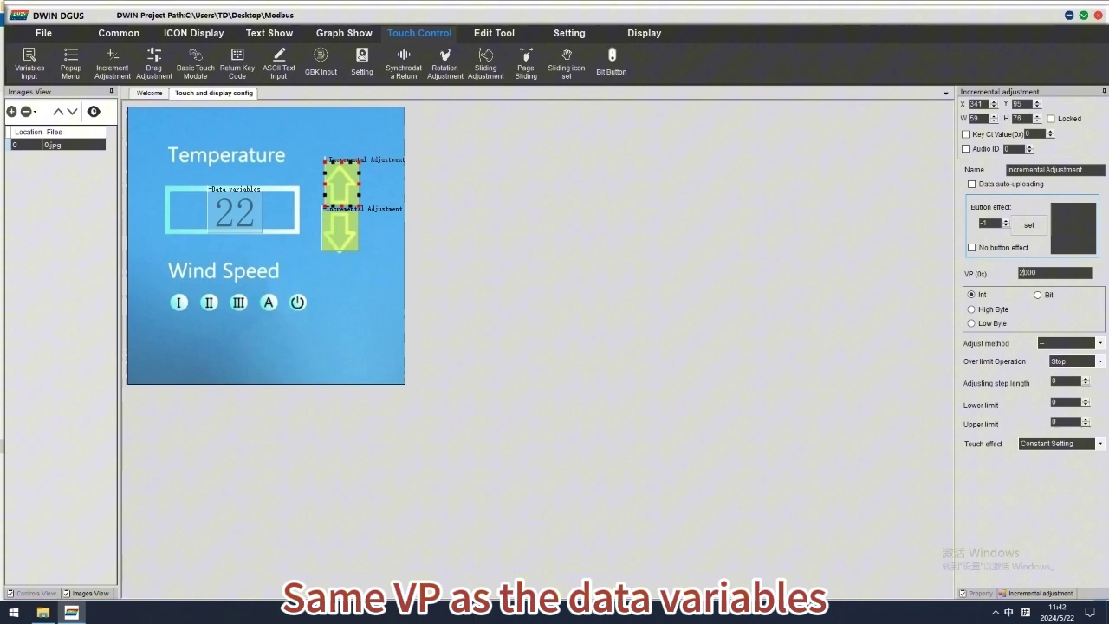
click(1055, 348)
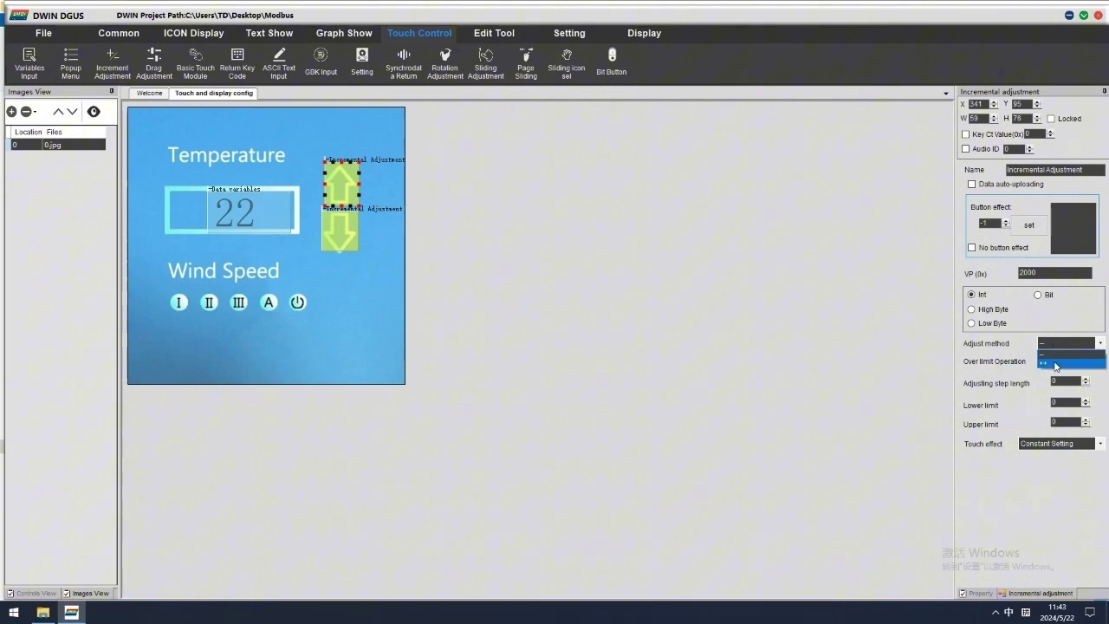
click(1067, 362)
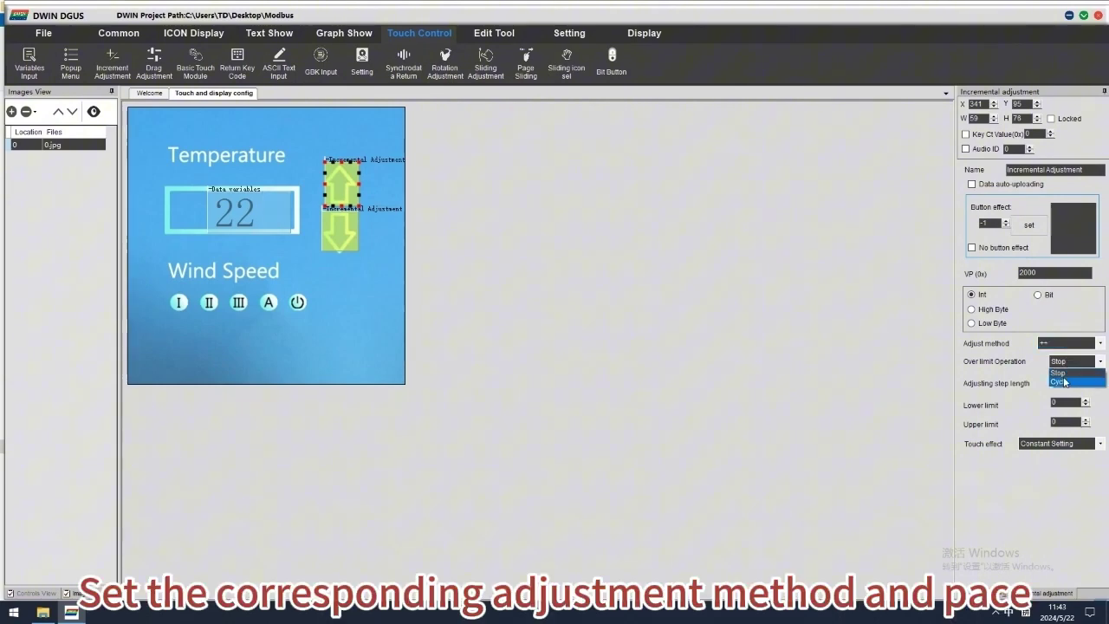
click(1065, 389)
double_click(1054, 381)
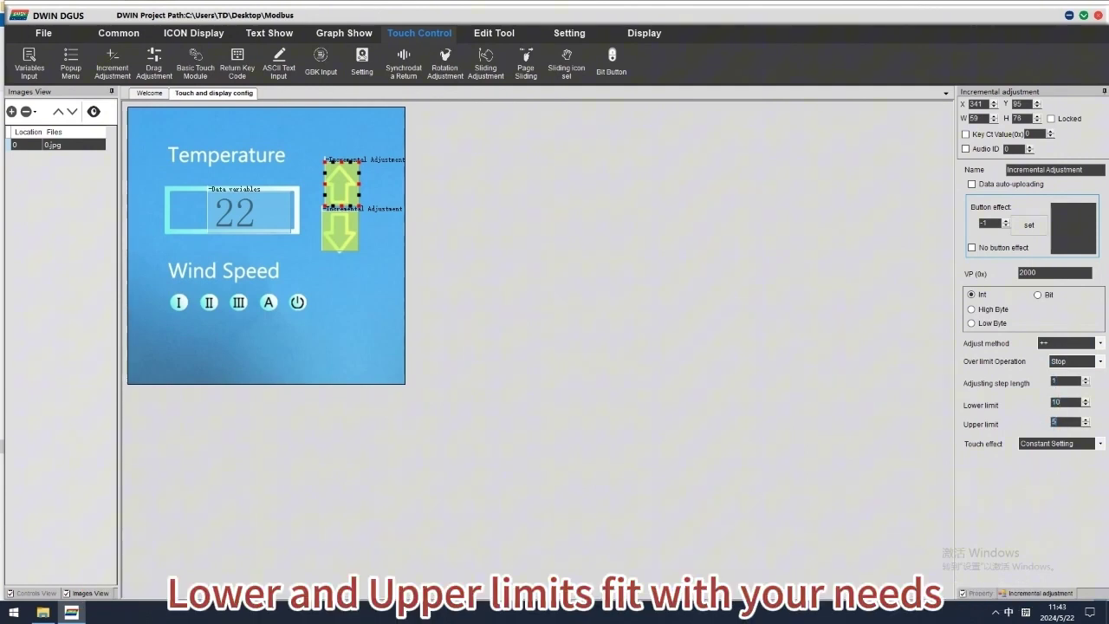
text(0)
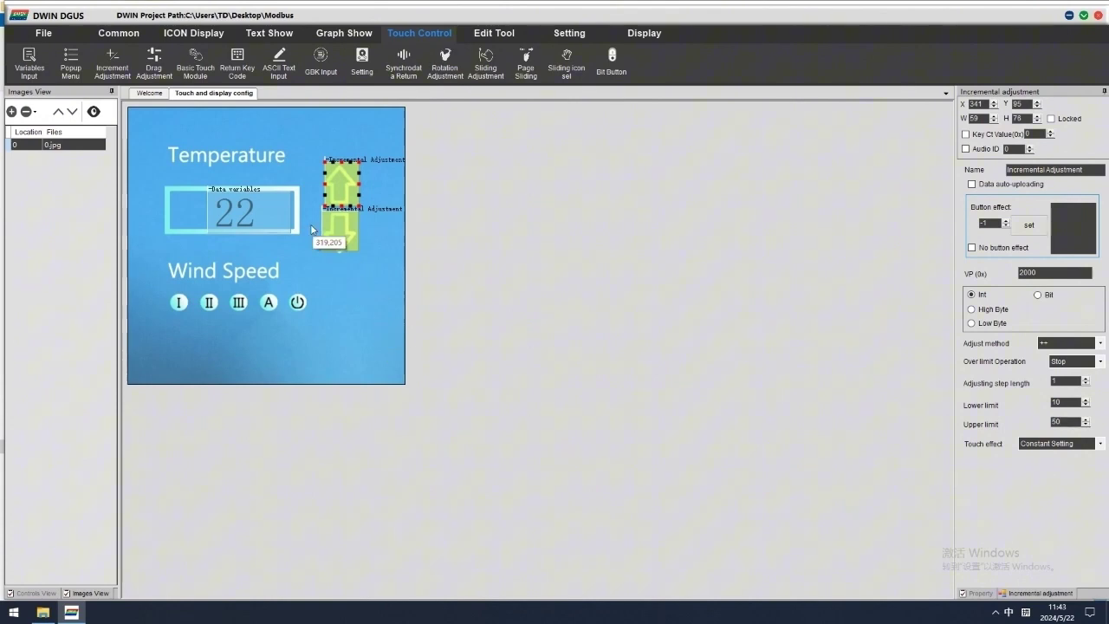
Step: Set the down-arrow control's adjust method to decrease (--)
click(340, 231)
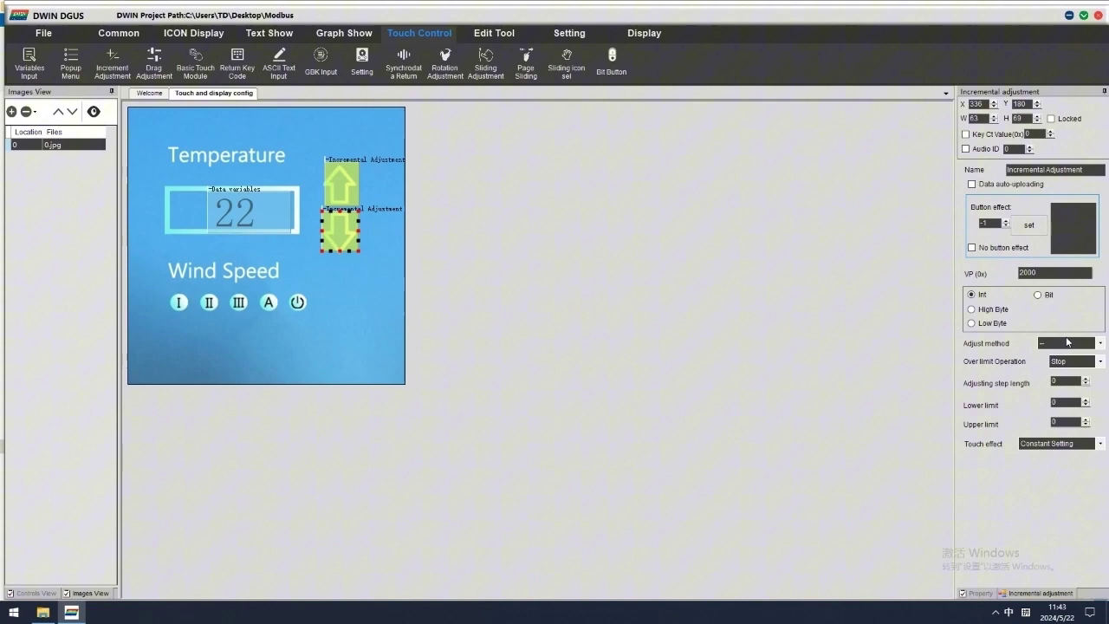
click(1066, 343)
click(1067, 368)
text(50)
Step: Draw VAR_Icon Display controls over the wind-speed symbols
click(119, 33)
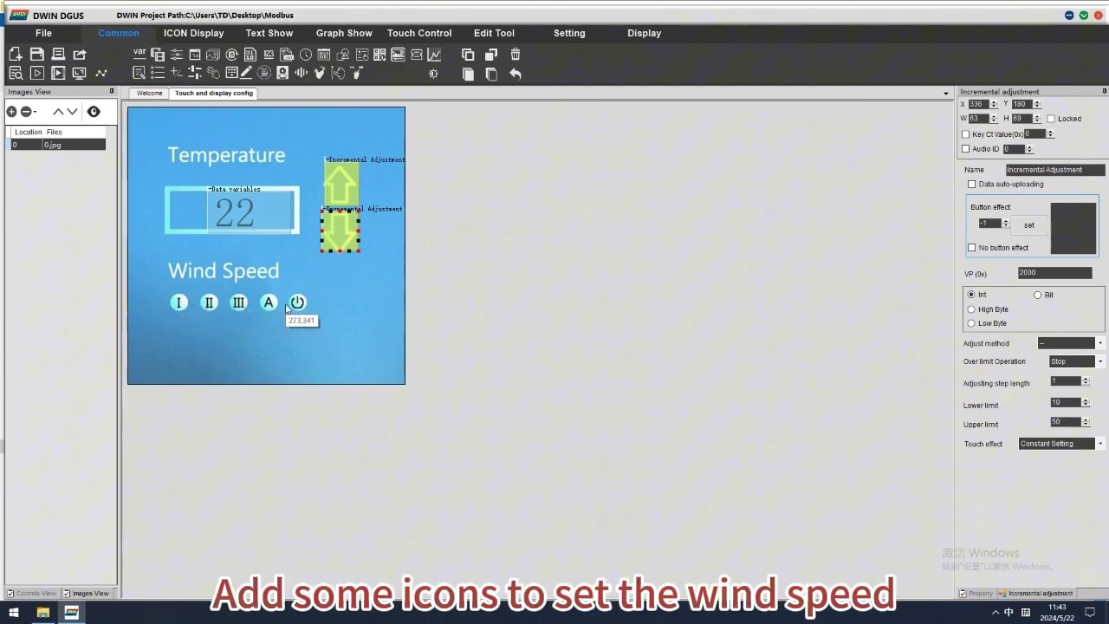
click(419, 33)
click(193, 33)
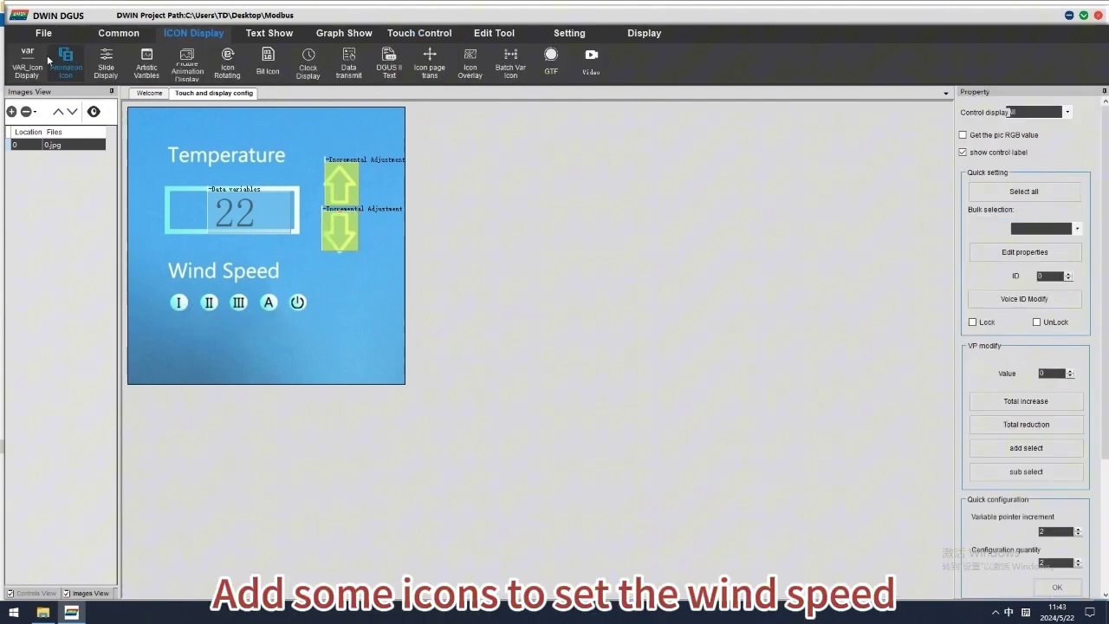
click(26, 62)
drag(168, 293, 186, 310)
click(177, 304)
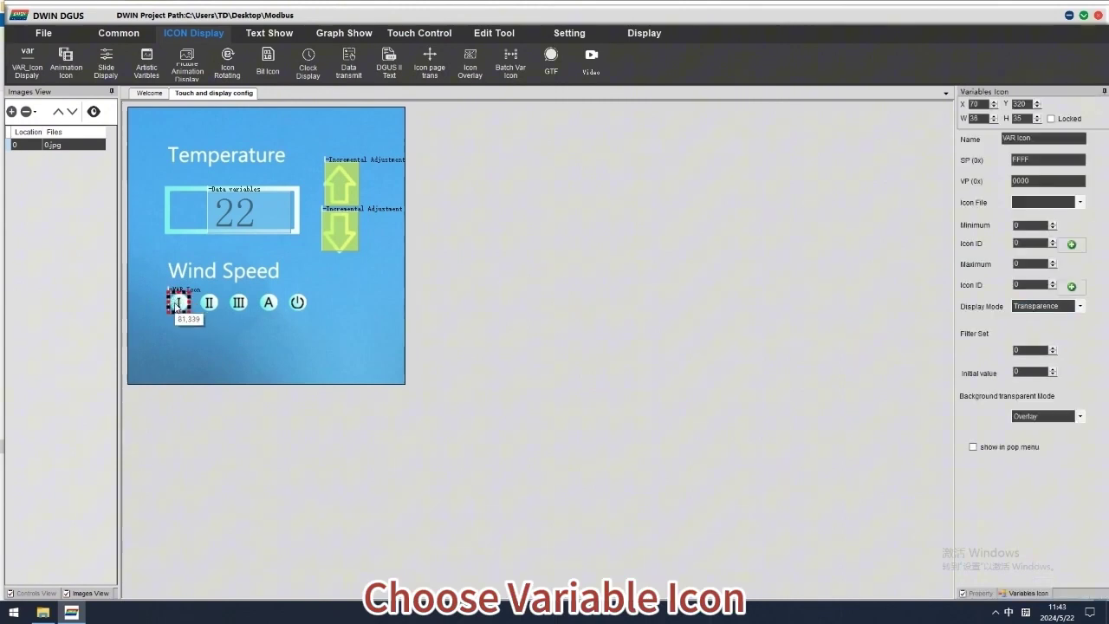
click(27, 62)
mouse_move(196, 291)
mouse_down()
mouse_move(220, 314)
mouse_move(309, 312)
mouse_up()
click(27, 63)
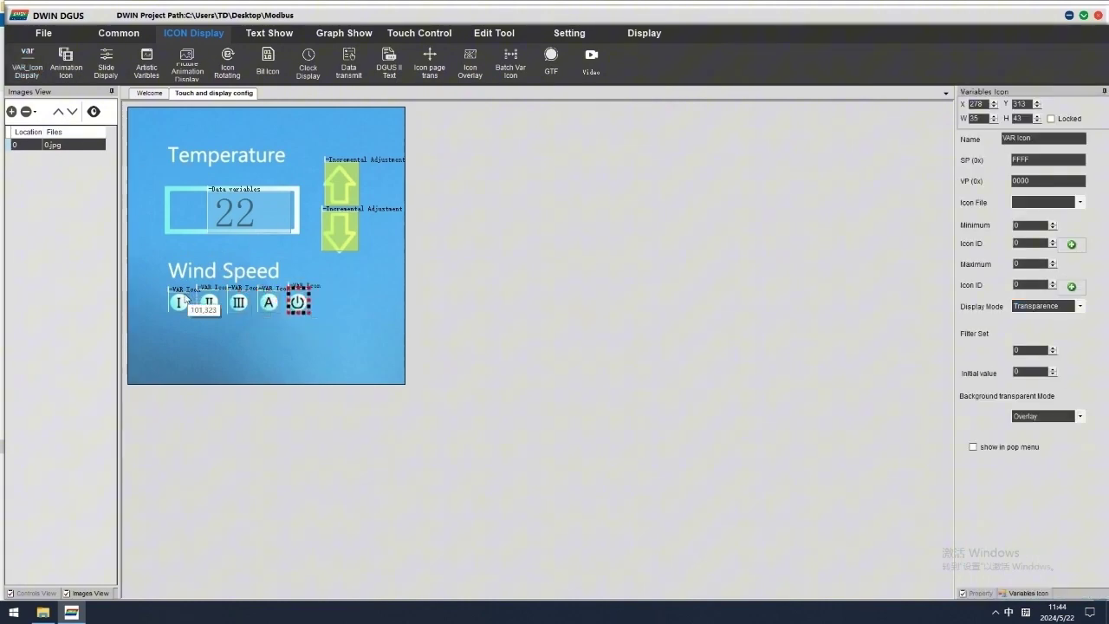
Step: Give the I icon VP 1000, icon file 48.icl, and icons 0 and 1
click(178, 302)
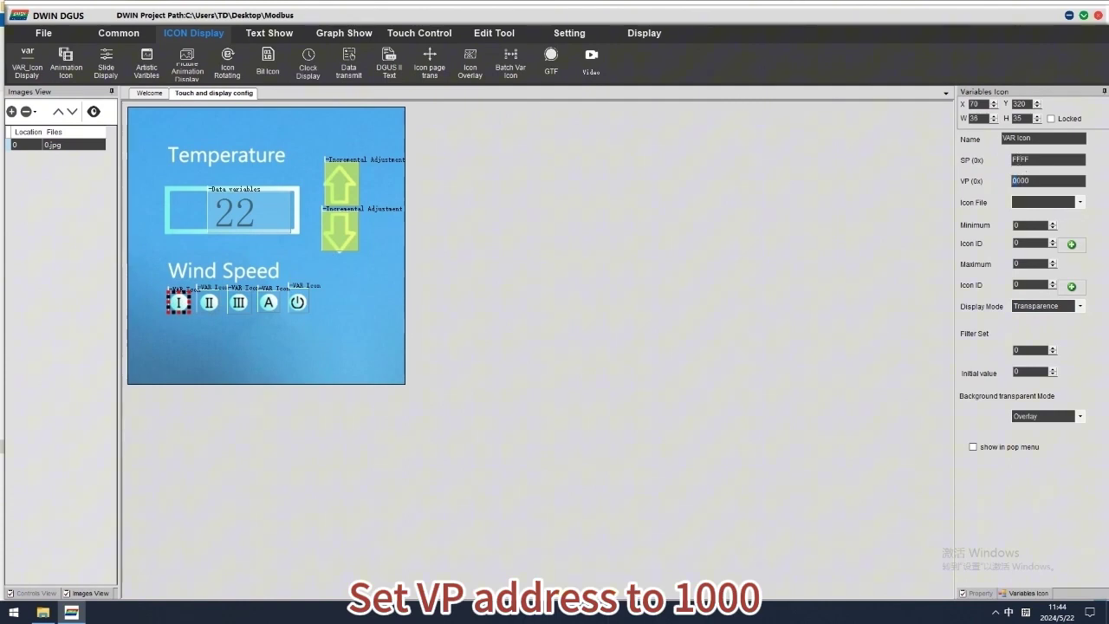
text(1)
click(1079, 202)
click(1050, 232)
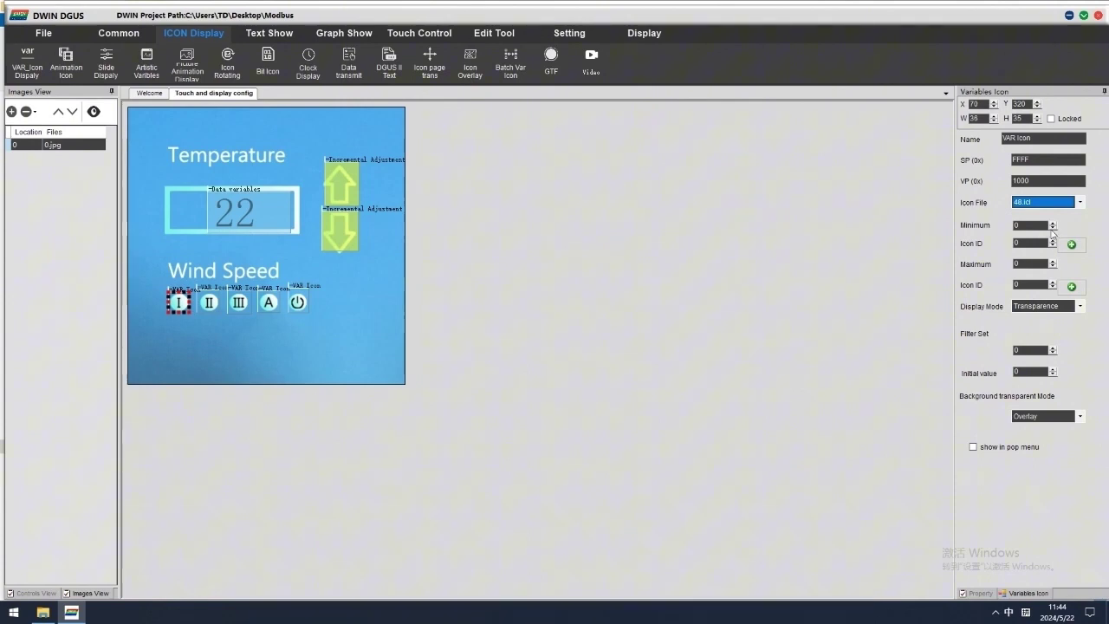
click(1072, 244)
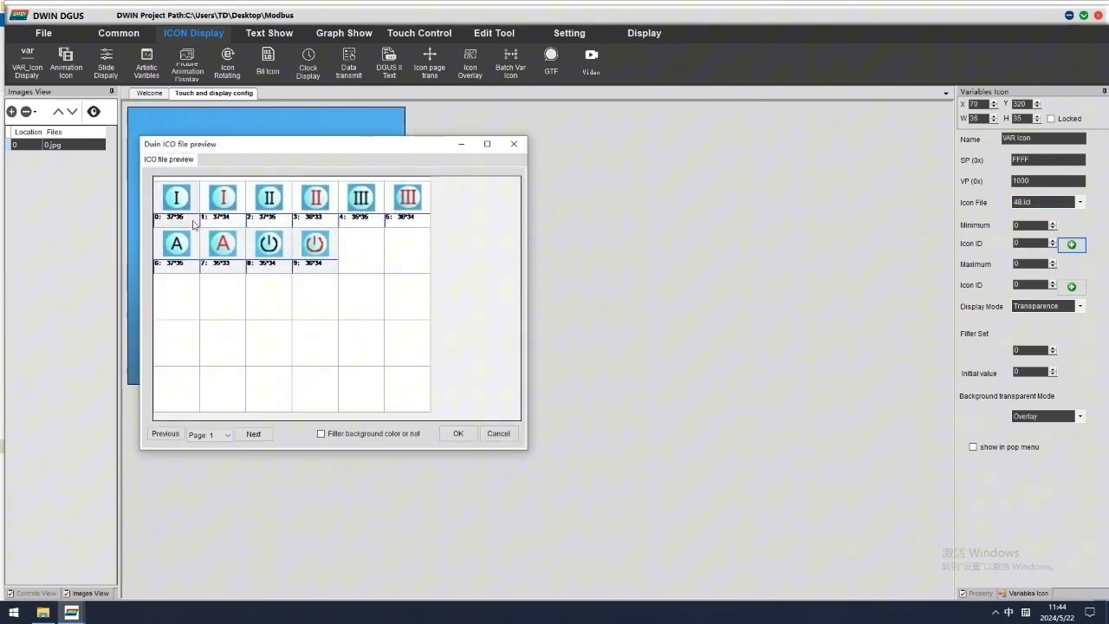
click(458, 435)
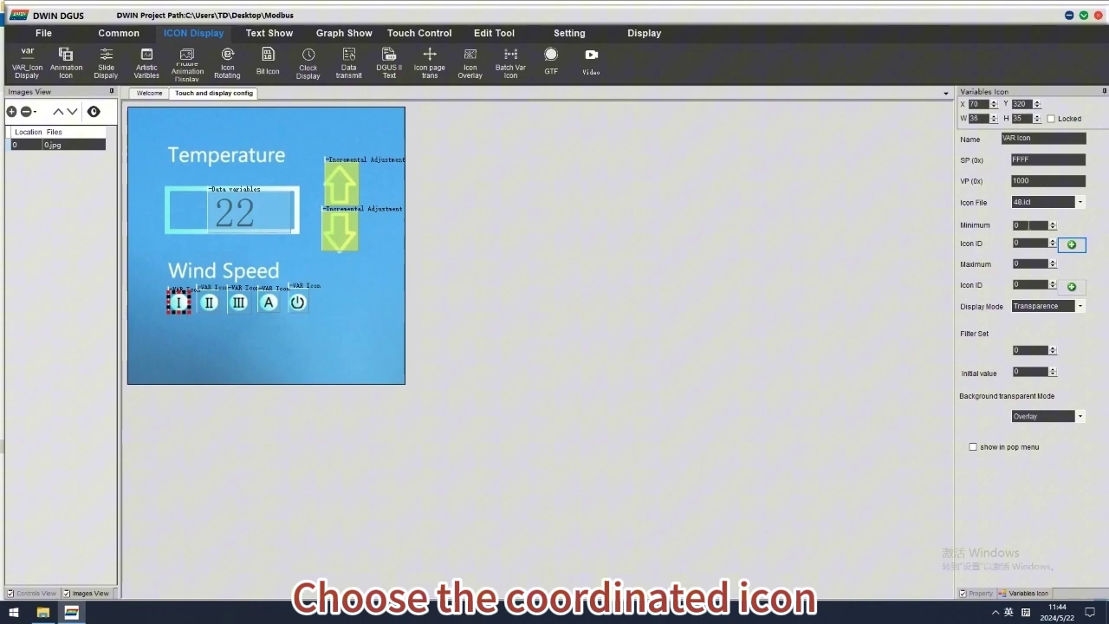
click(1072, 286)
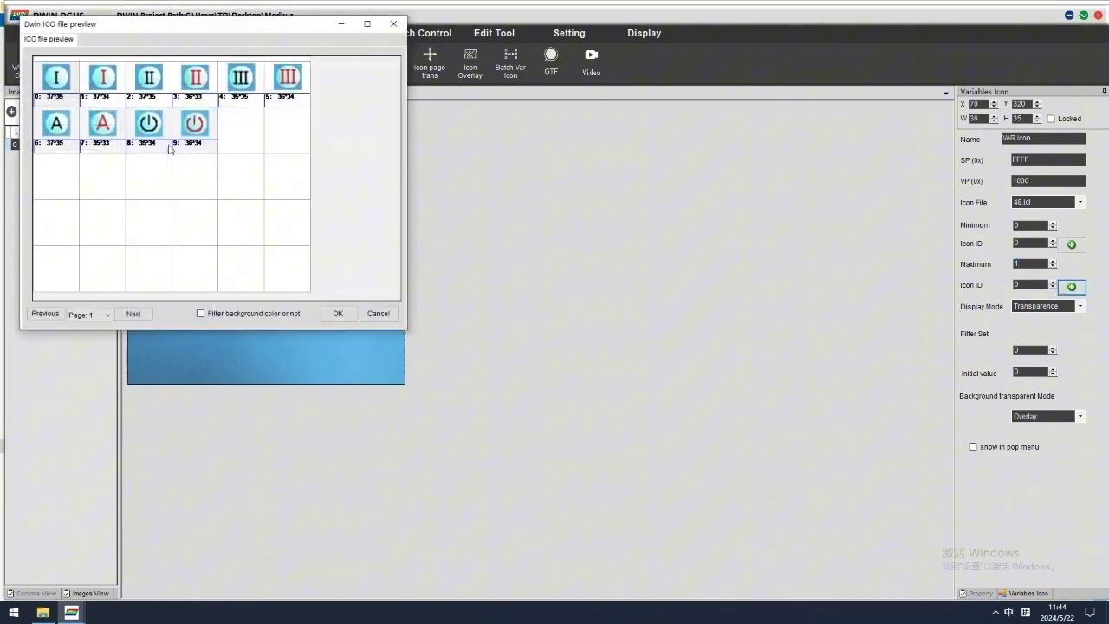
click(339, 314)
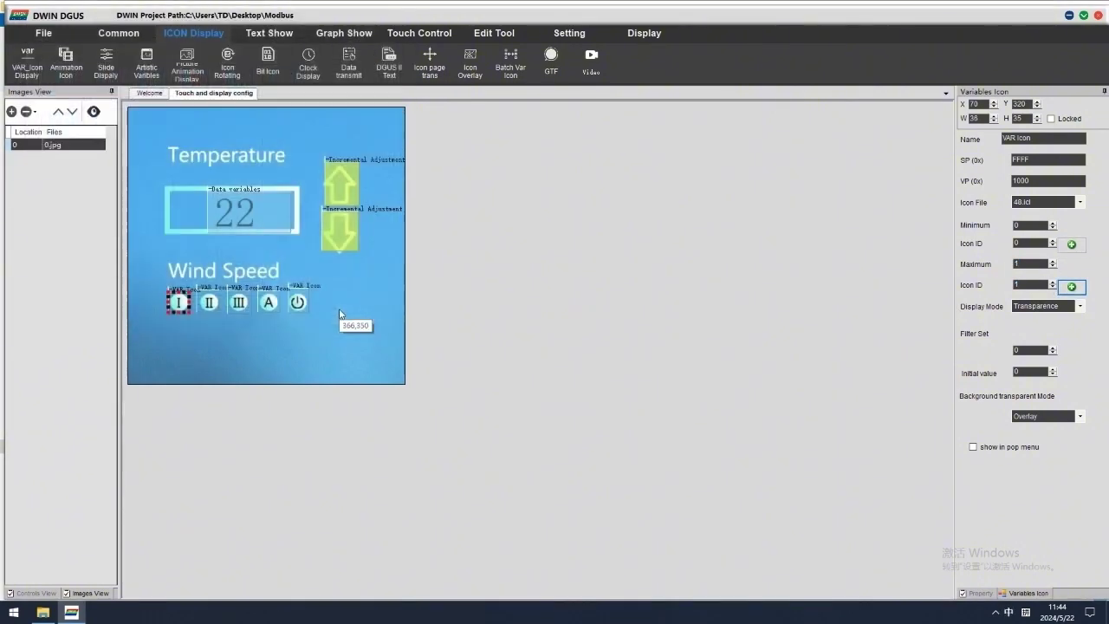
Step: Give the II variable icon 48.icl with icons 2 and 3
click(209, 305)
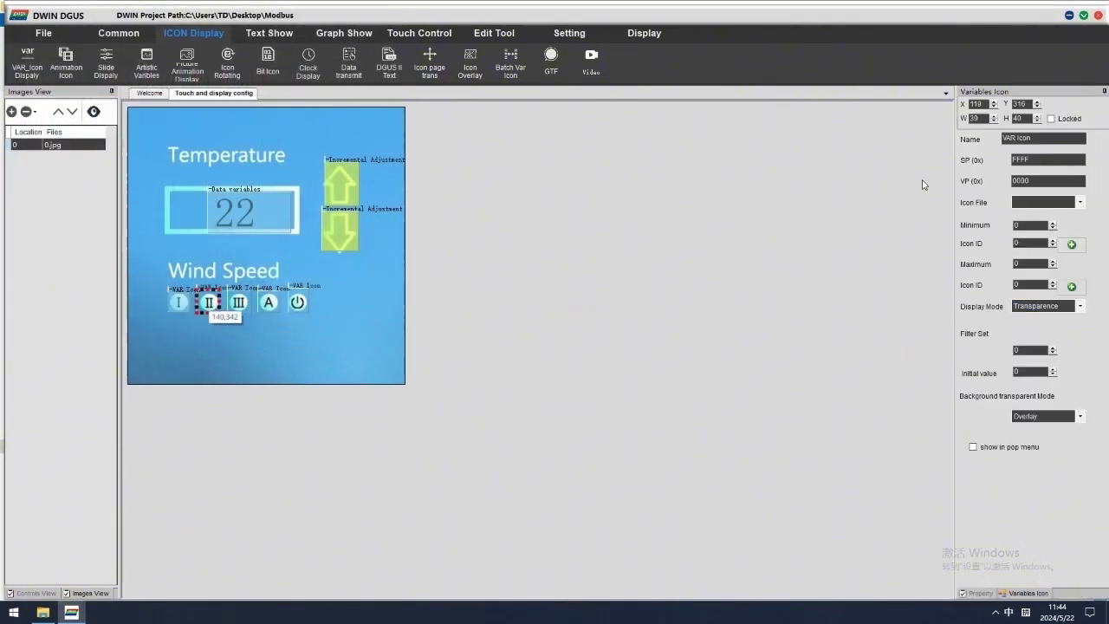
click(1022, 202)
click(1038, 231)
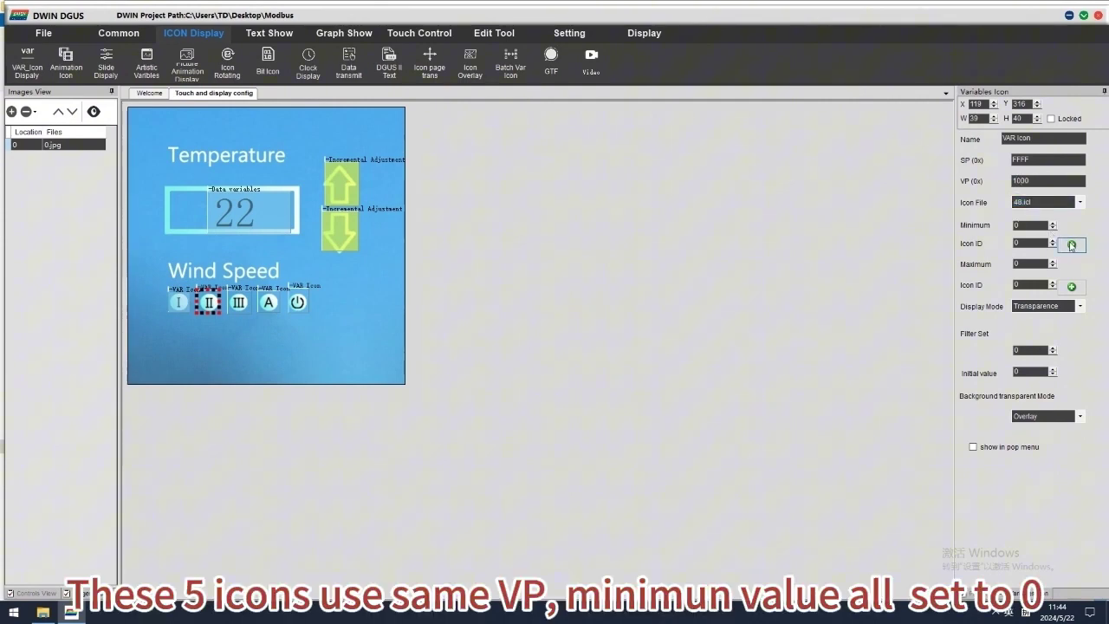
click(1072, 247)
click(152, 84)
click(339, 314)
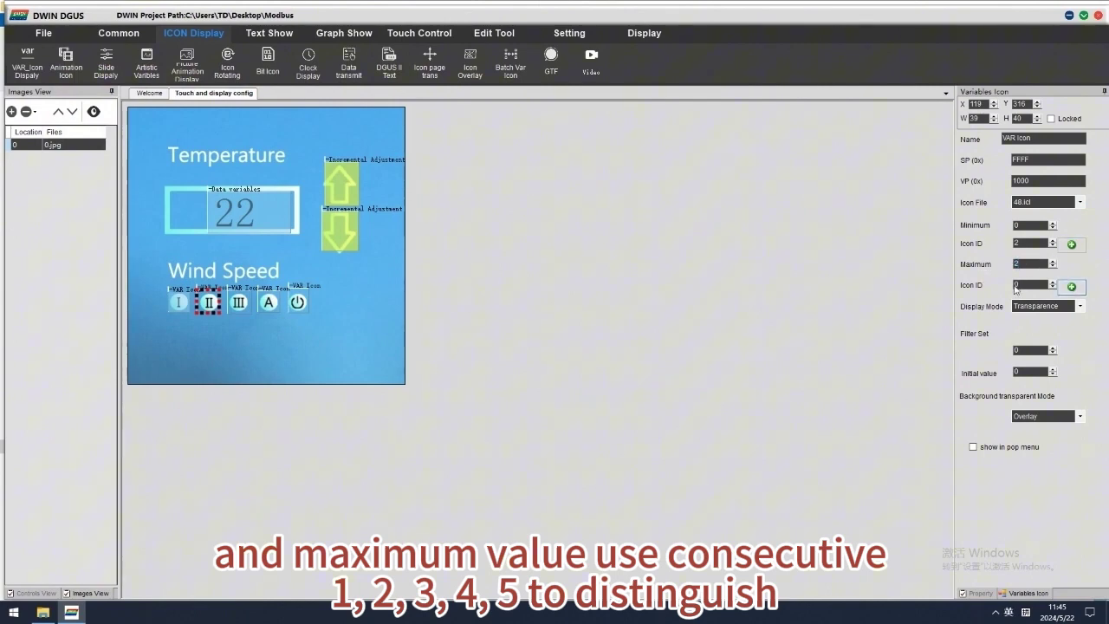
click(1072, 286)
click(352, 330)
Step: Give the III variable icon 48.icl with icons 4 and 5
click(238, 302)
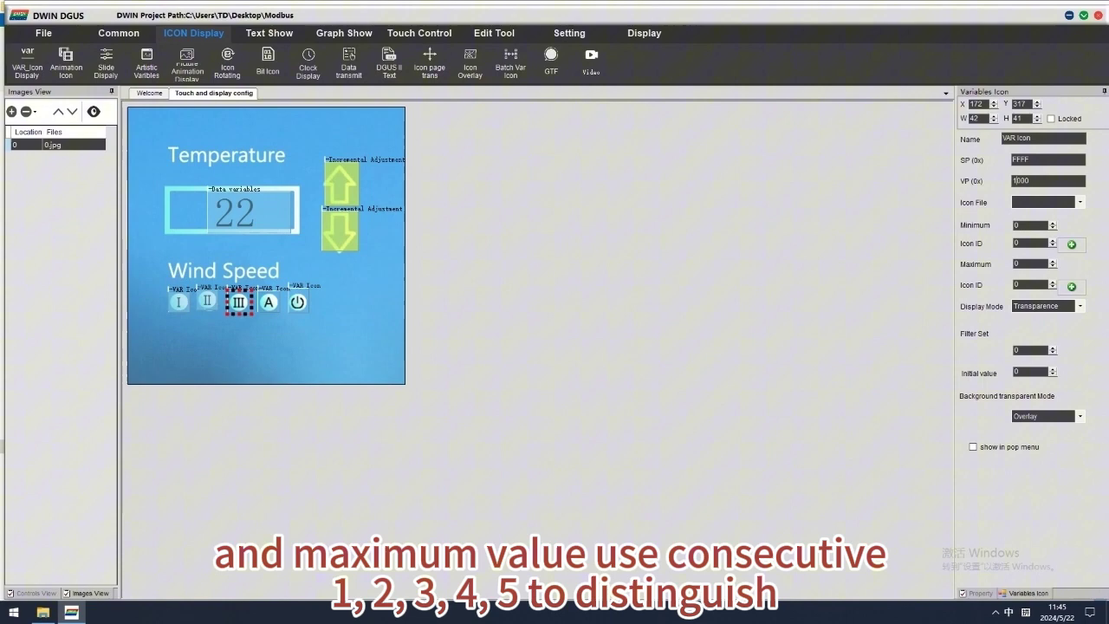
click(1039, 202)
click(1030, 234)
click(1072, 245)
click(272, 114)
click(366, 341)
text(3)
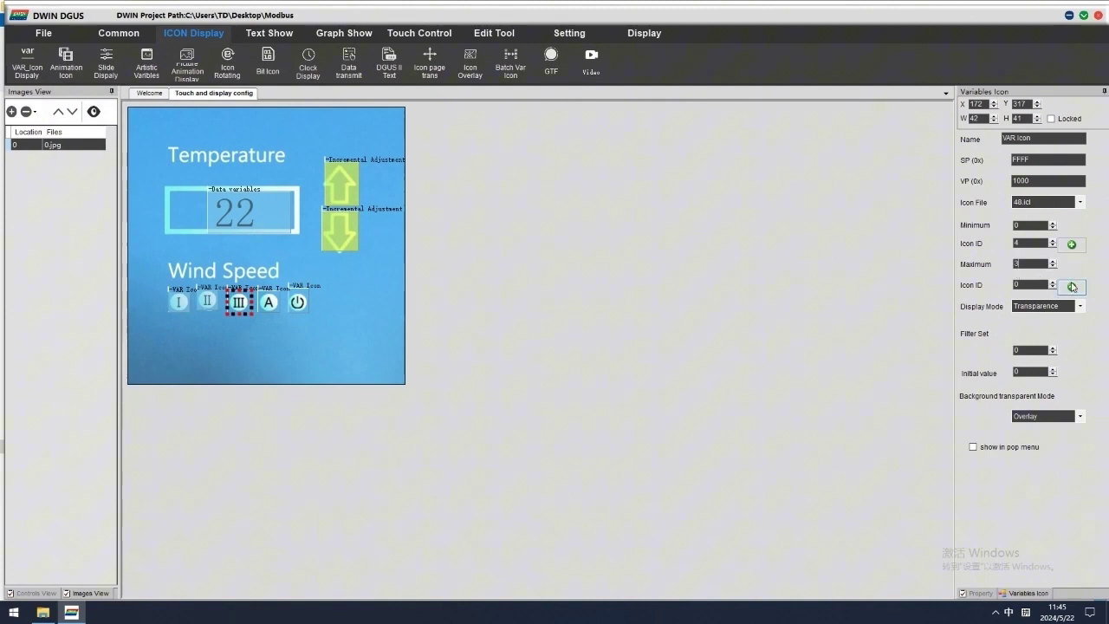
click(1072, 287)
click(333, 129)
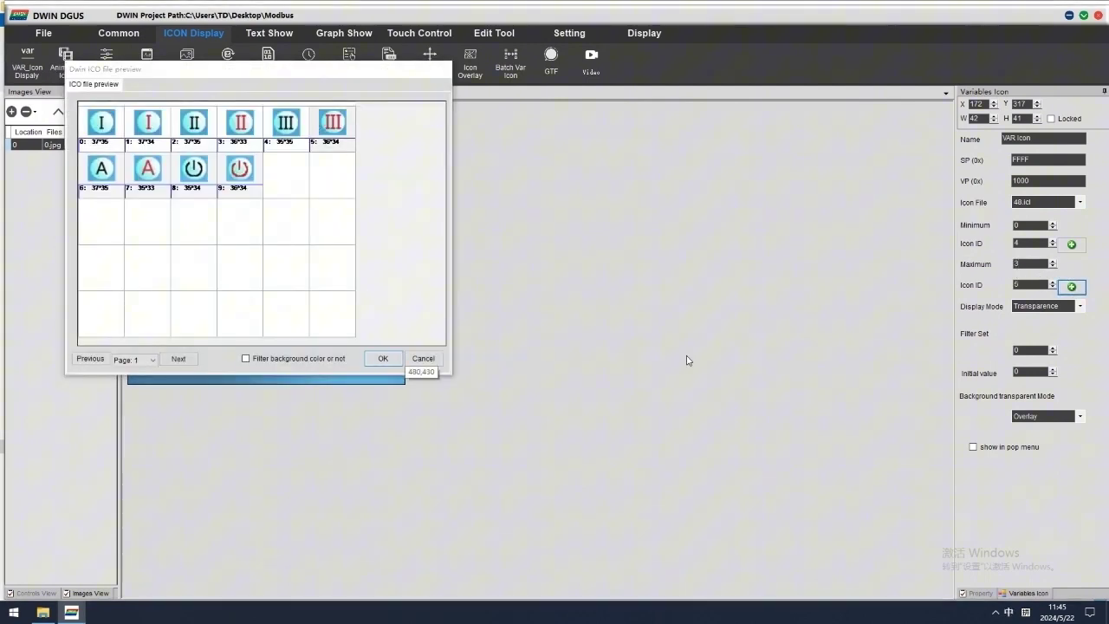
click(383, 359)
Step: Give the A variable icon 48.icl with icons 6 and 7
click(268, 301)
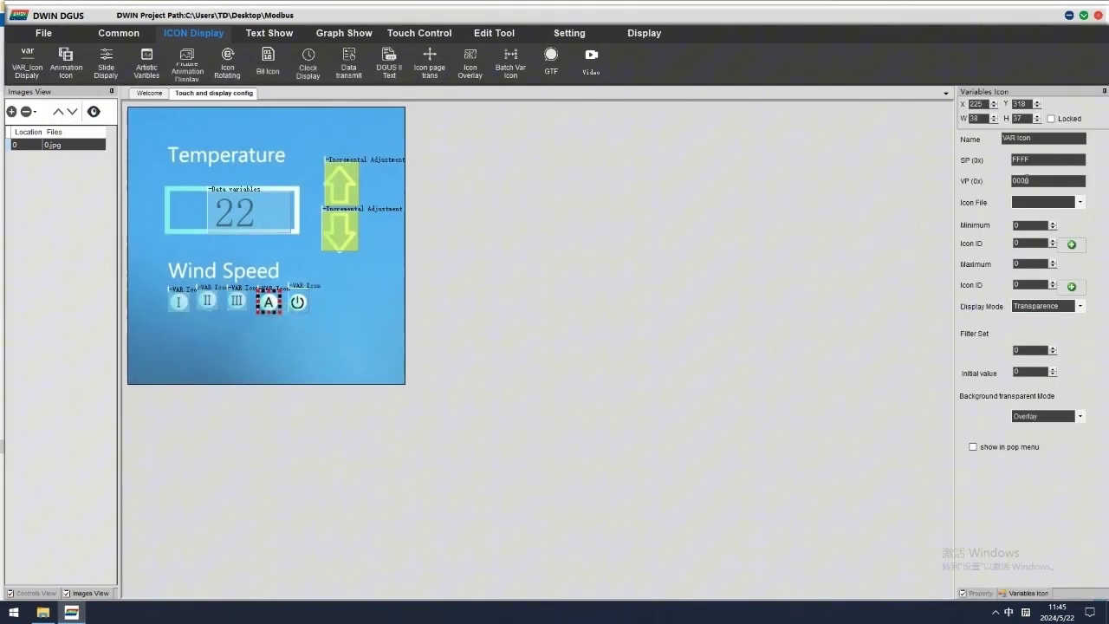
text(1000)
click(1028, 201)
click(1036, 227)
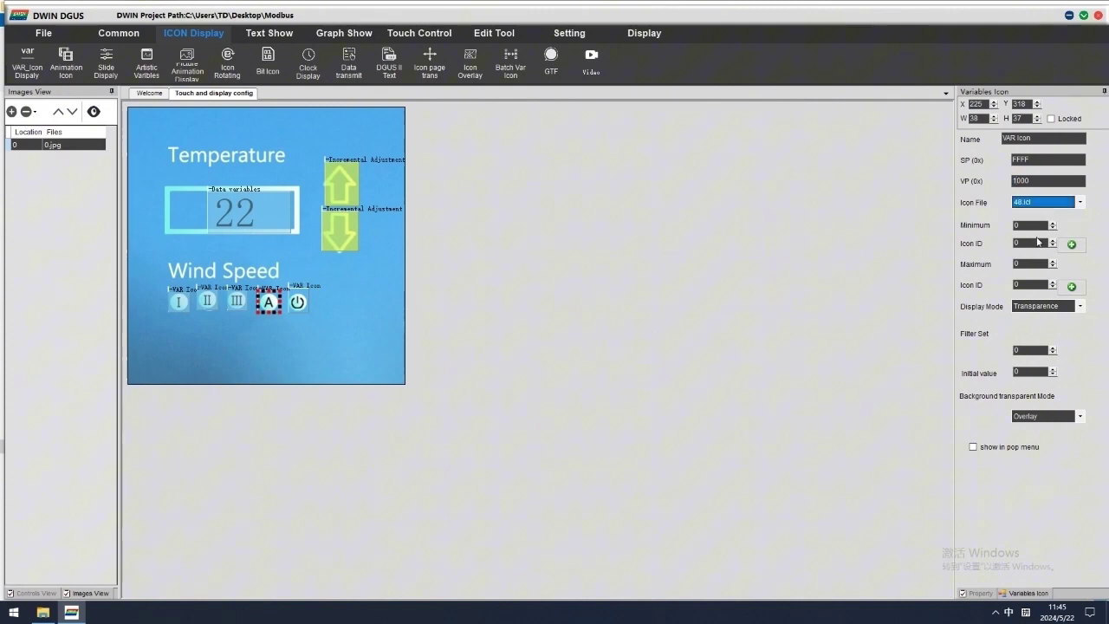
click(1072, 245)
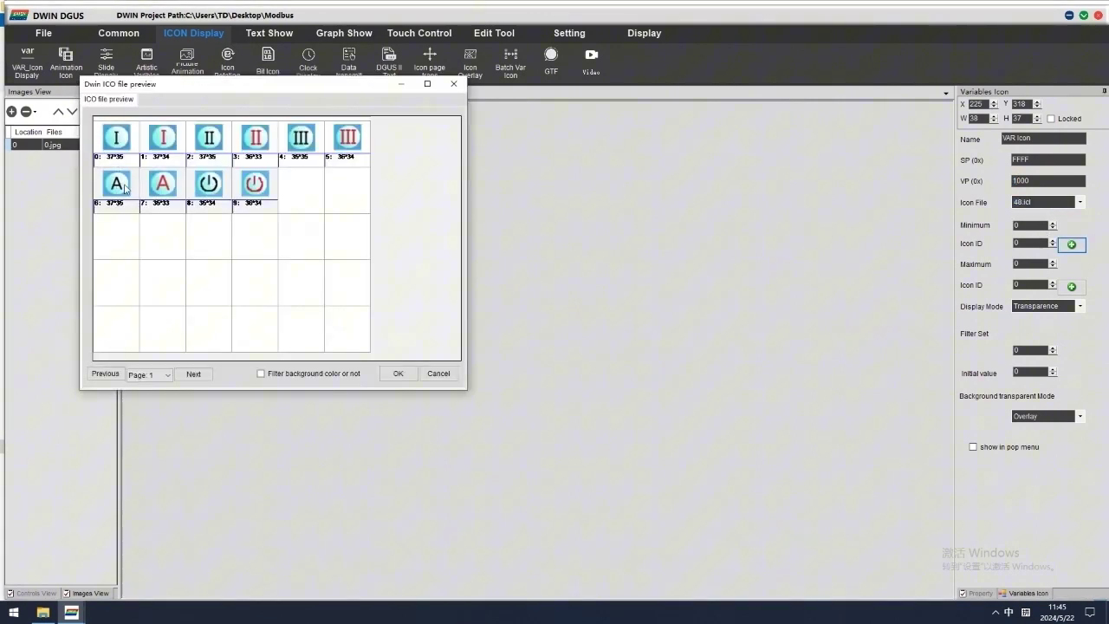
click(397, 374)
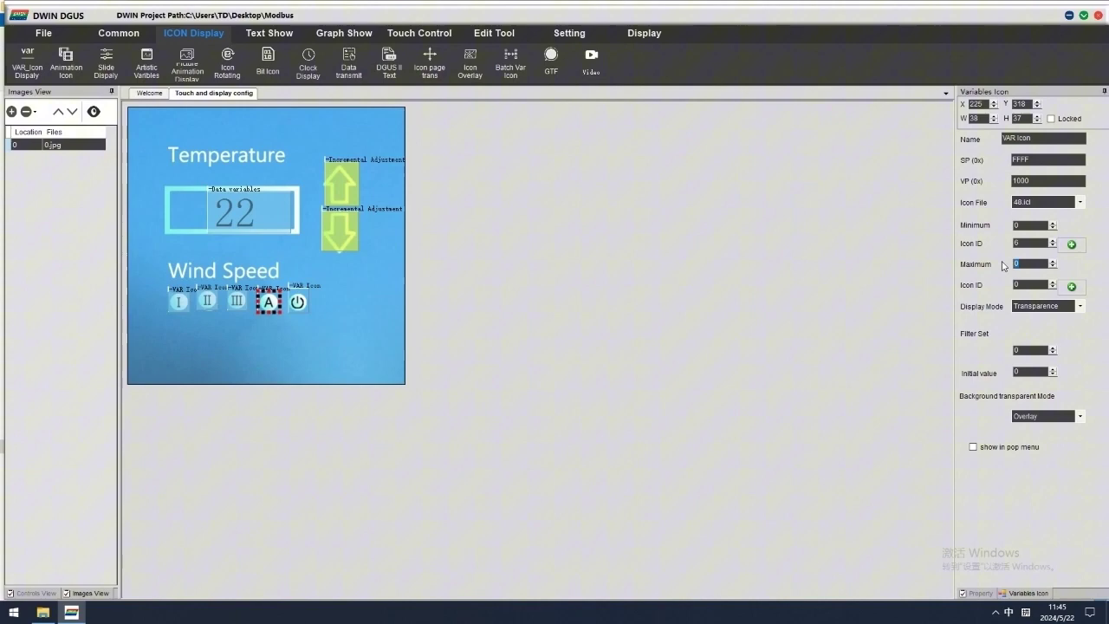
click(1031, 263)
text(4)
click(1071, 286)
click(182, 202)
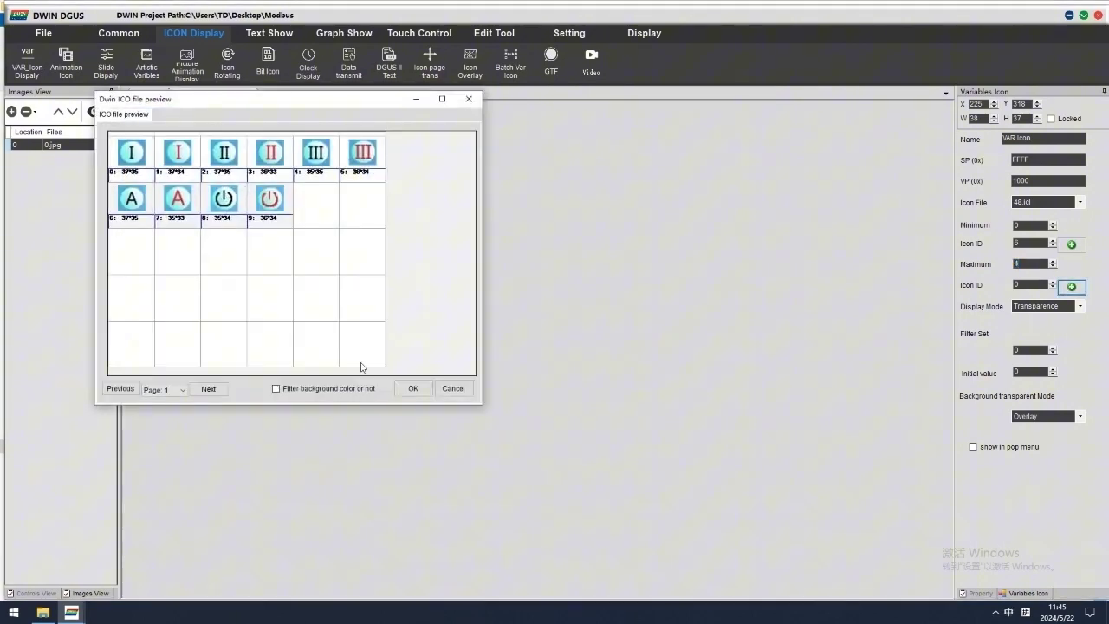
click(413, 388)
Step: Give the power variable icon 48.icl with icons 8 and 9
click(297, 302)
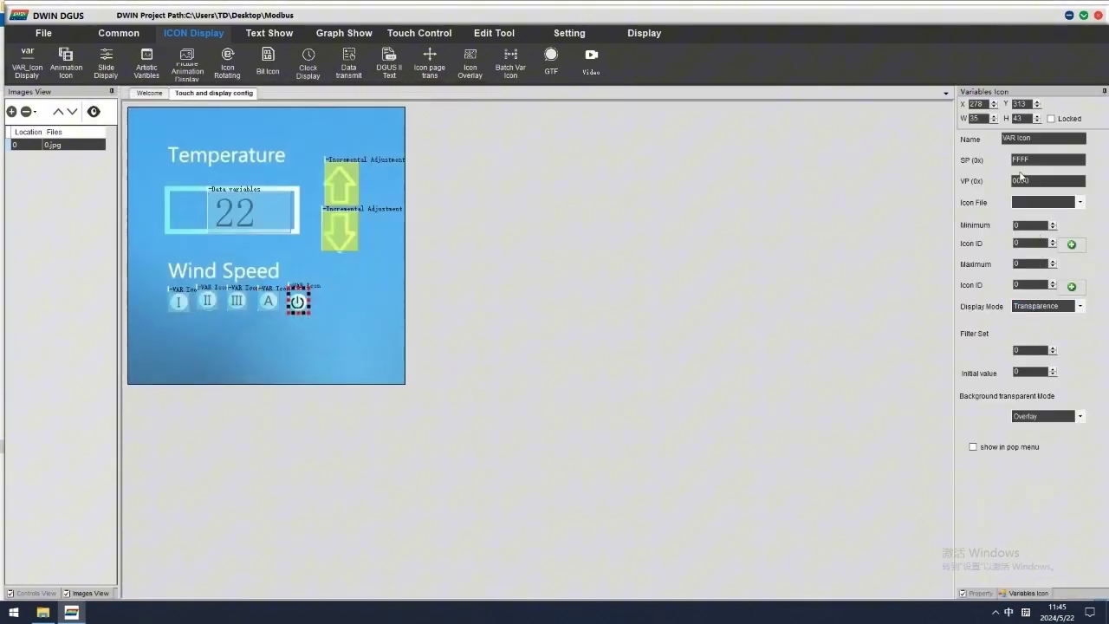
text(1000)
click(1040, 201)
click(1030, 220)
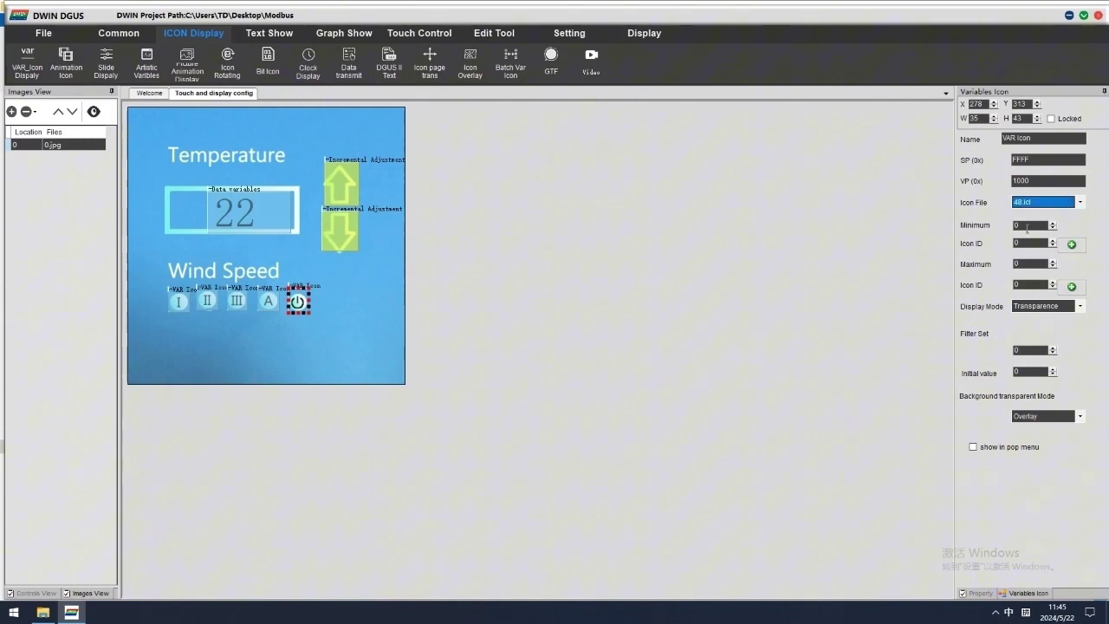
click(1072, 245)
click(251, 216)
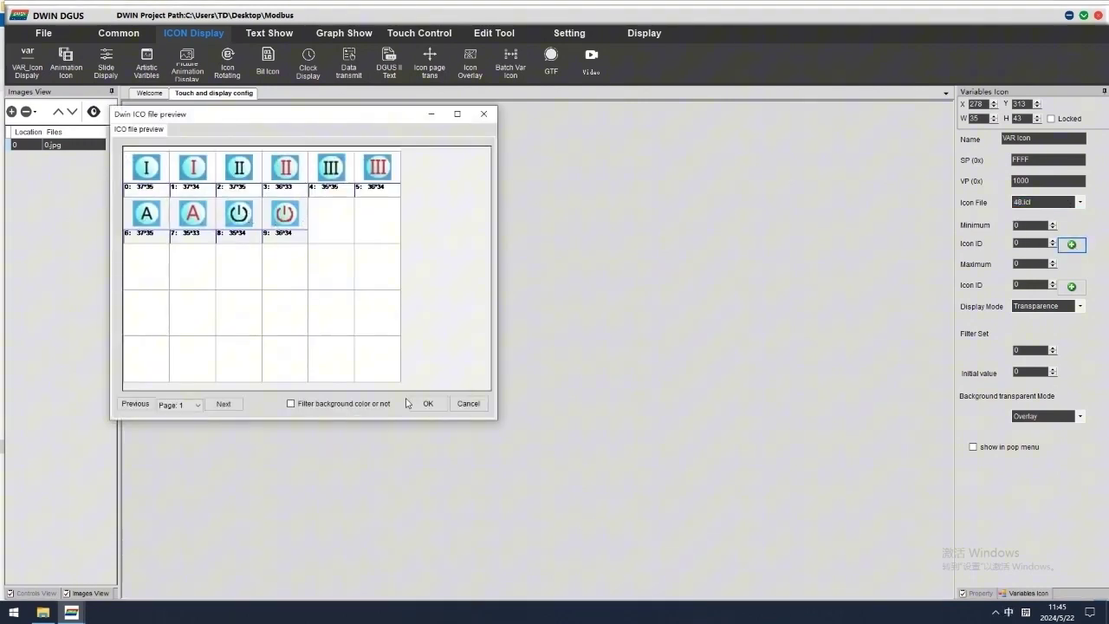
click(427, 404)
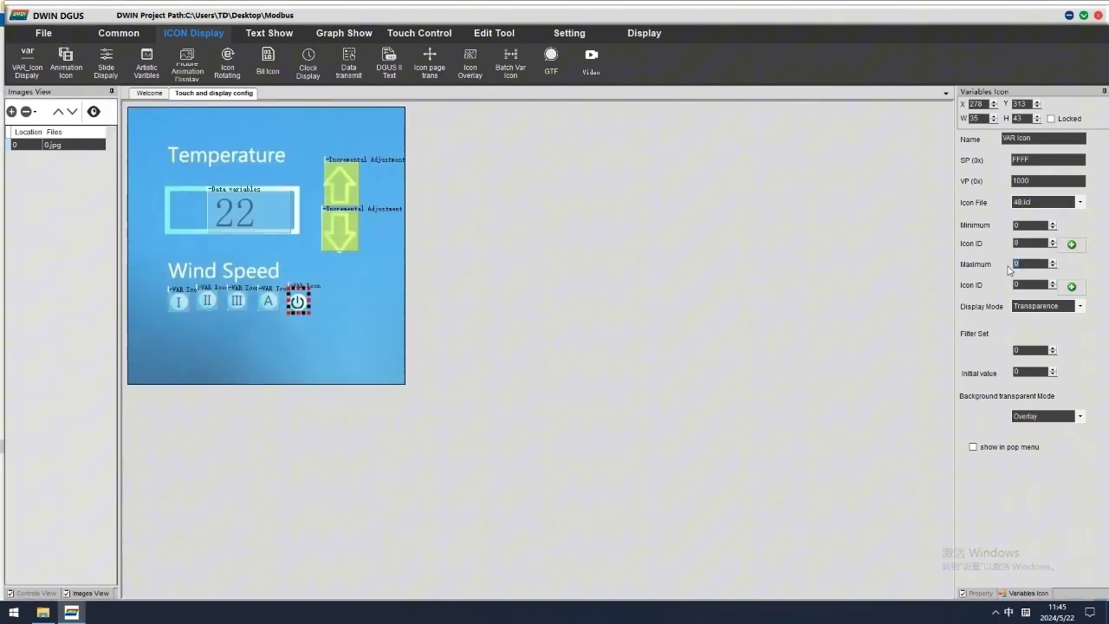
click(1071, 287)
click(295, 232)
click(440, 419)
Step: Review each wind icon and move the power icon down onto its background button
click(179, 301)
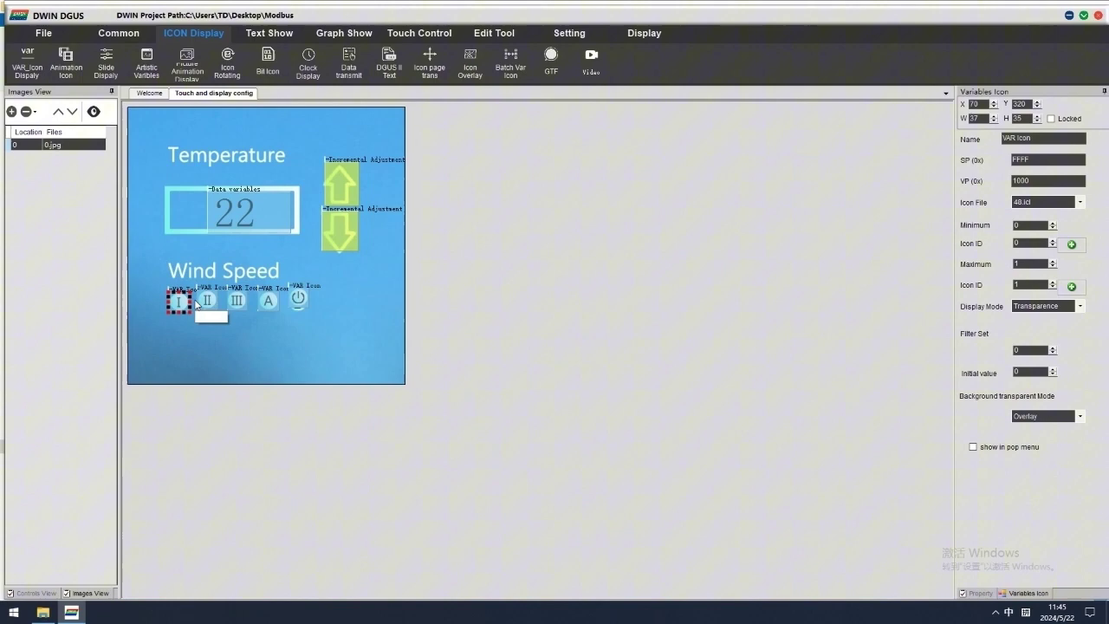
click(207, 300)
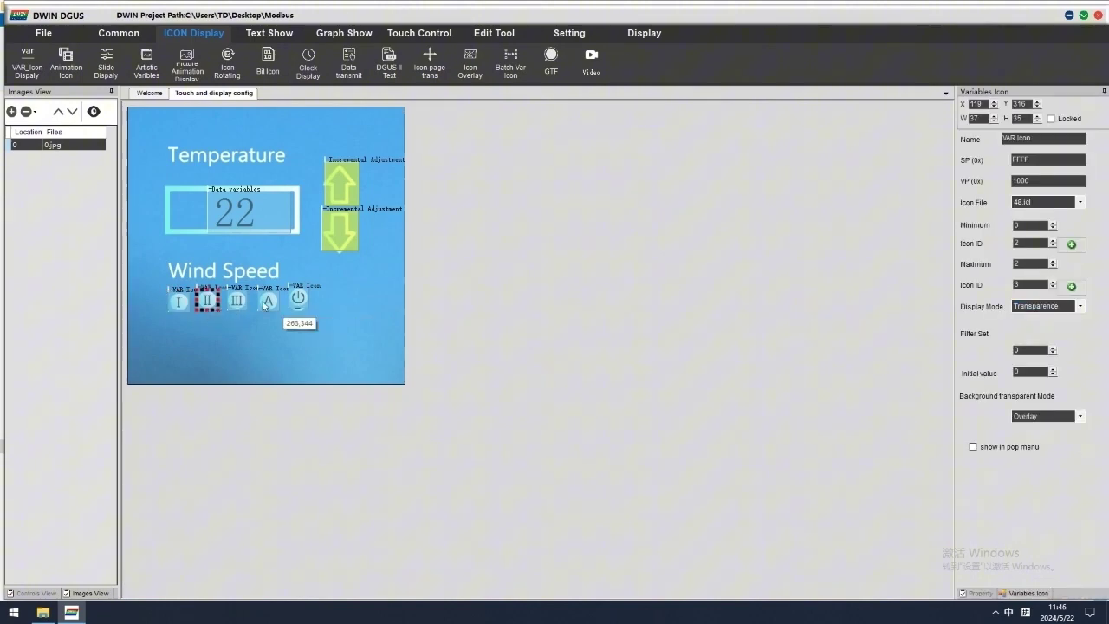
click(236, 300)
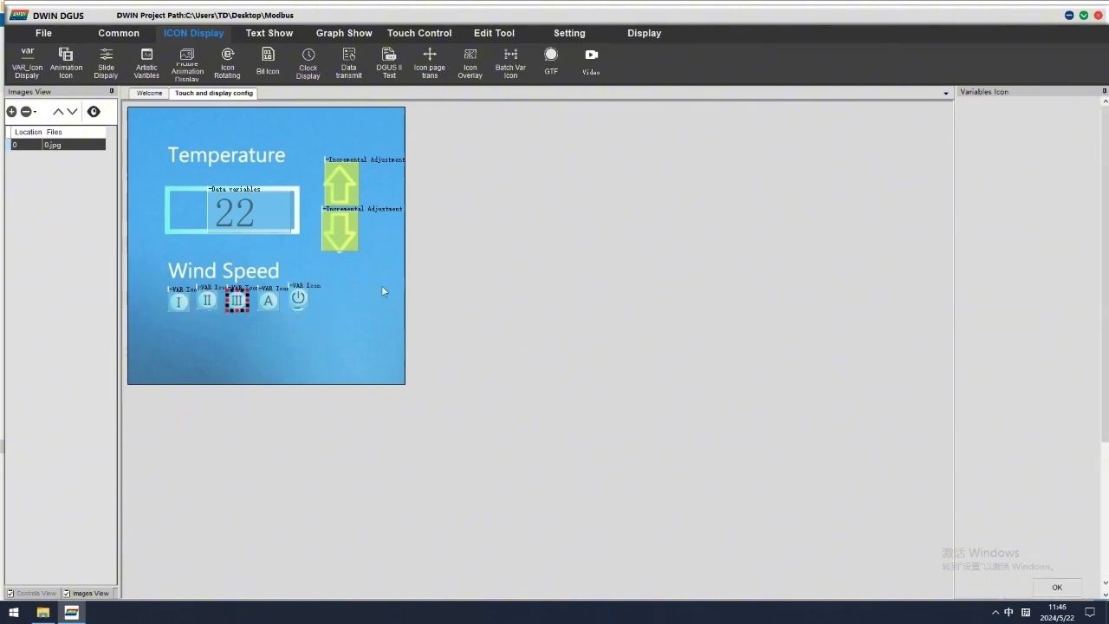
click(270, 301)
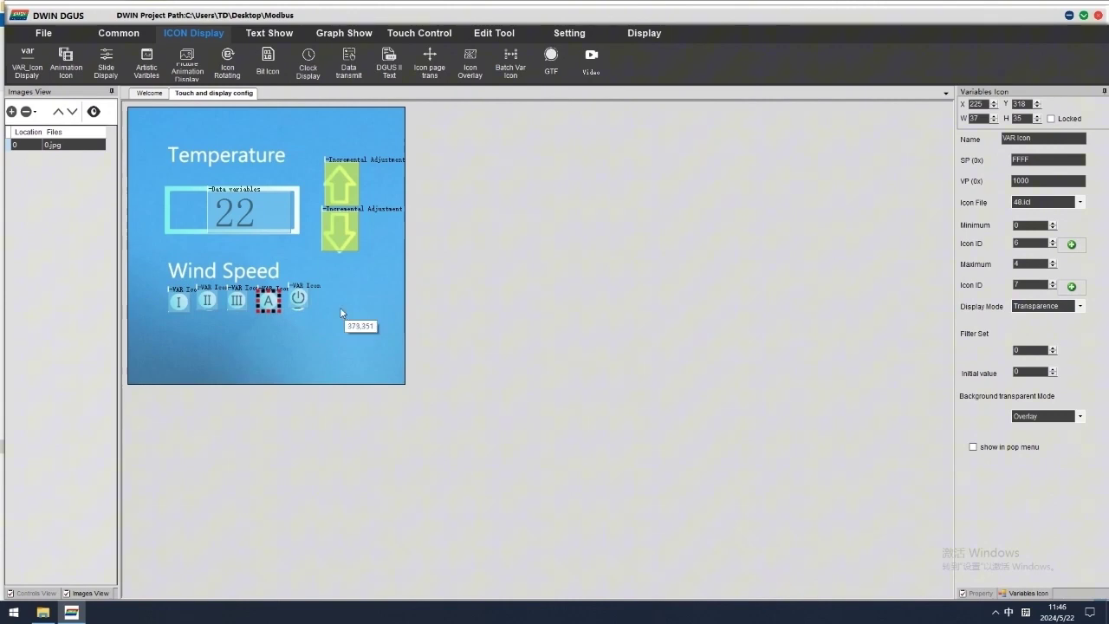
click(298, 298)
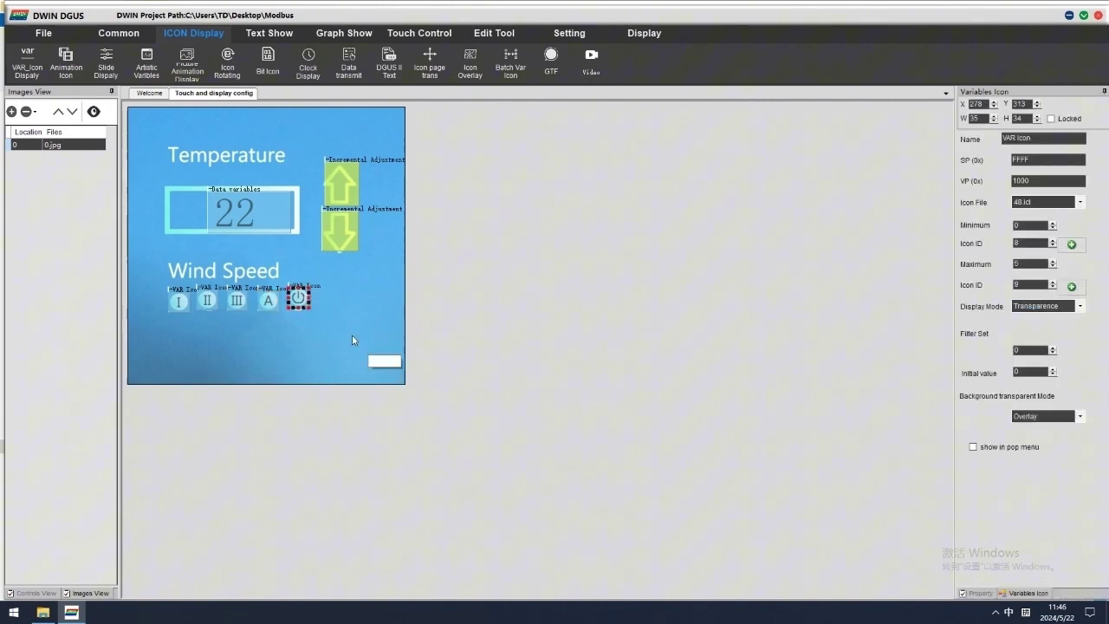
drag(299, 299, 298, 307)
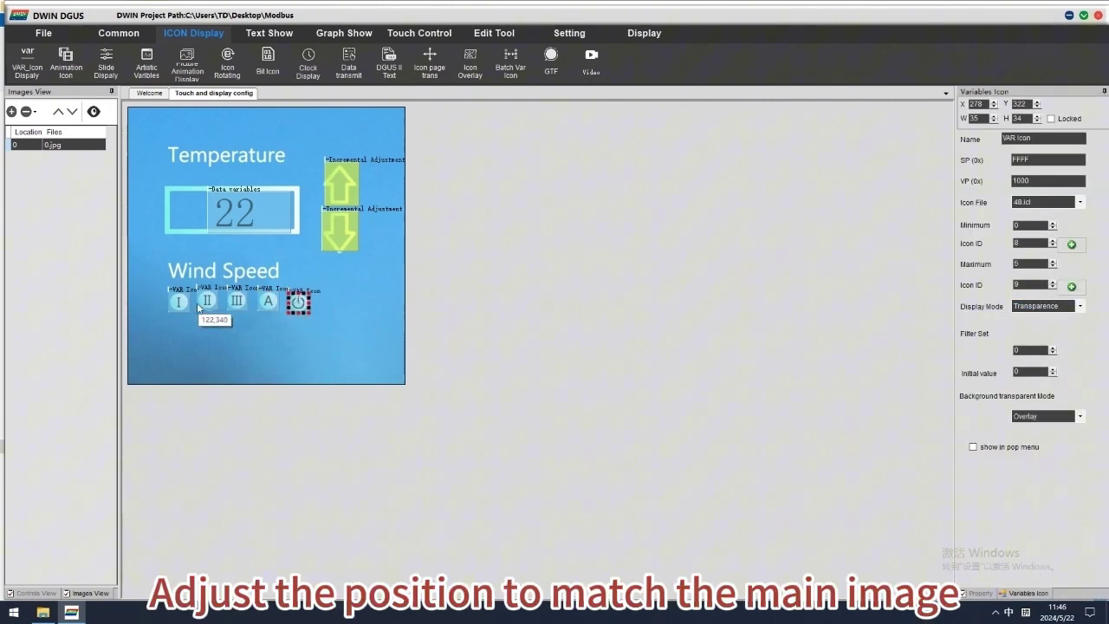
click(235, 302)
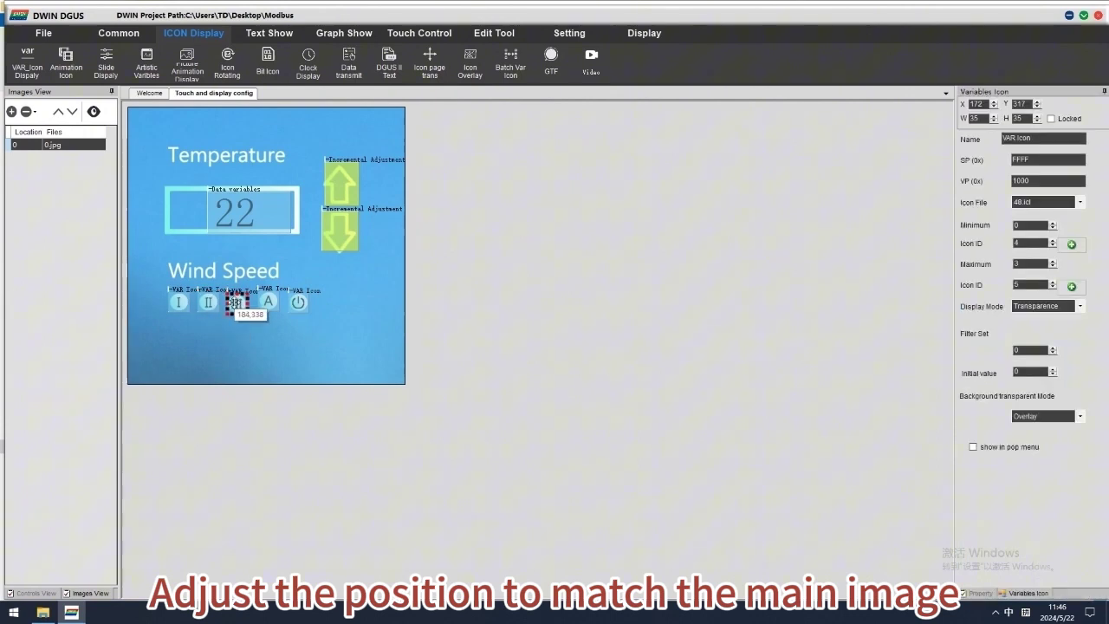
click(267, 302)
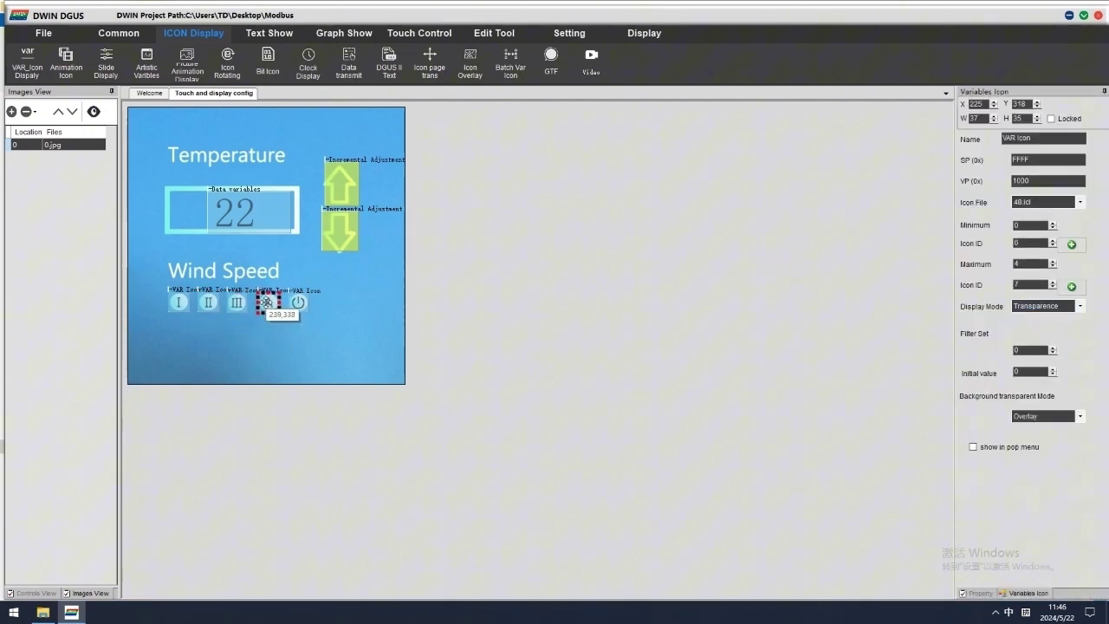
click(251, 326)
Step: Draw return-key-code touch areas over the five wind-speed icons (I, II, III, A, power)
click(400, 33)
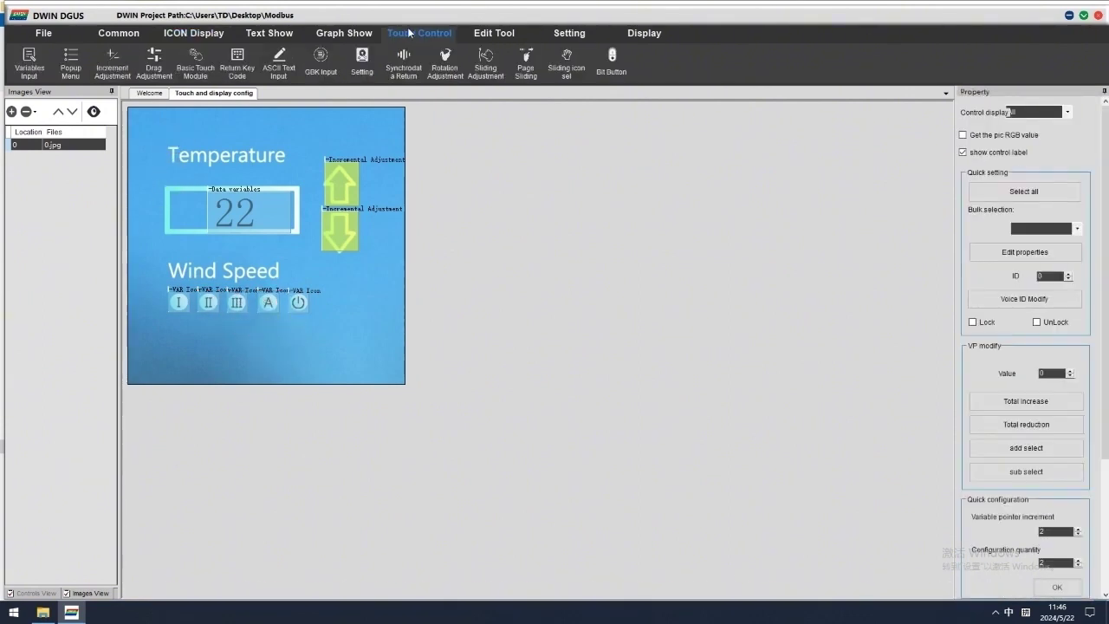
click(235, 70)
mouse_move(166, 289)
mouse_down()
mouse_move(190, 311)
mouse_move(310, 316)
mouse_up()
click(236, 70)
click(236, 69)
Step: Give each wind-speed touch area its key value 1–5 and VP address 1000
click(177, 302)
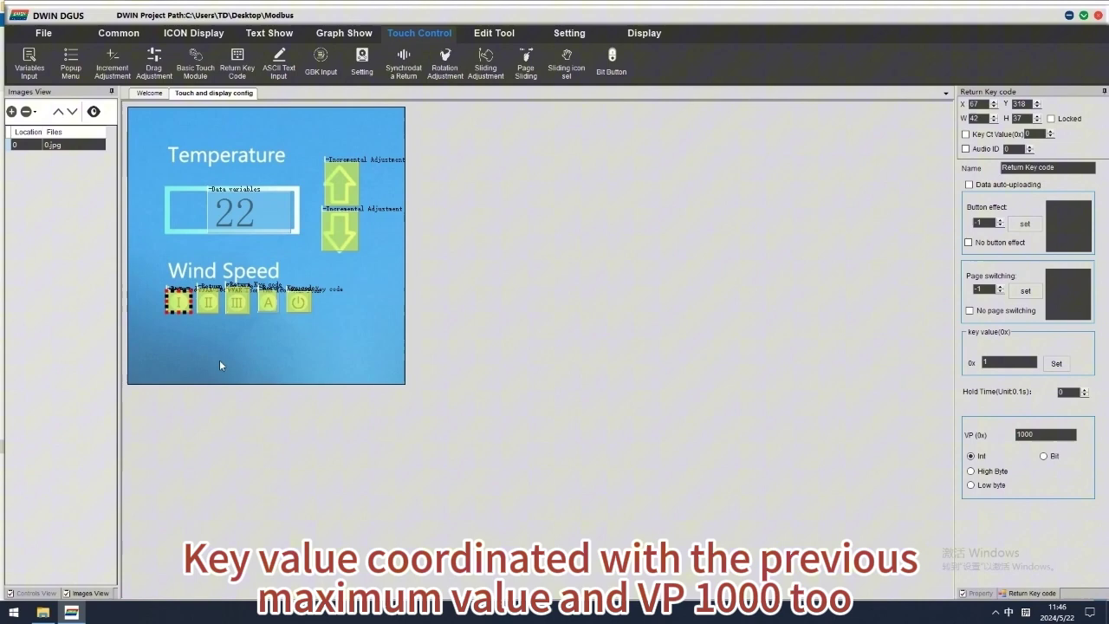
click(213, 305)
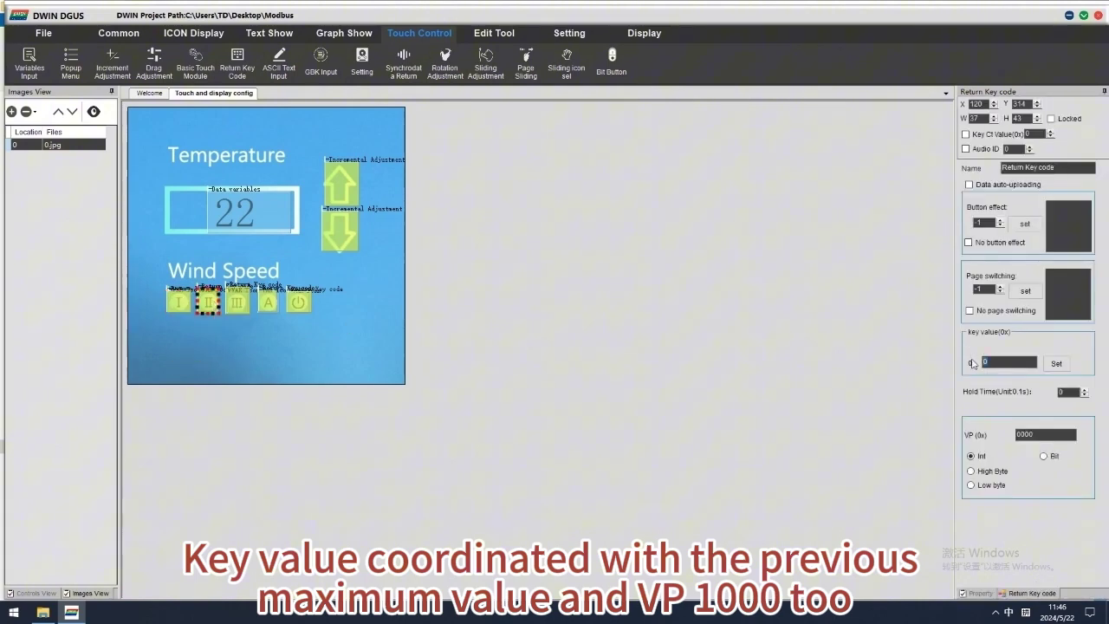
text(2)
double_click(1005, 433)
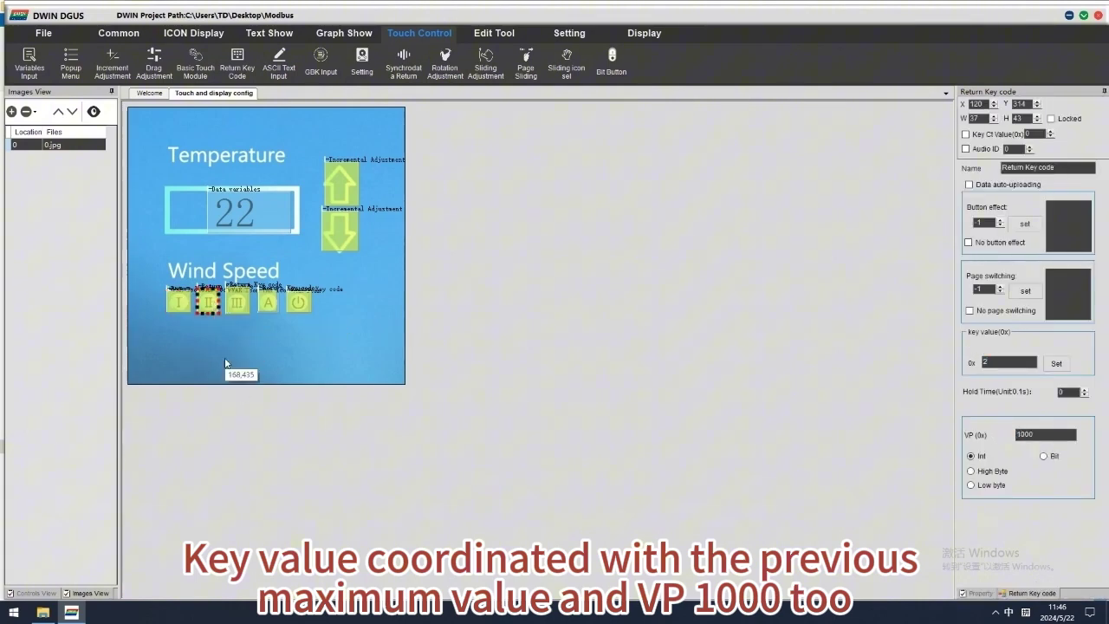
click(236, 302)
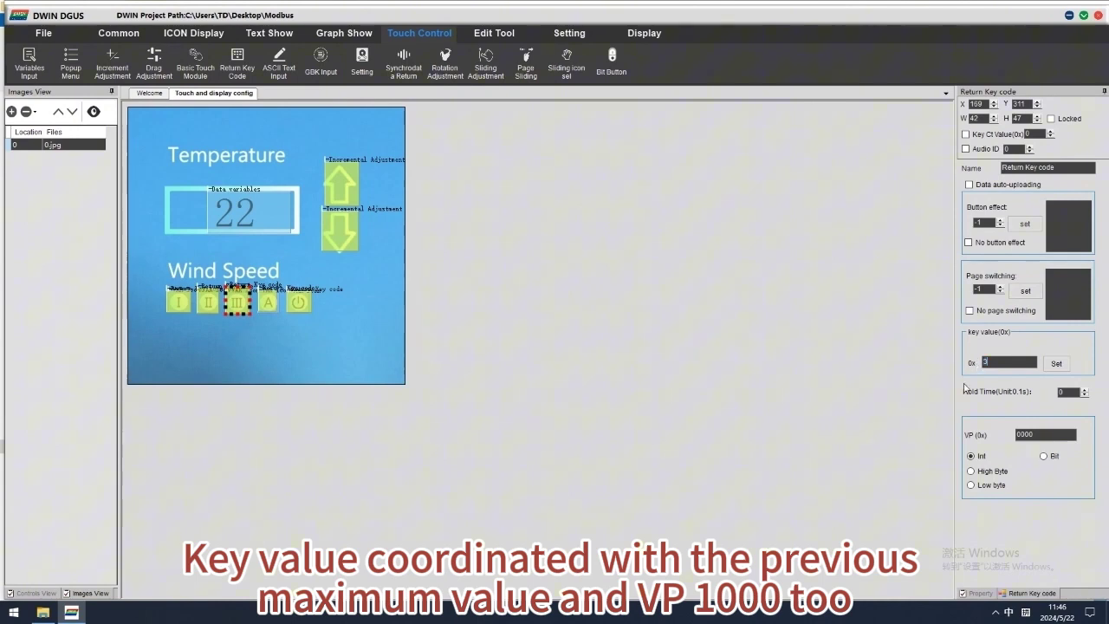
click(268, 302)
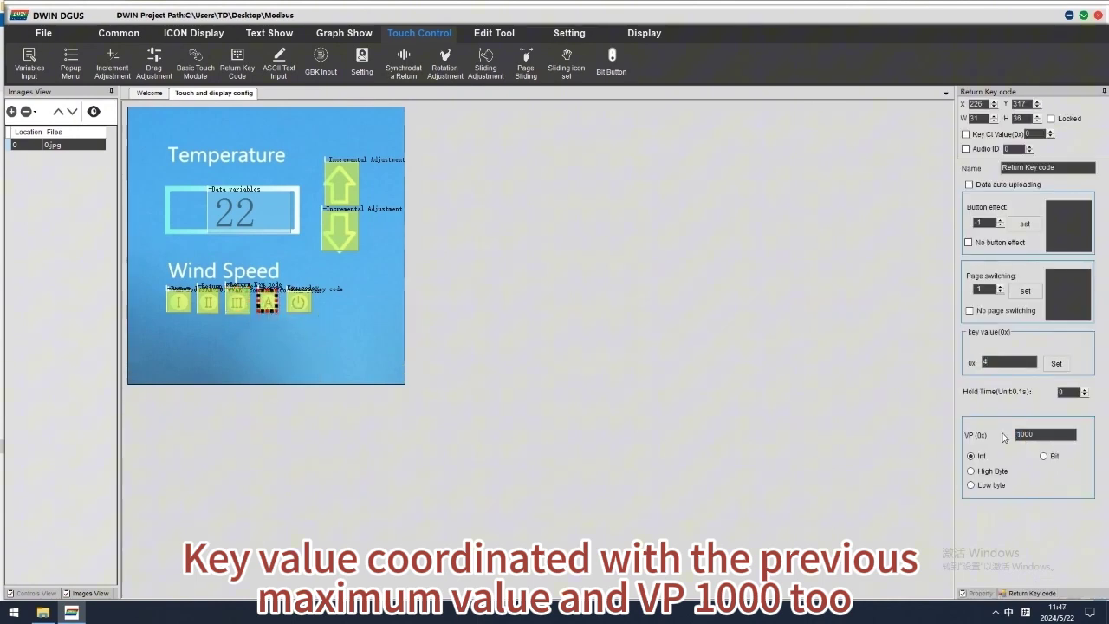
click(298, 303)
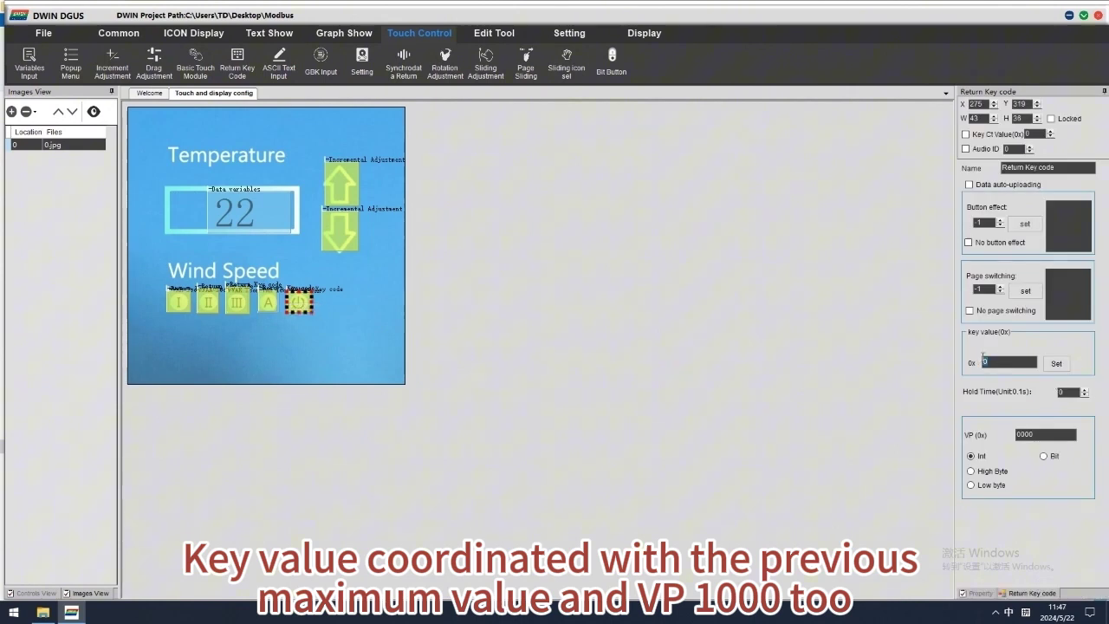
text(5)
click(1023, 429)
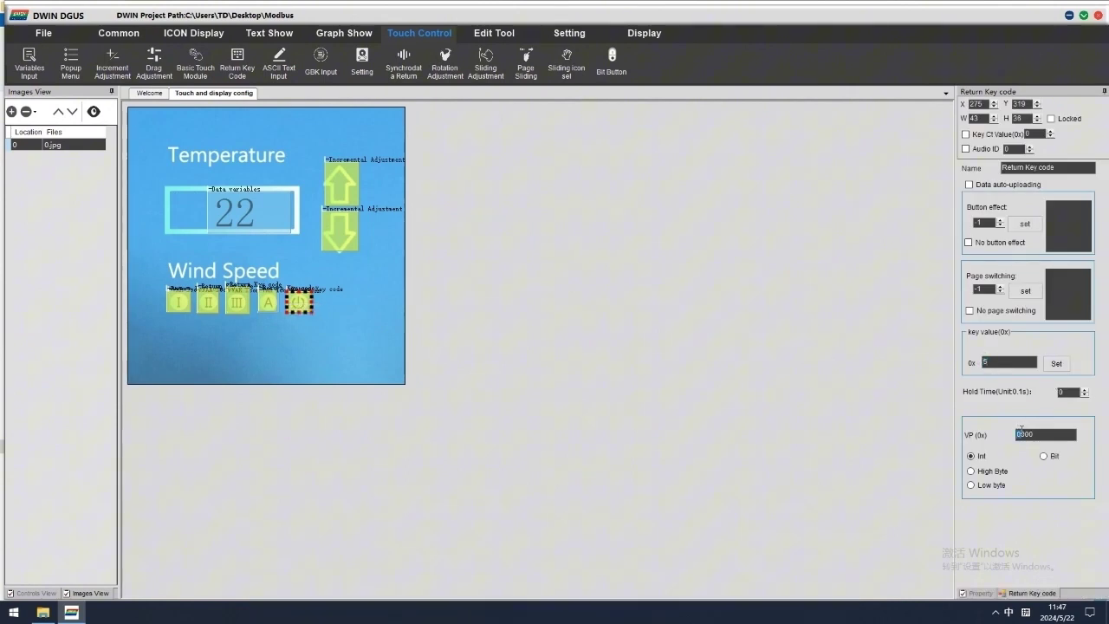
Step: Verify each wind-speed touch area's key value and VP settings, then deselect them
click(267, 348)
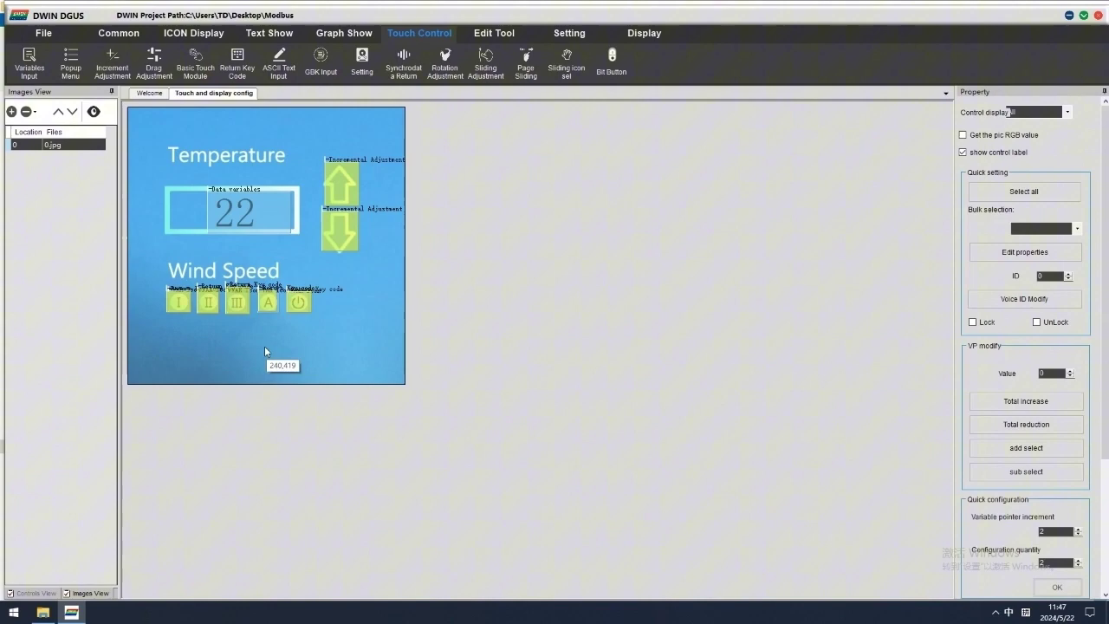
click(269, 302)
click(251, 334)
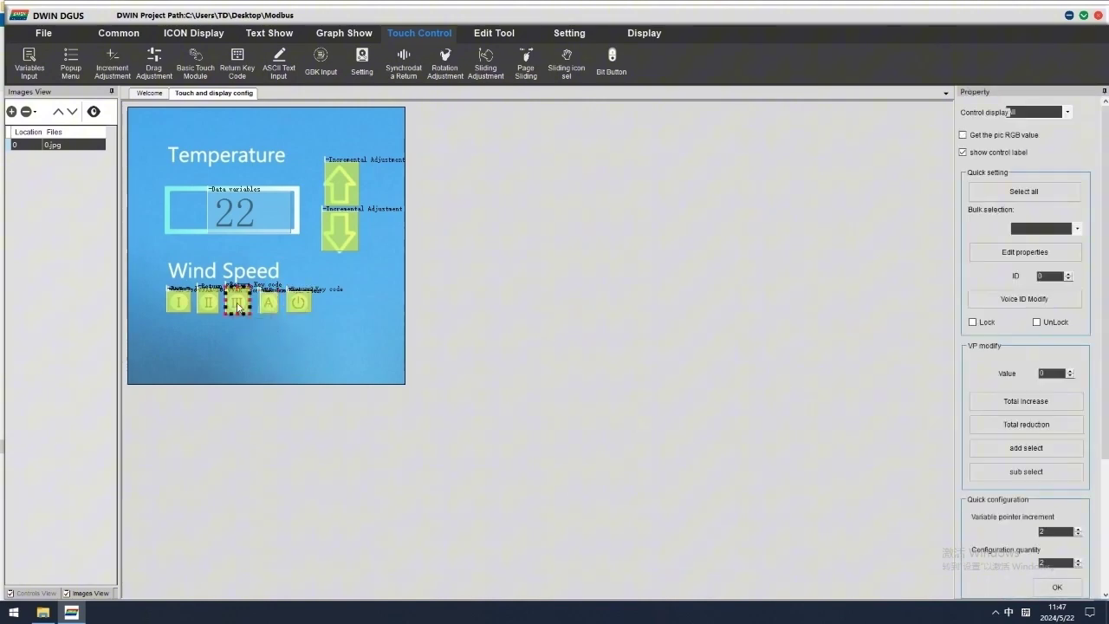
click(236, 302)
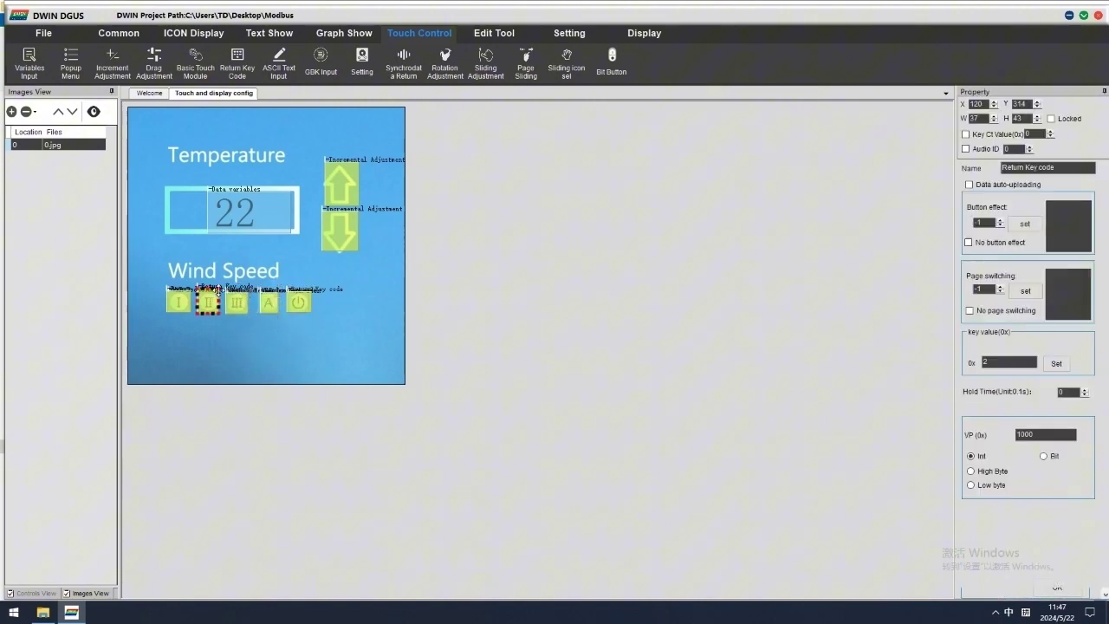
click(234, 329)
click(210, 300)
click(178, 302)
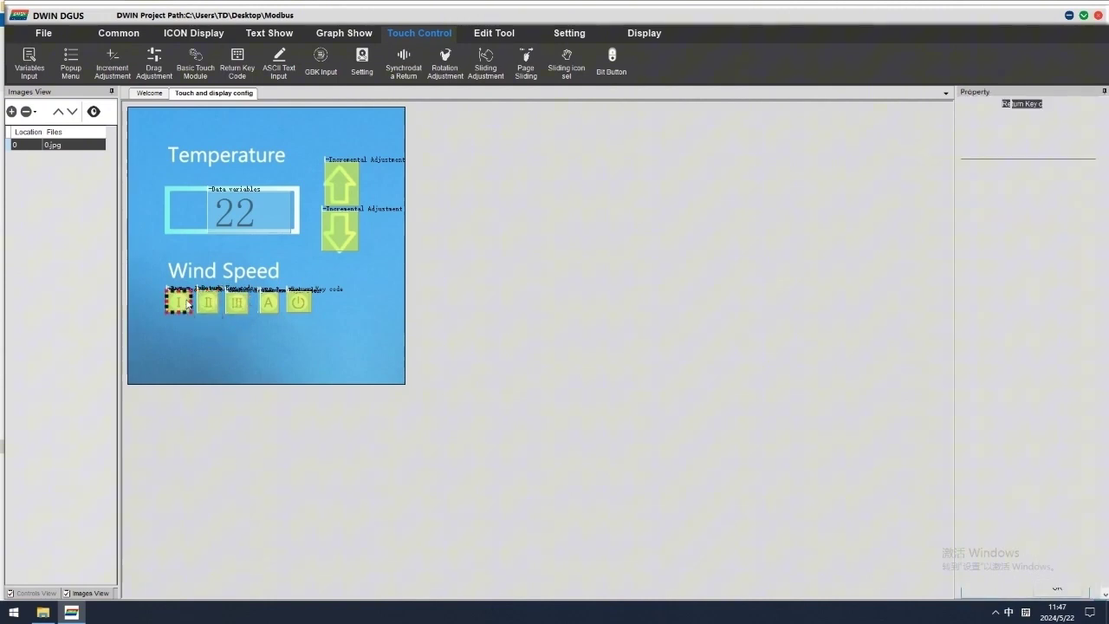
click(237, 302)
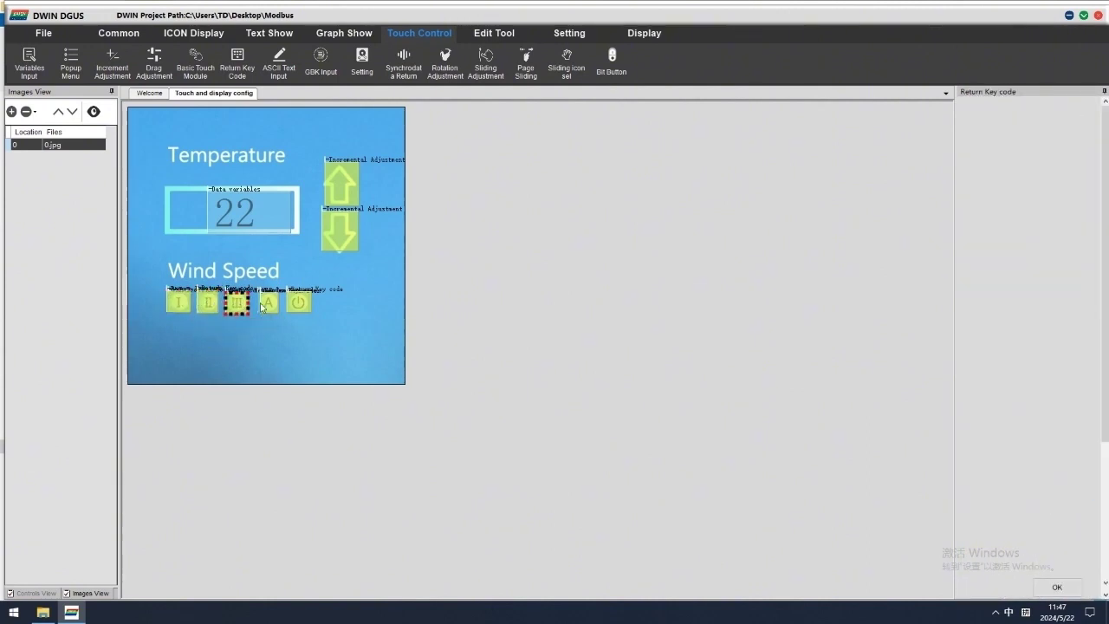
click(310, 333)
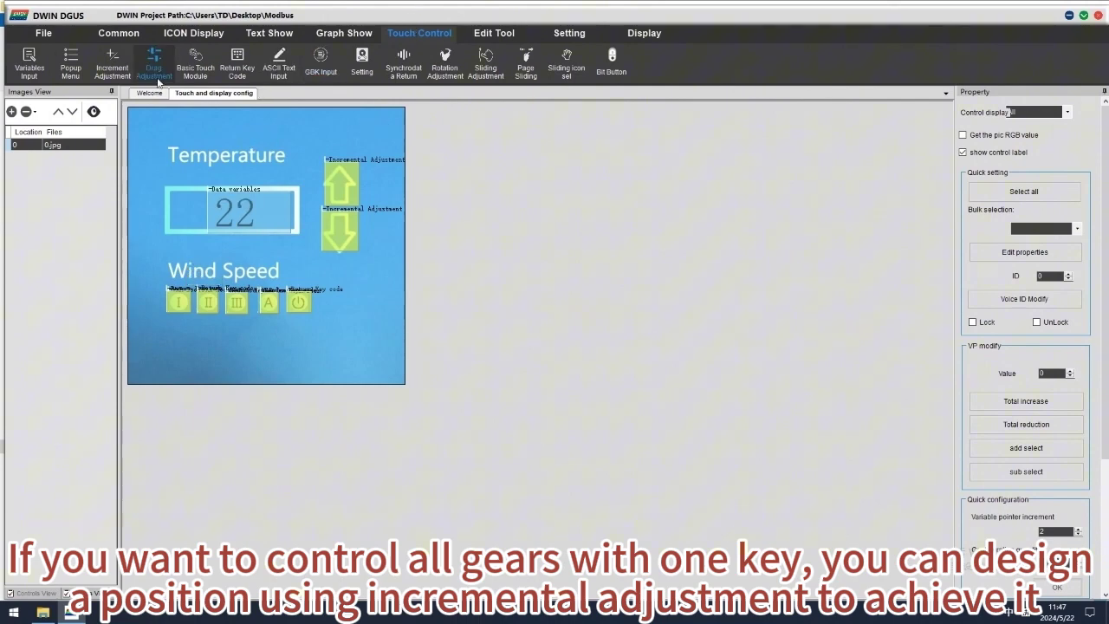
Step: Add an incremental adjustment over Wind Speed: VP 1000, counting up, cycling
click(112, 69)
drag(165, 257, 282, 284)
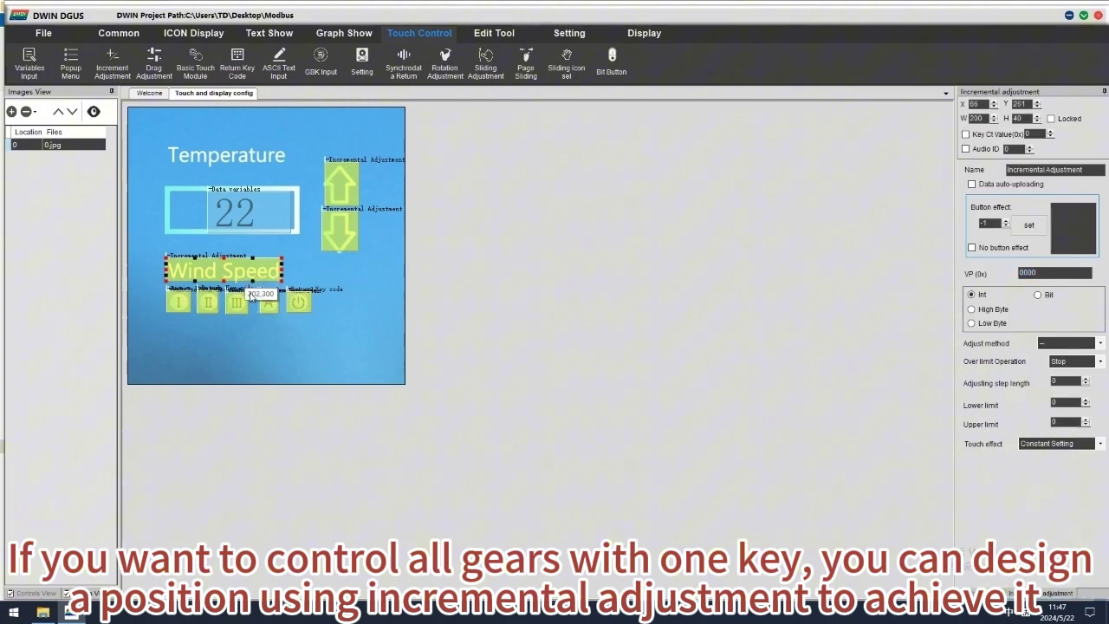
click(1042, 272)
text(1)
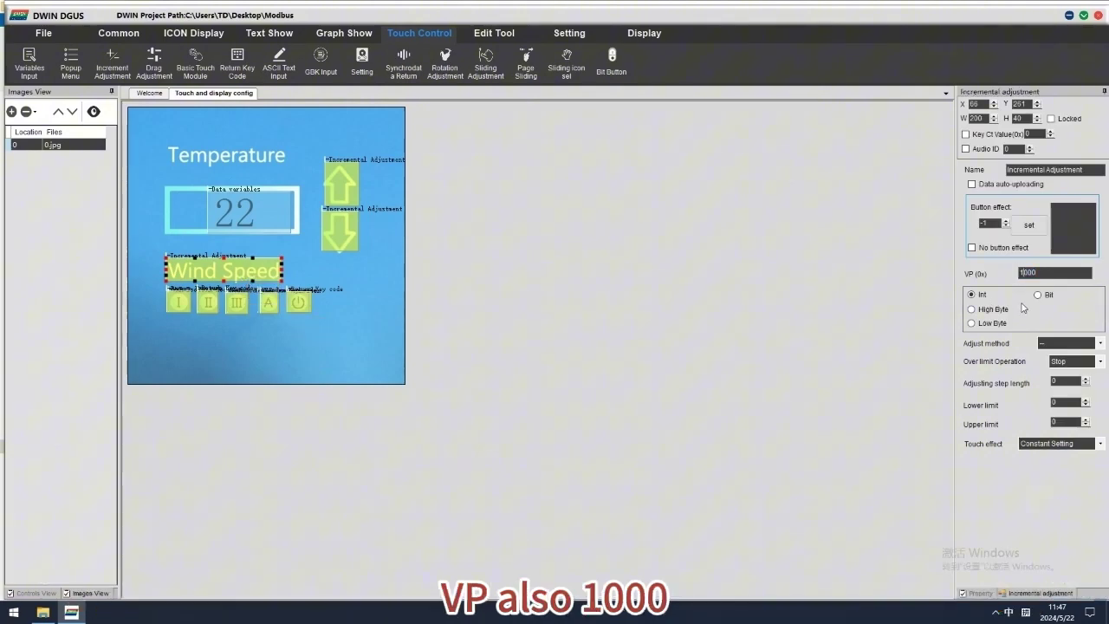
click(1064, 344)
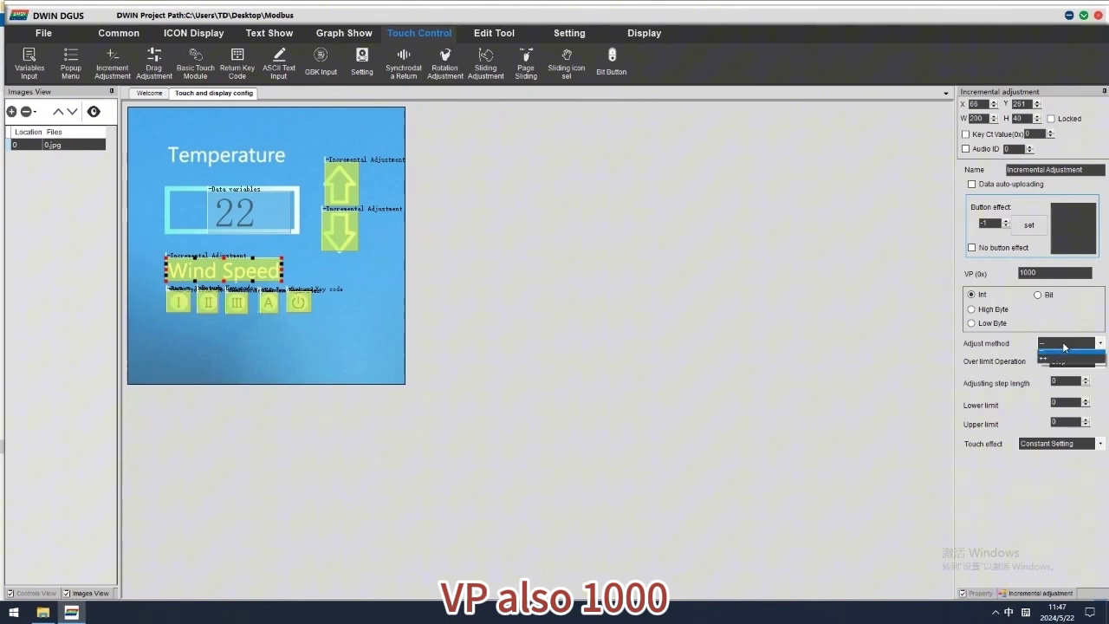
click(1057, 363)
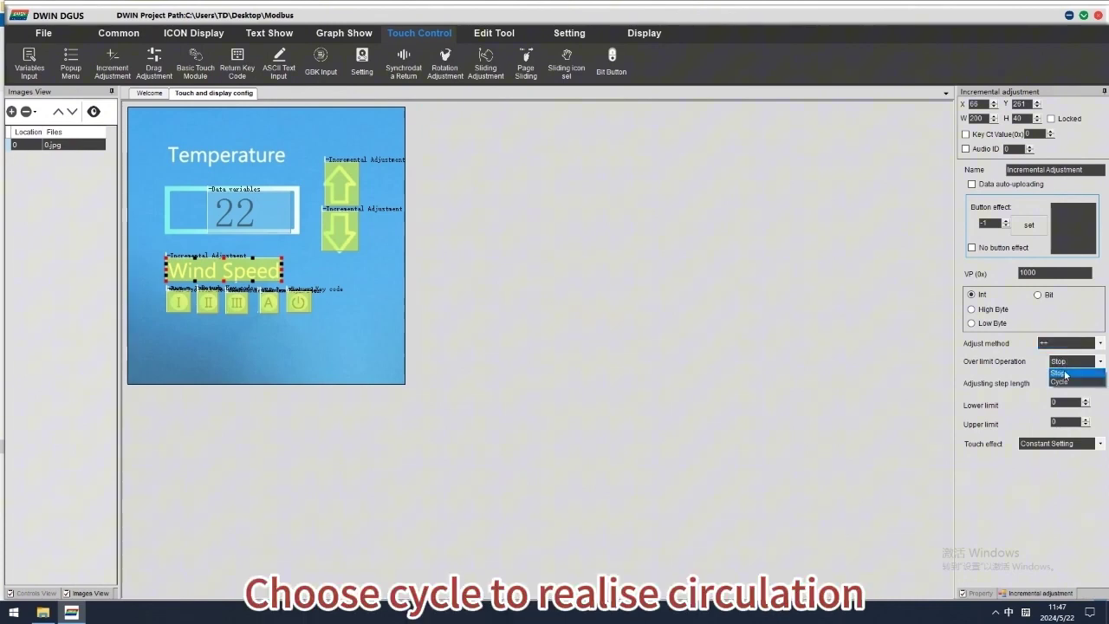
click(1064, 383)
text(5)
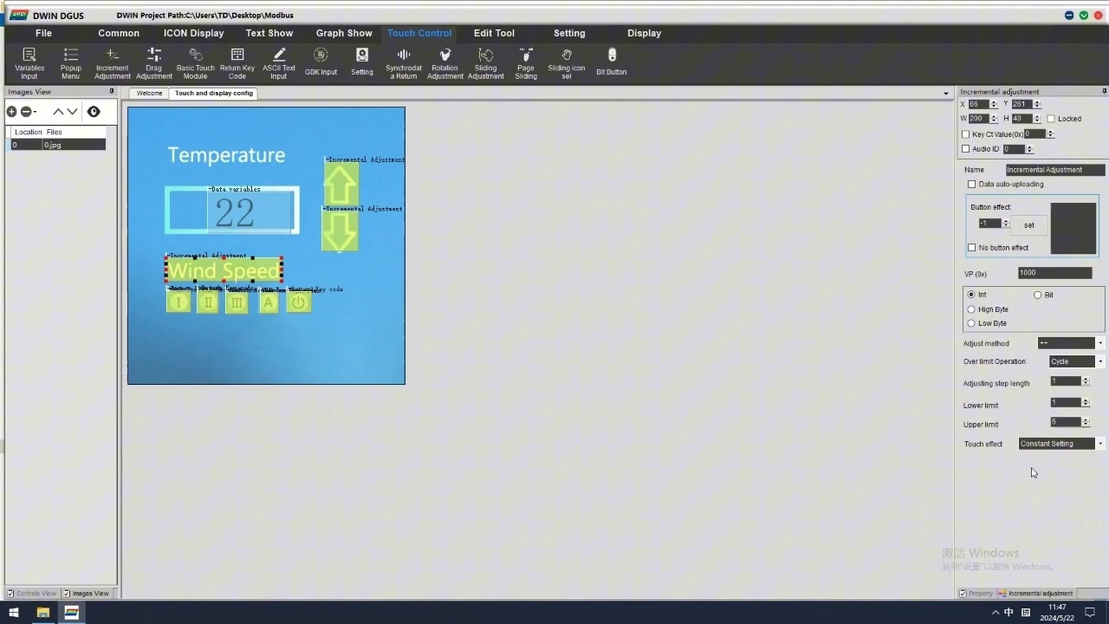
Step: Generate the TouchFile, ShowFile and Config bins, save the project, and view DWIN_SET
click(43, 33)
click(212, 62)
click(601, 350)
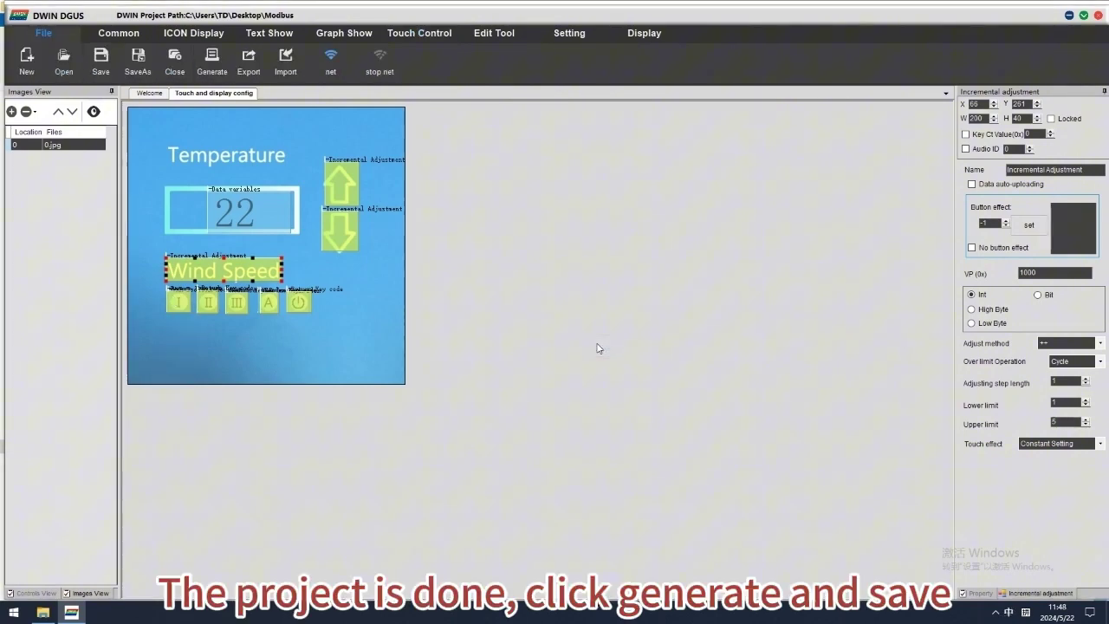
click(95, 66)
click(555, 341)
click(42, 613)
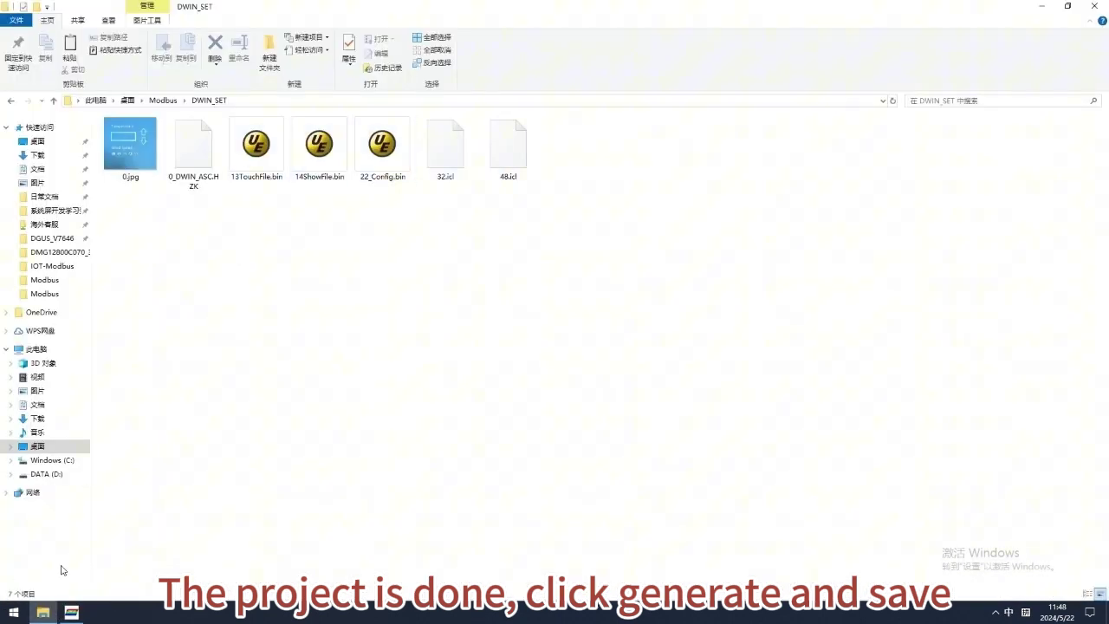
Step: Download the Modbus Master_OS and Slave_OS packages from DWIN's Kernel Upgrade page
click(45, 613)
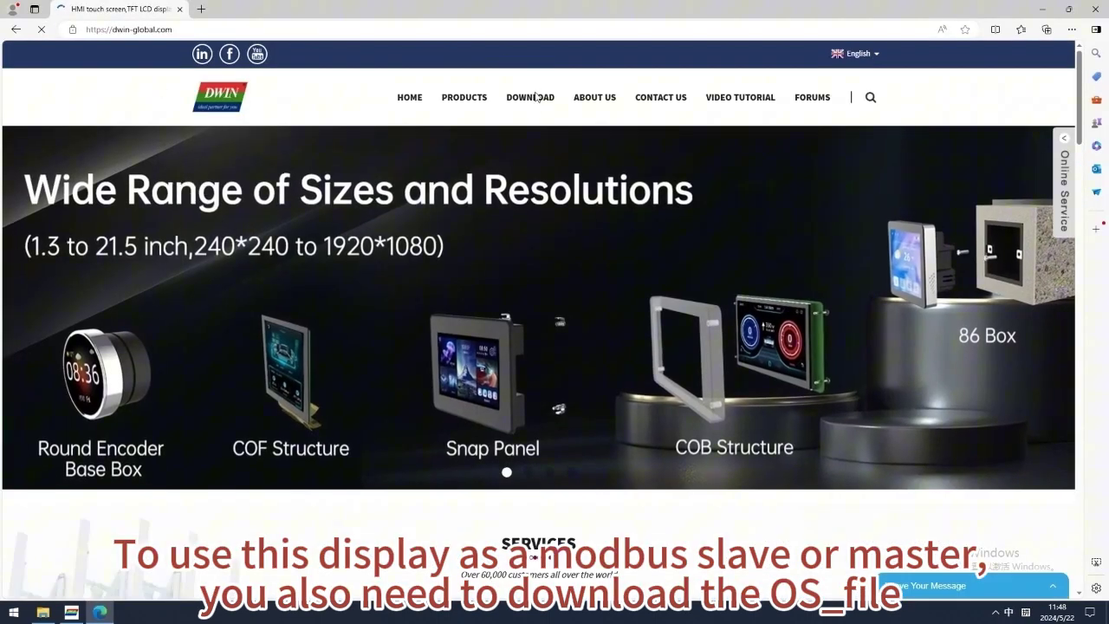
click(516, 213)
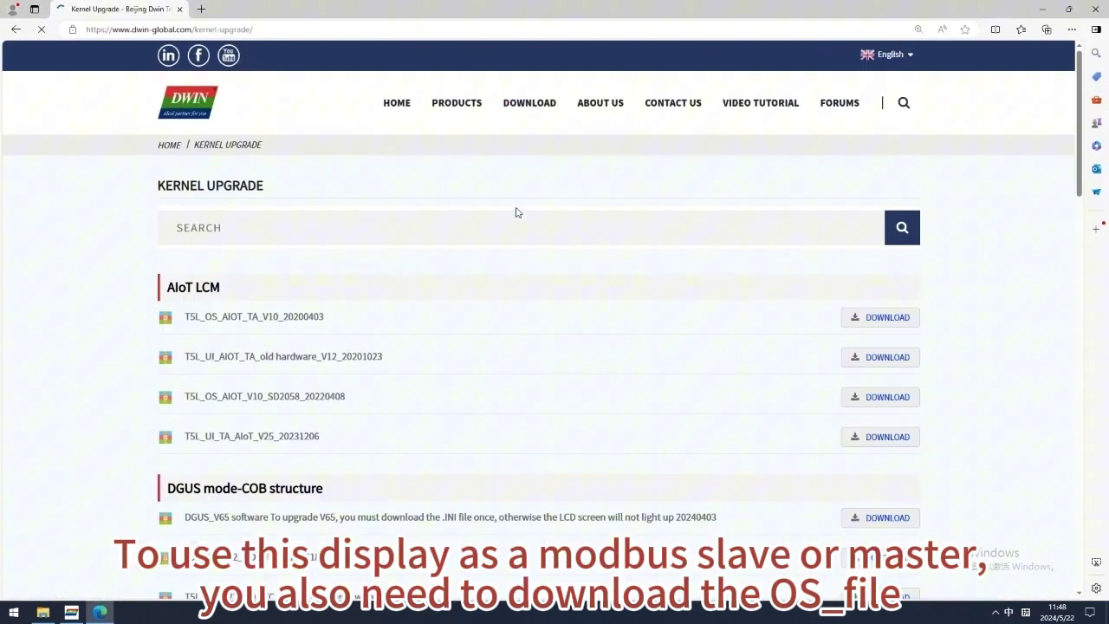
scroll(298, 286, down, 4)
scroll(236, 394, down, 3)
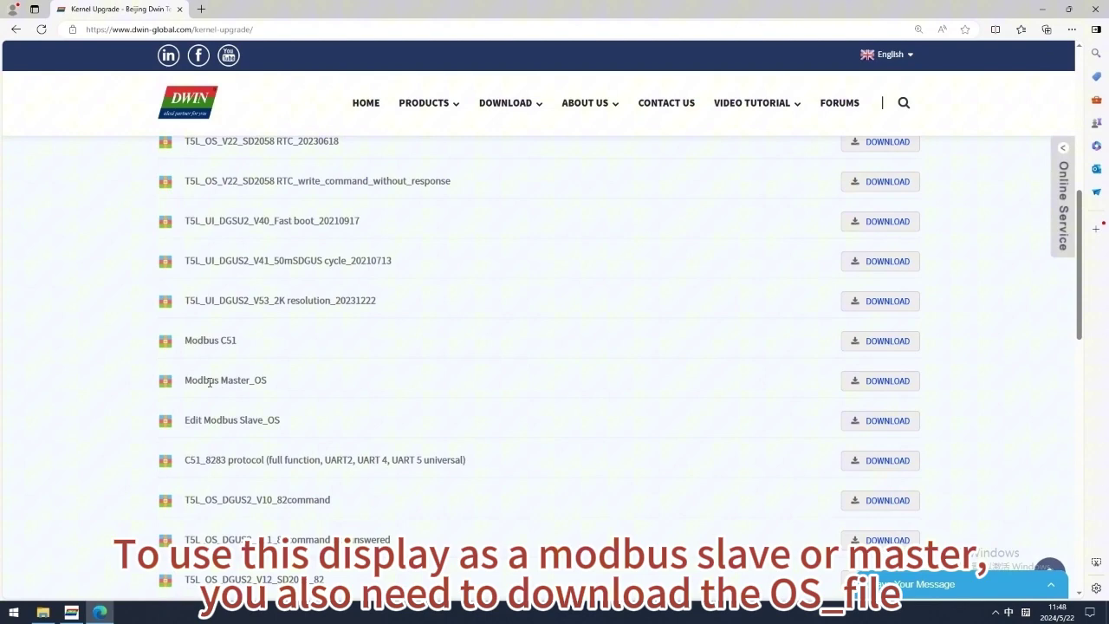
drag(210, 382, 267, 381)
drag(203, 420, 280, 421)
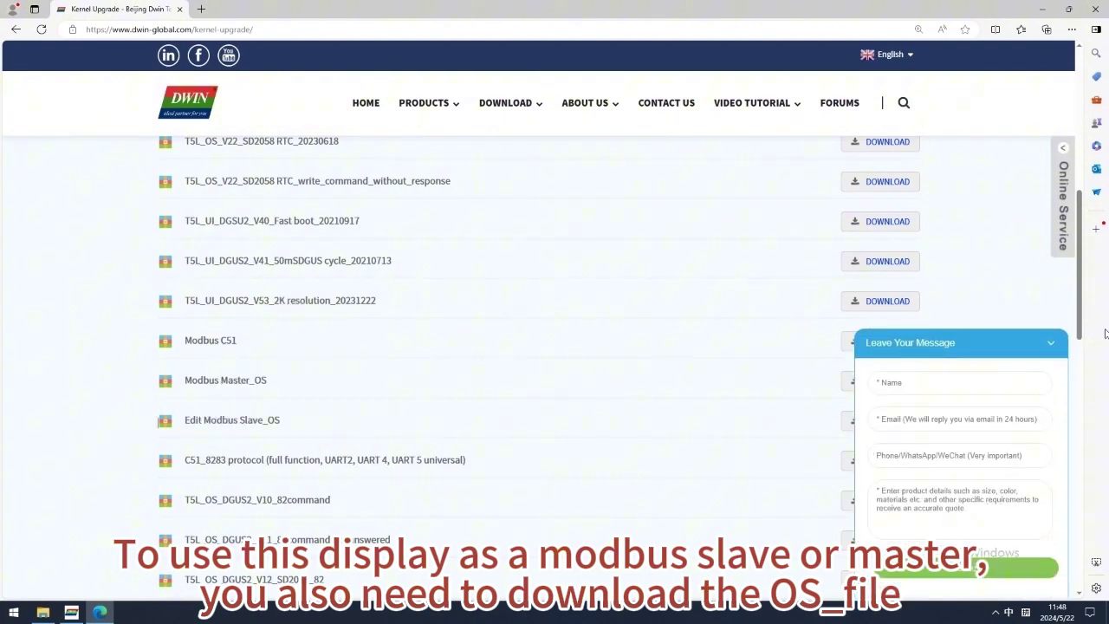
click(1052, 344)
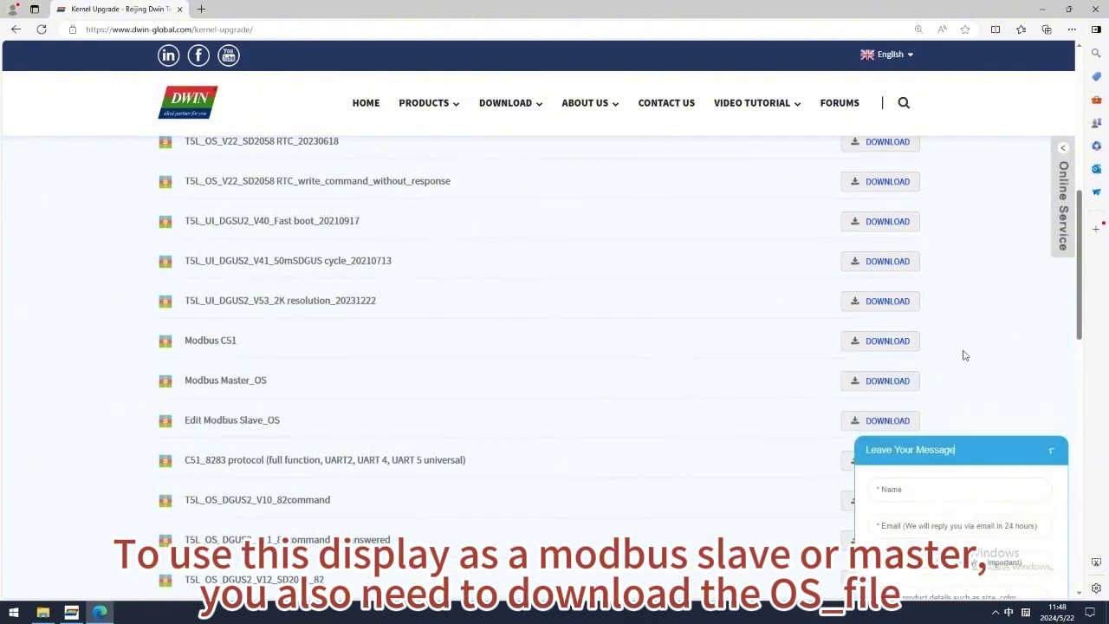
click(877, 420)
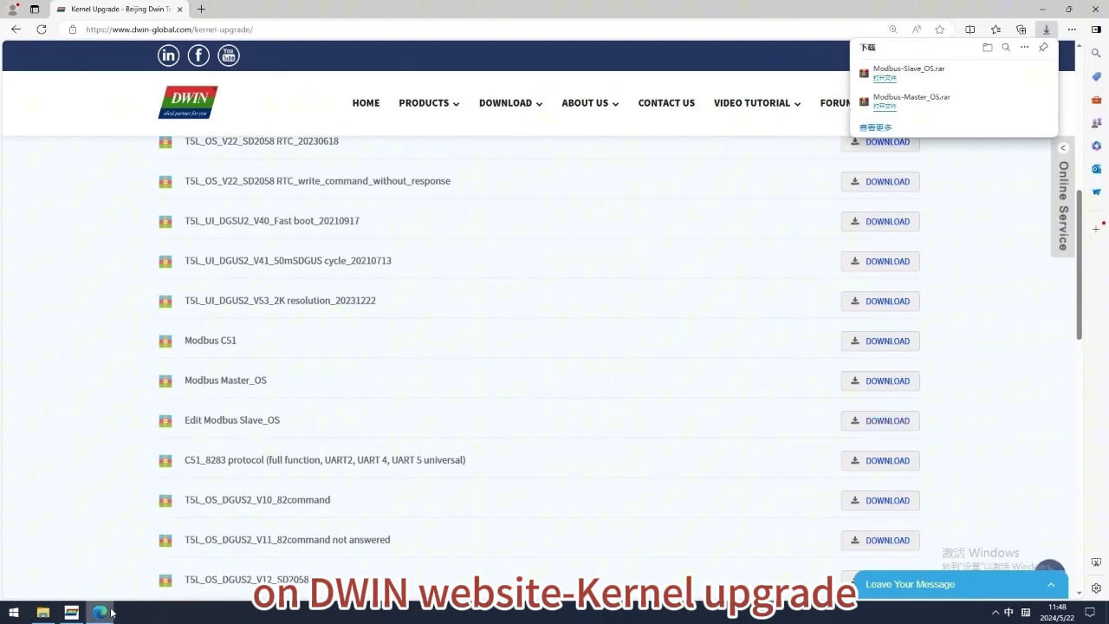
click(42, 613)
Step: Copy the DWINOS file from DWIN_T5L_115200_UART5_MODBUS_Slave into DWIN_SET
click(163, 101)
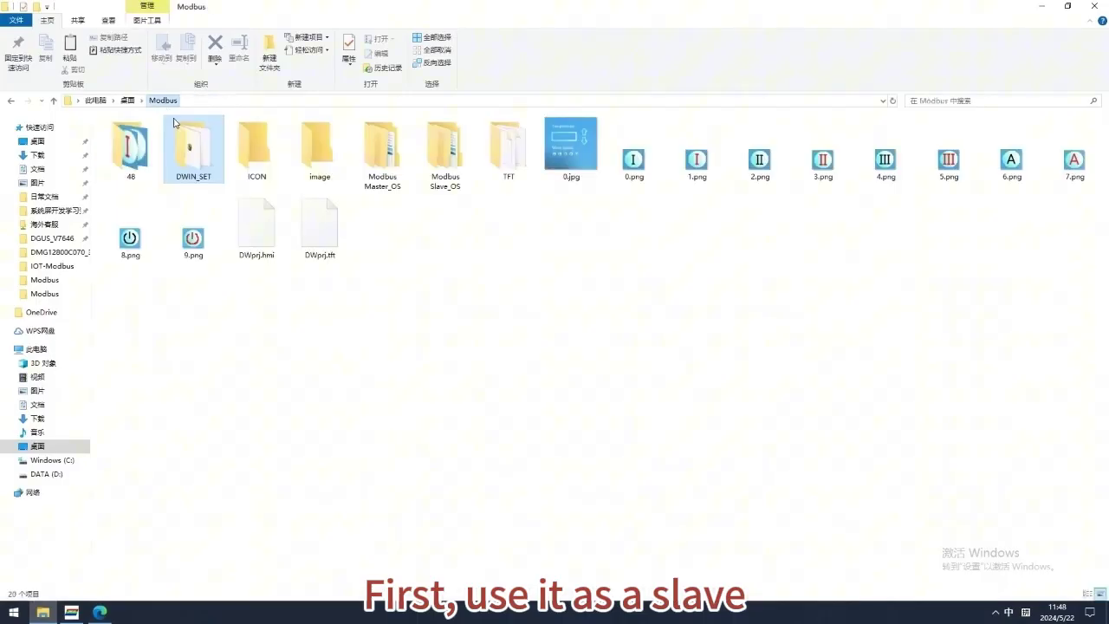
click(446, 130)
double_click(447, 124)
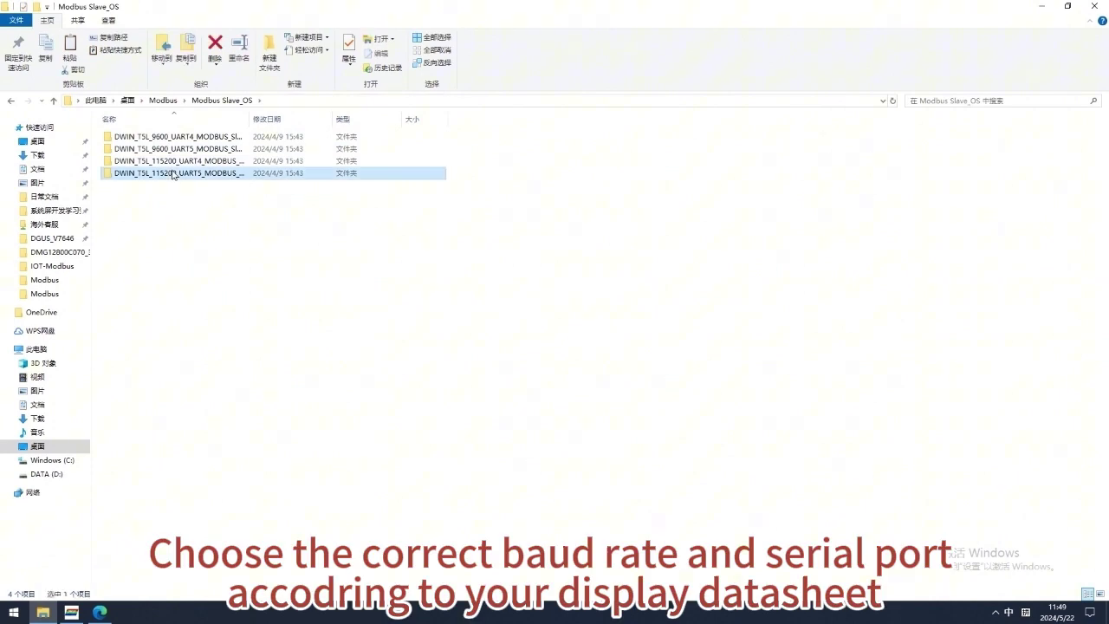
double_click(175, 174)
click(178, 149)
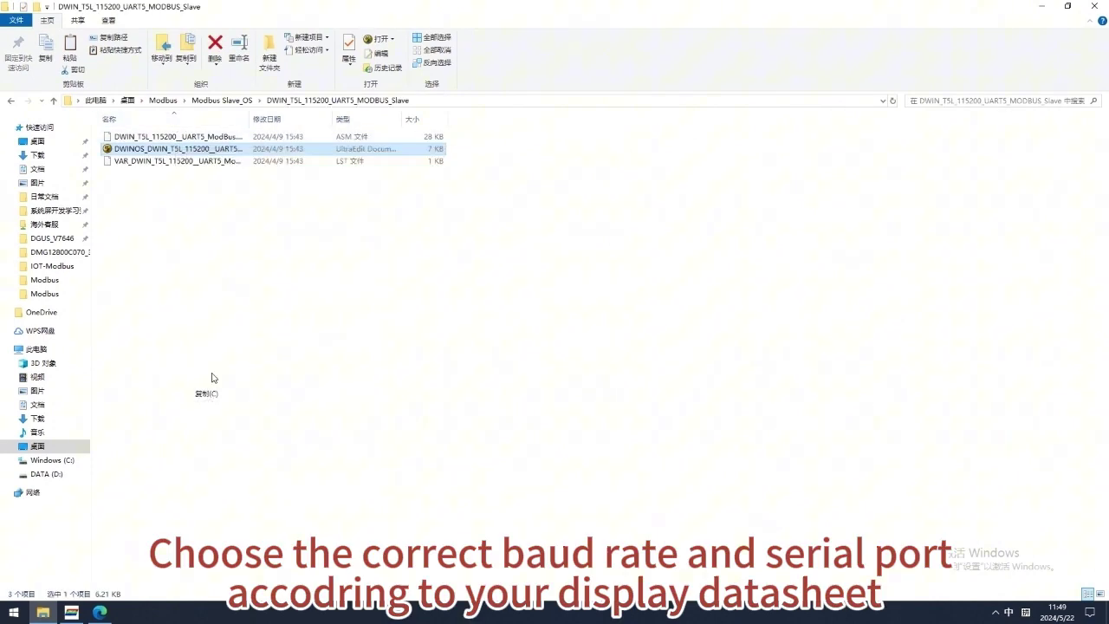
click(161, 101)
double_click(183, 152)
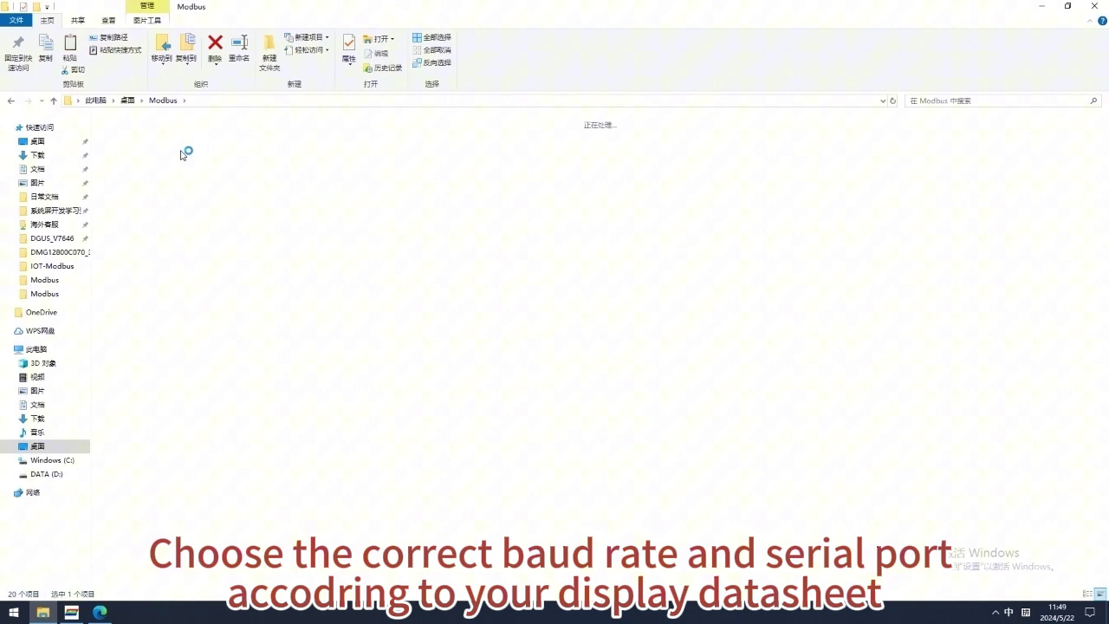
key(ctrl+v)
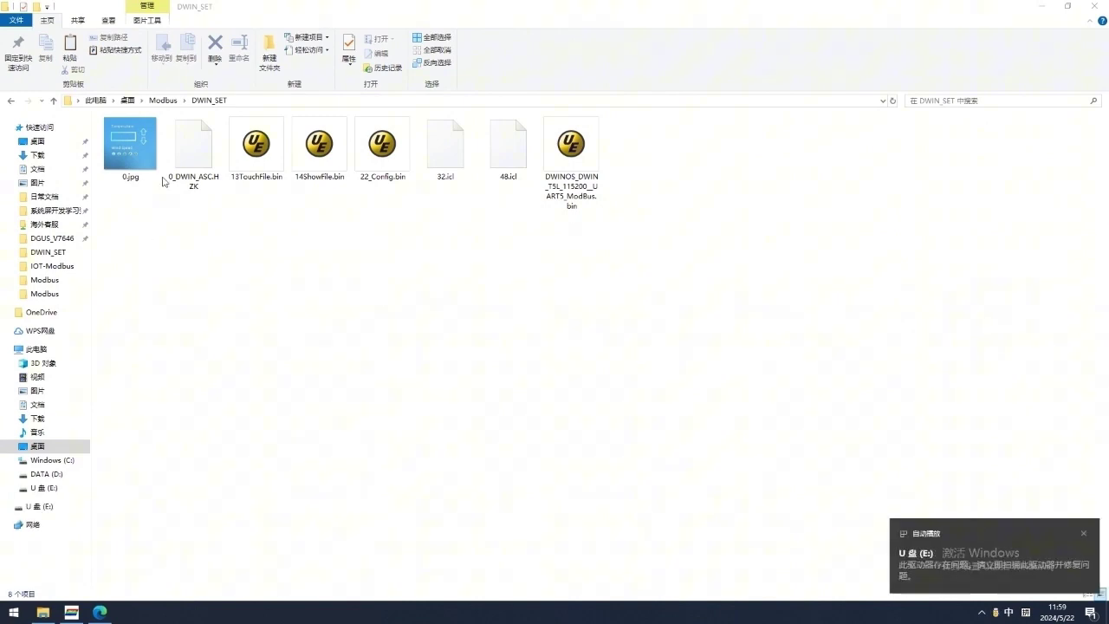
Step: Copy the DWIN_SET folder for transfer to the SD card
click(162, 100)
right_click(187, 154)
click(230, 472)
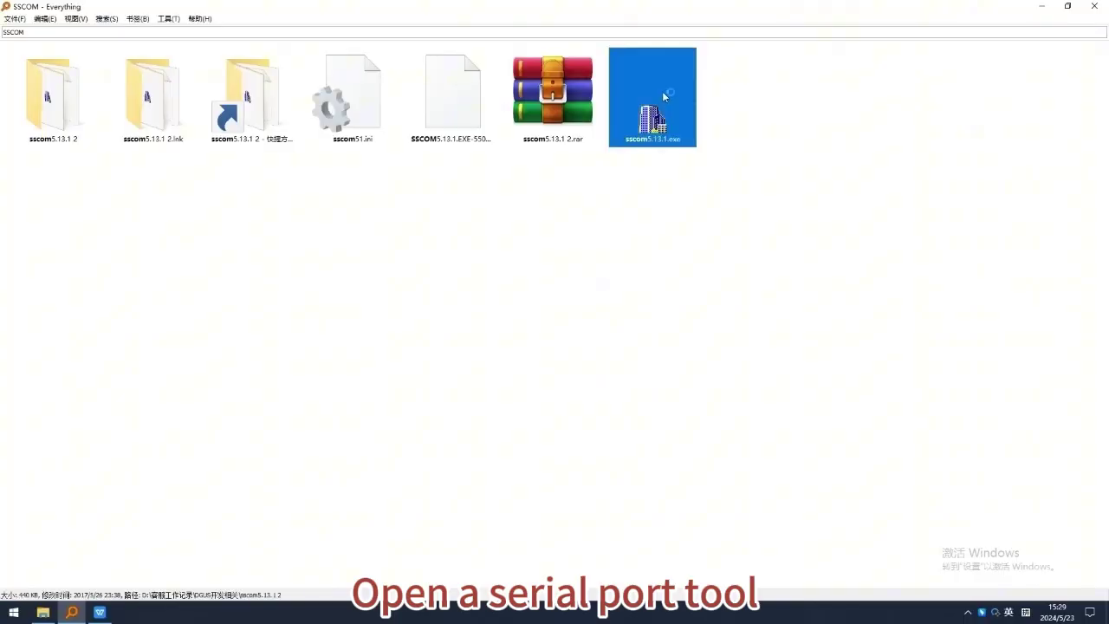
Step: Open COM7 (USB-SERIAL CH340) at 115200 baud with ModbusCRC16 checksum
click(86, 455)
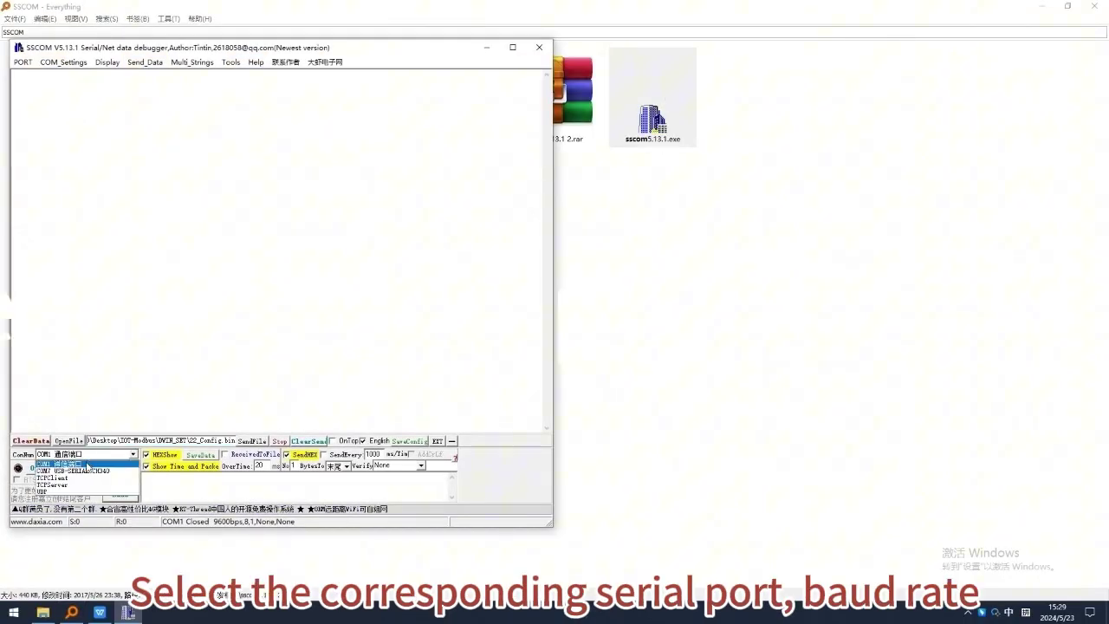
click(91, 470)
click(395, 464)
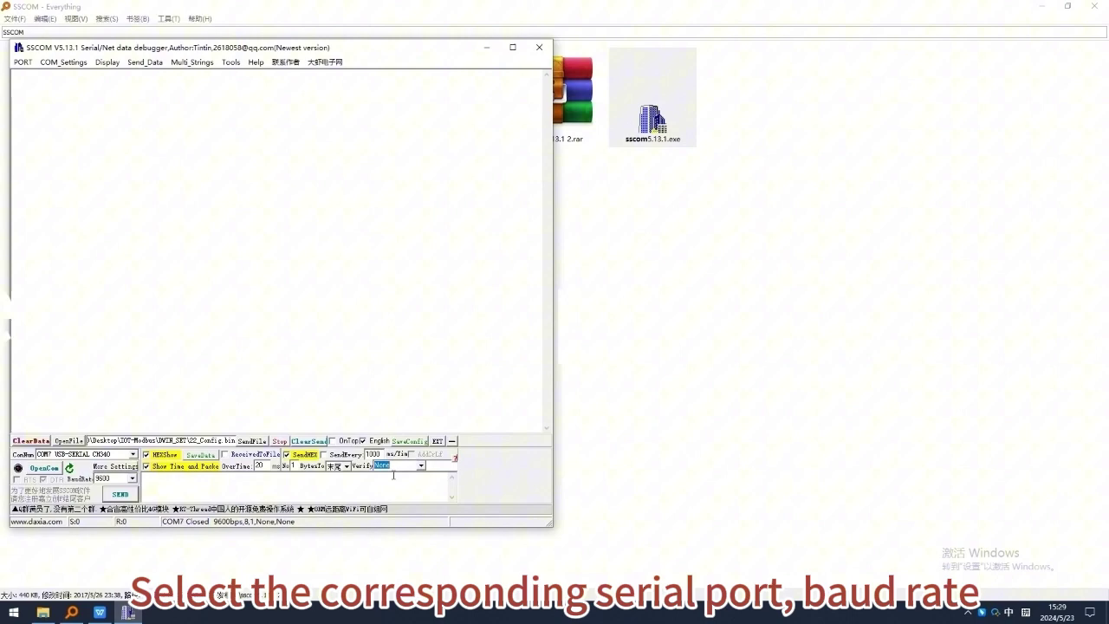
click(420, 465)
click(397, 486)
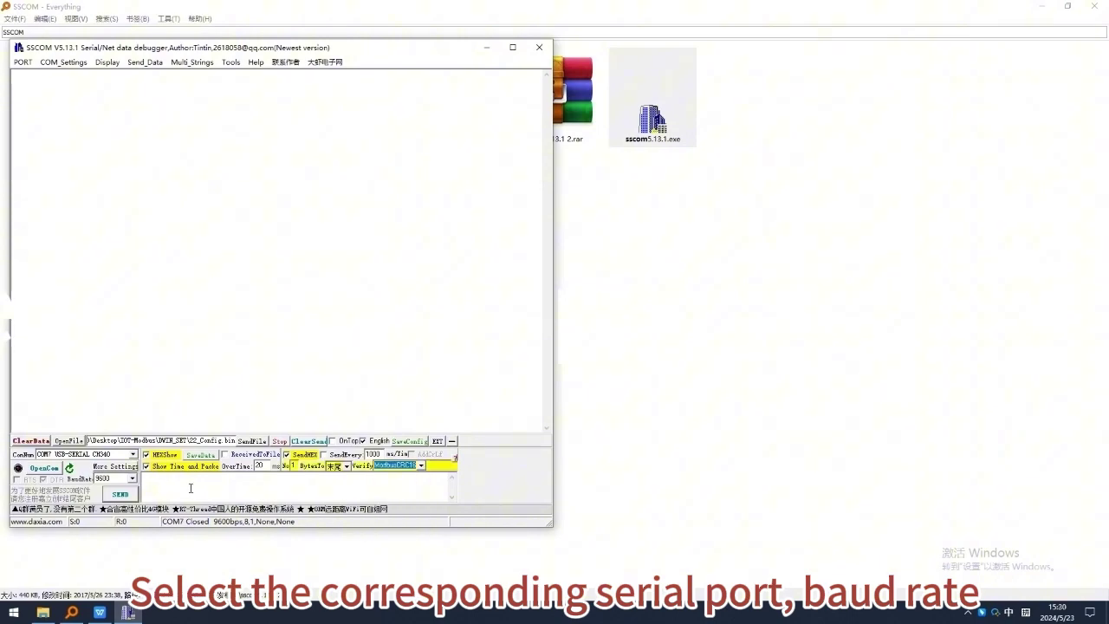
click(132, 478)
click(110, 520)
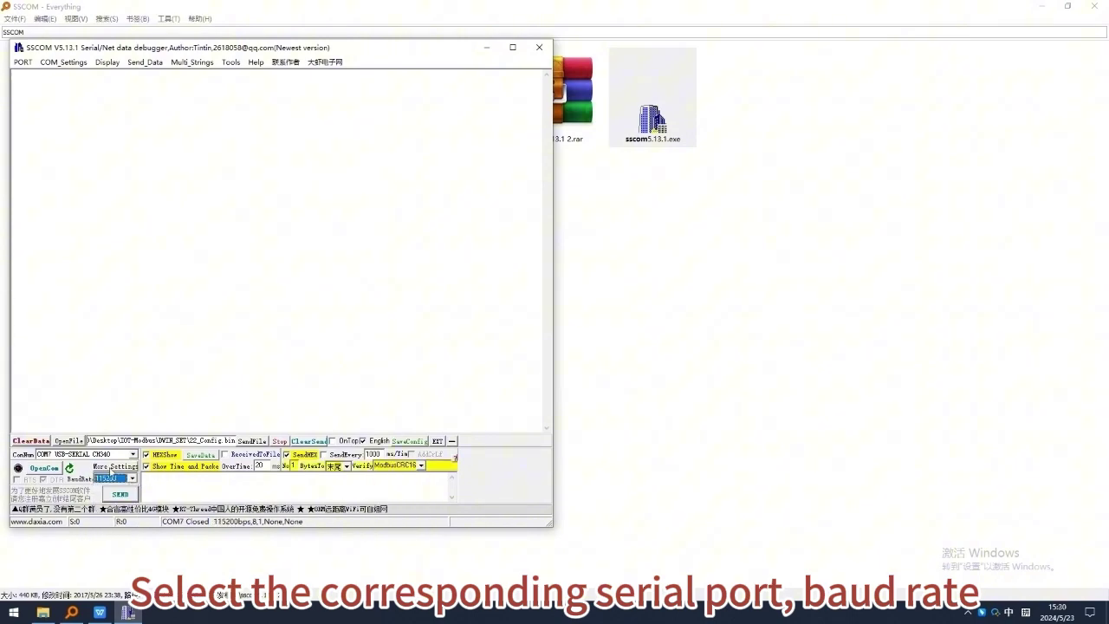
click(45, 468)
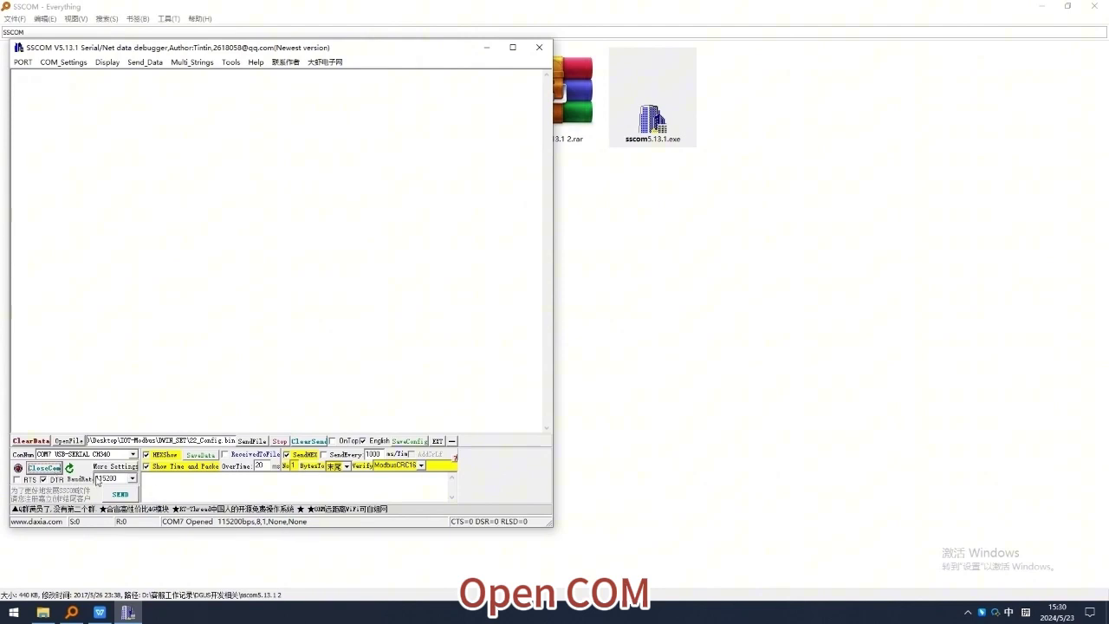
click(185, 491)
text(01)
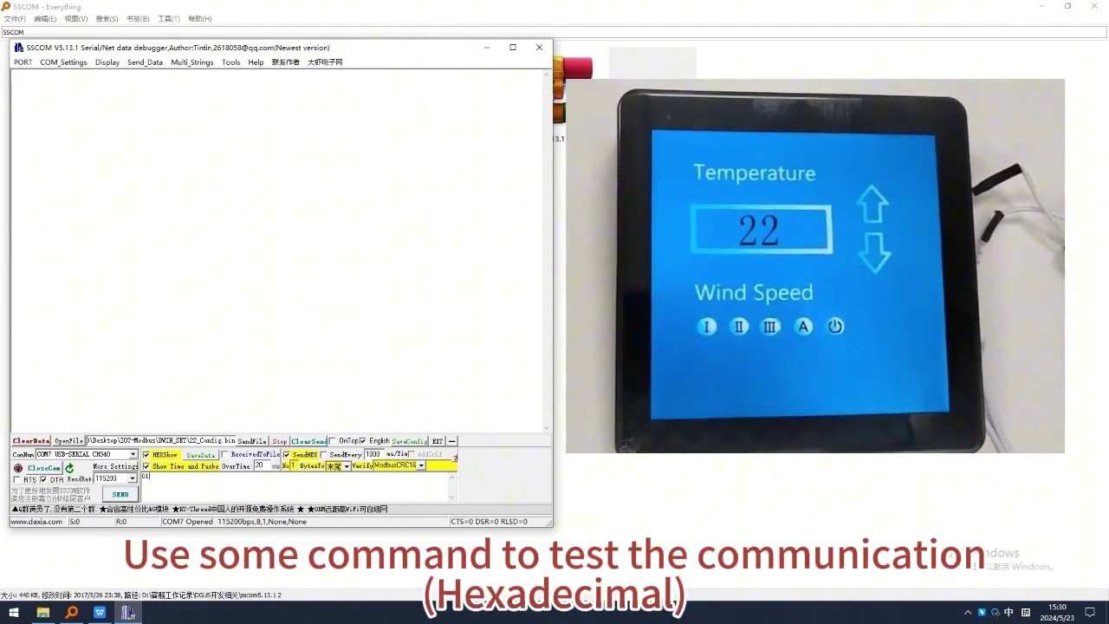
text( 0)
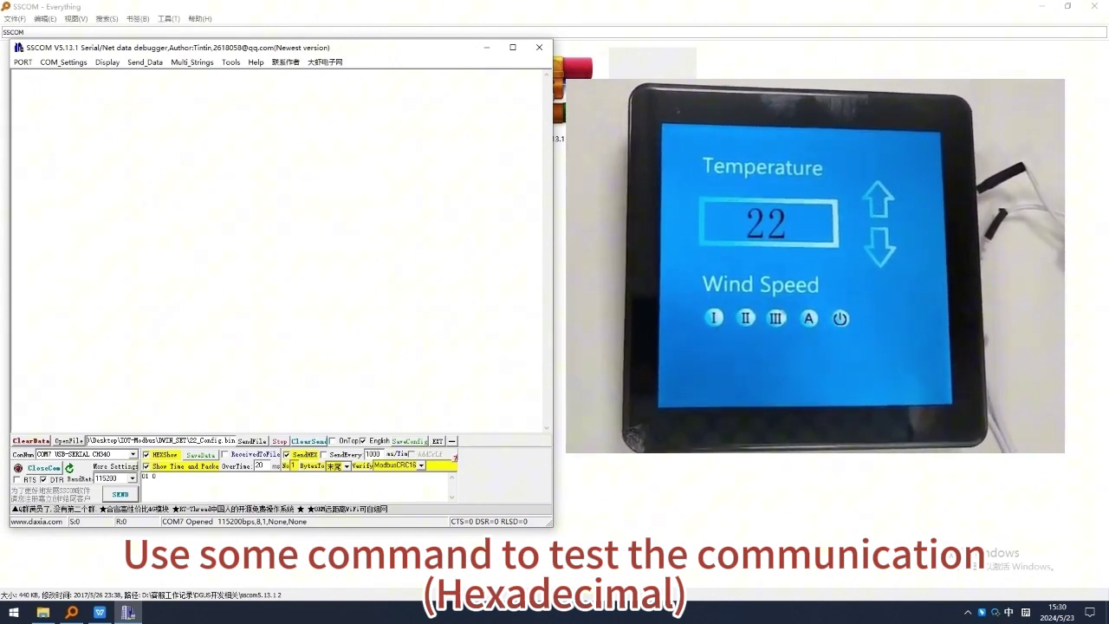
text(6 2)
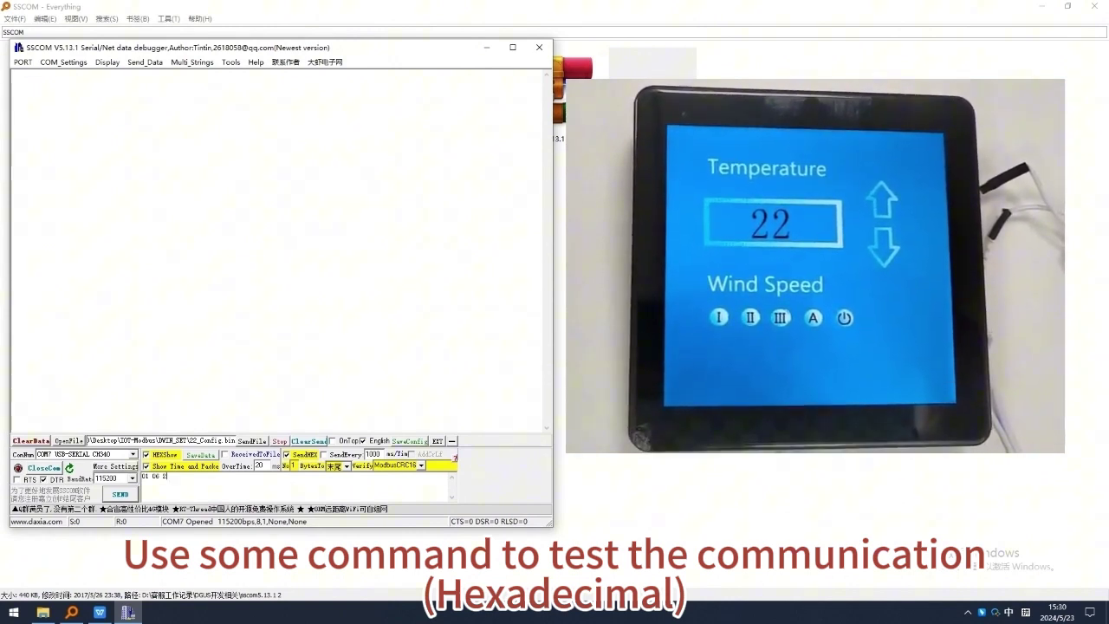
text(000 0012)
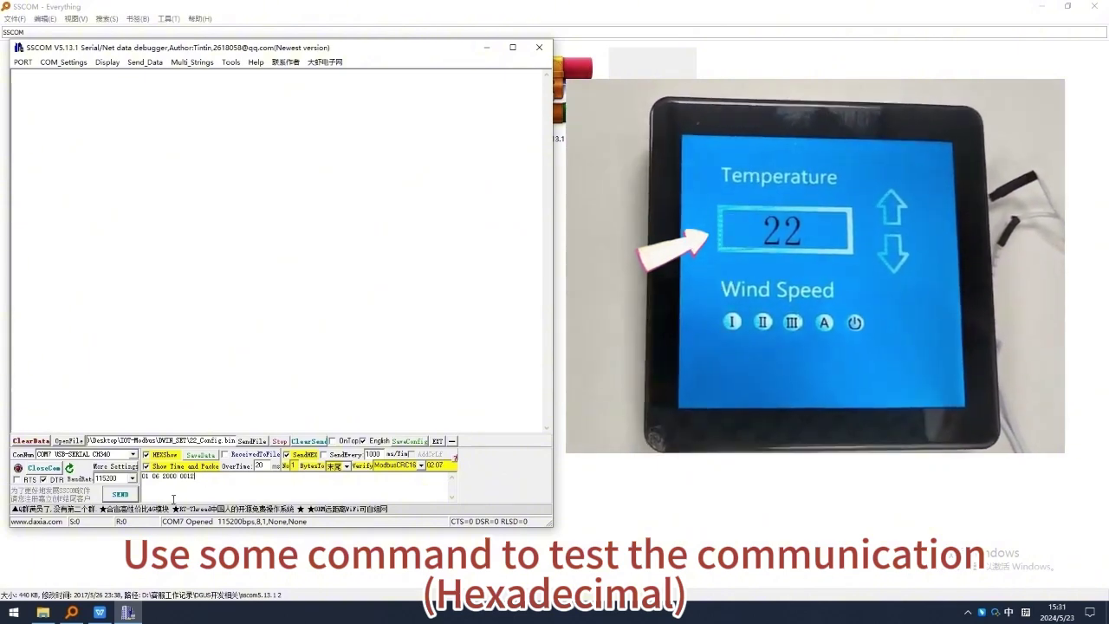
click(134, 495)
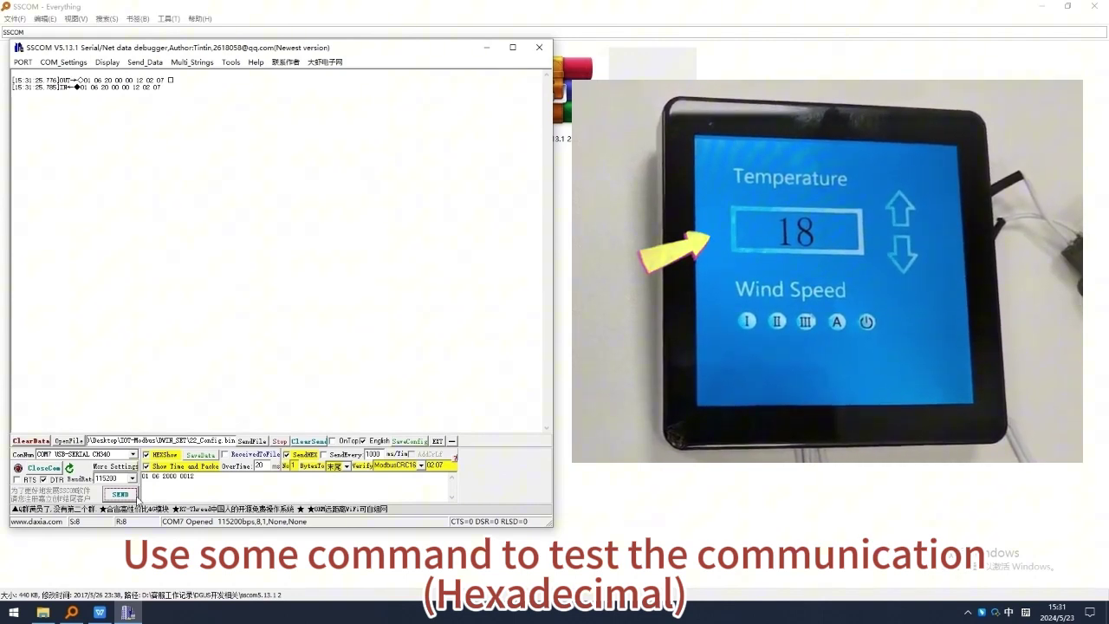
drag(187, 476, 203, 476)
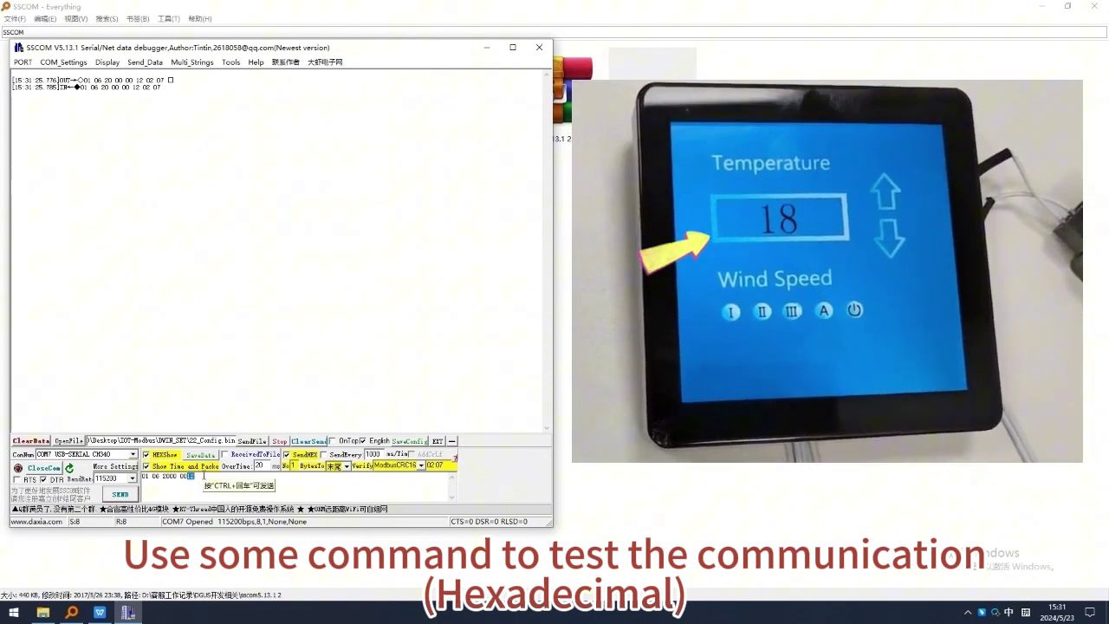
text(24)
click(121, 494)
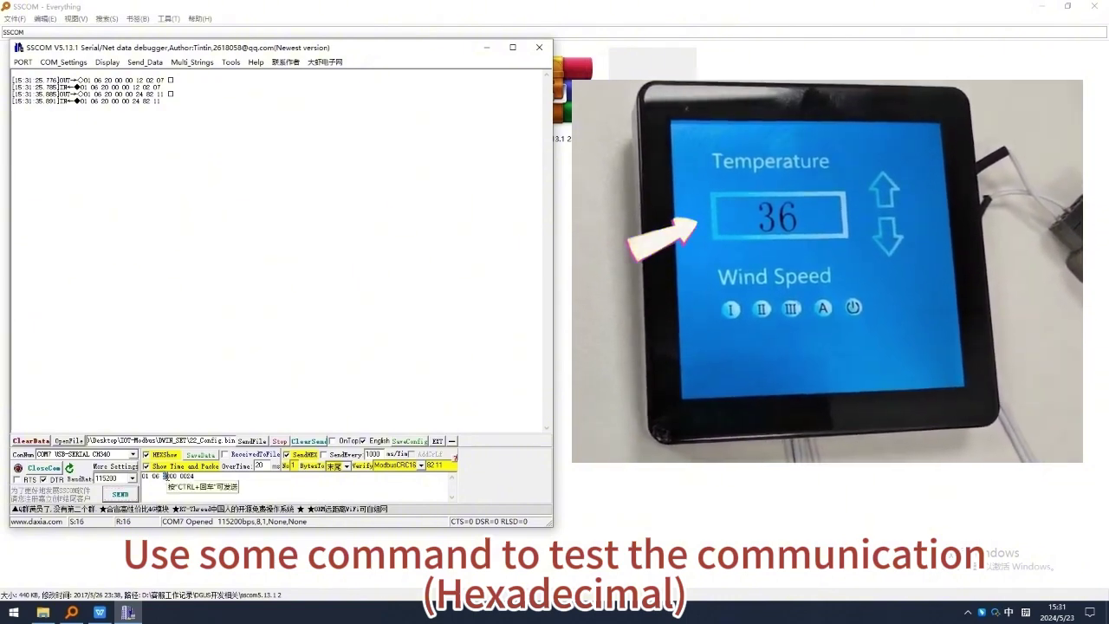
click(192, 476)
key(BackSpace)
key(BackSpace)
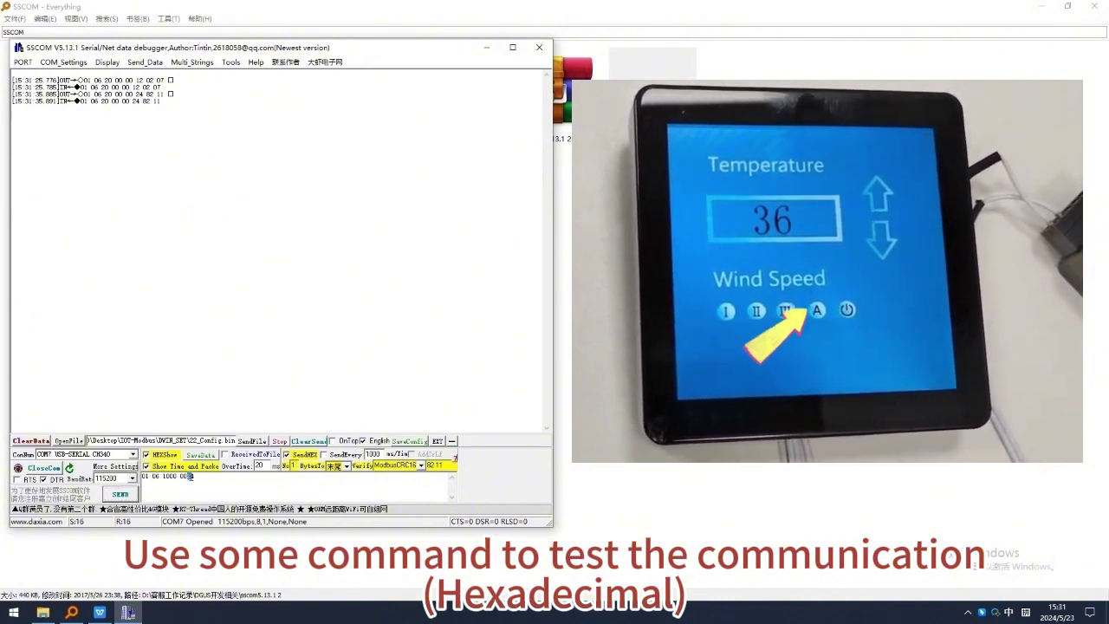
text(04)
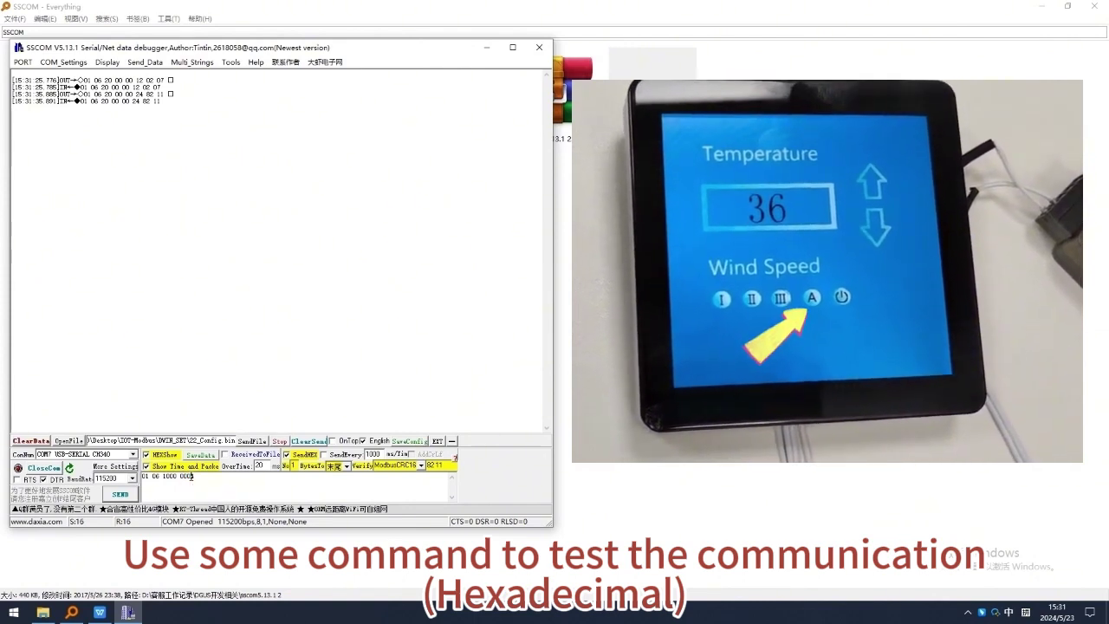
click(120, 494)
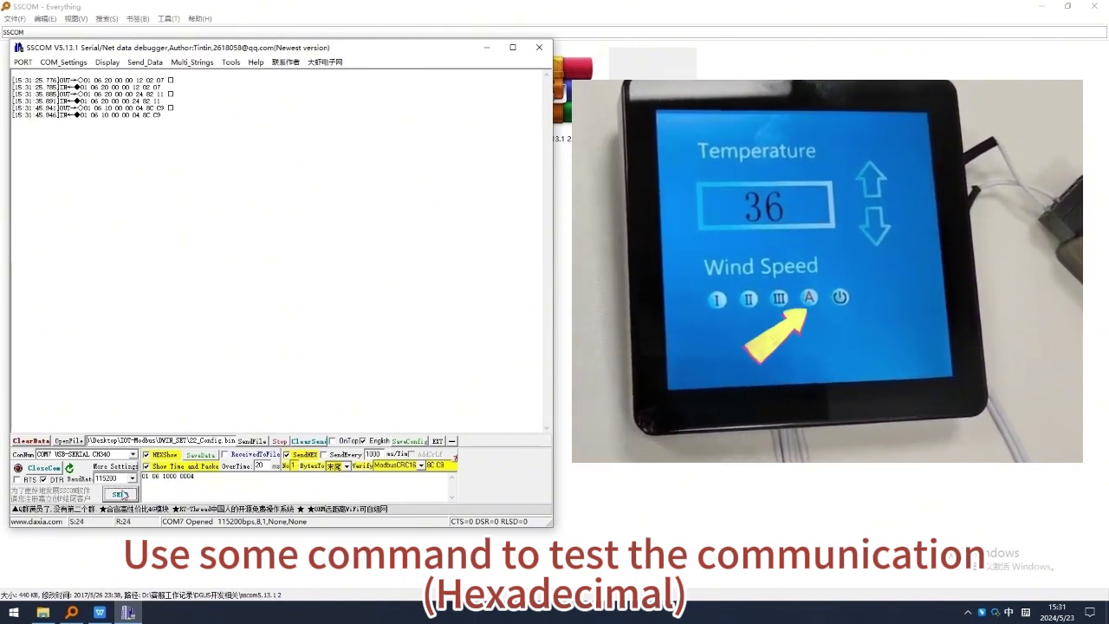
click(192, 476)
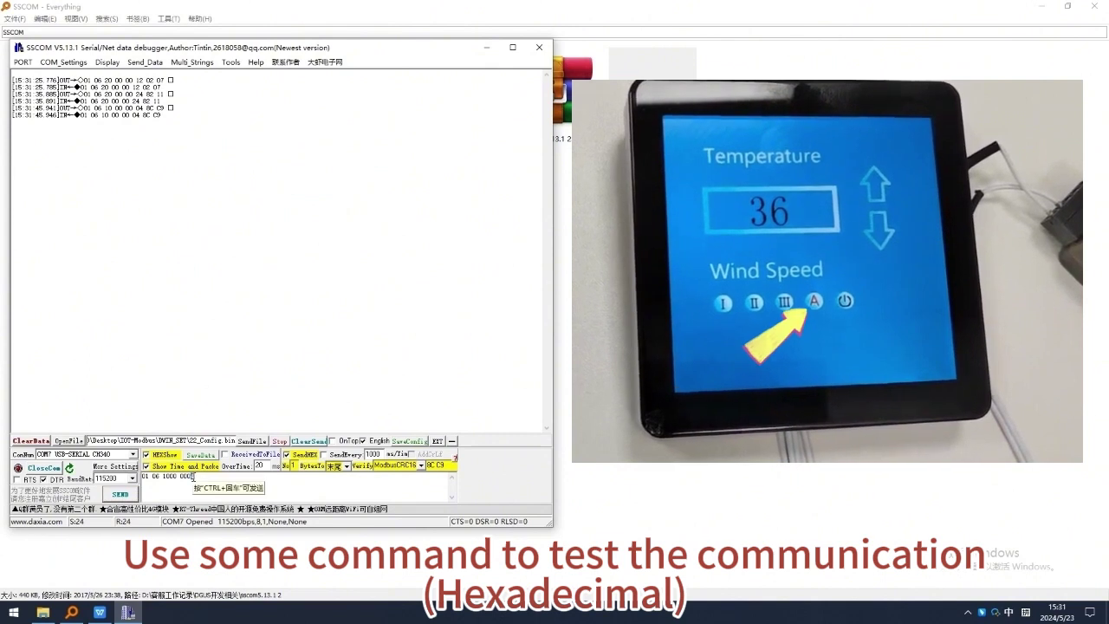
key(BackSpace)
text(1)
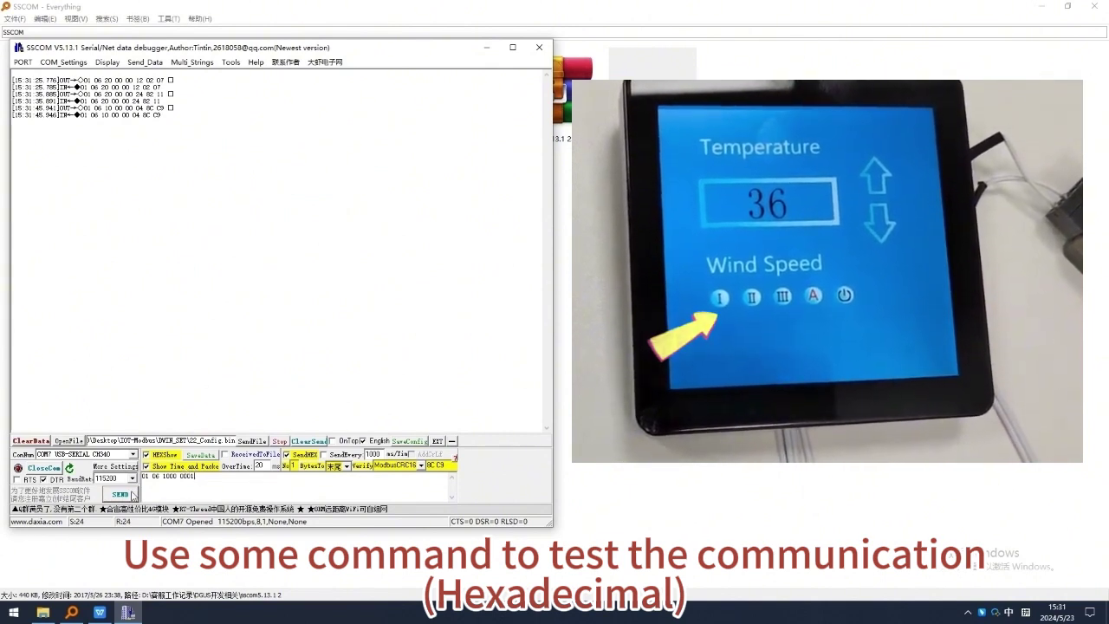
click(126, 496)
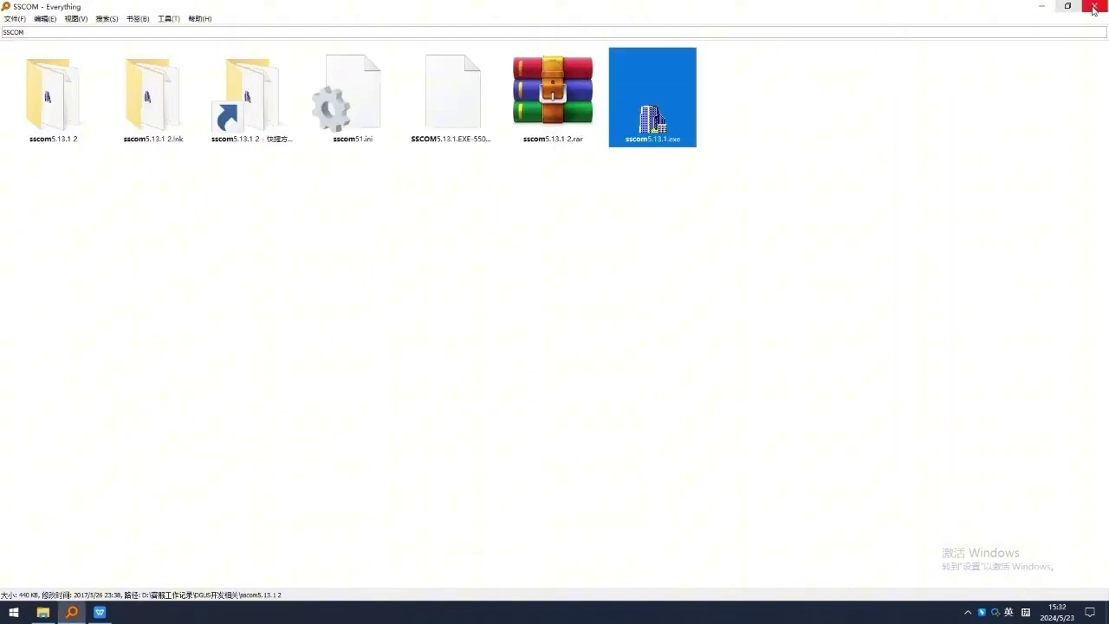
Step: Delete the Modbus slave OS file from the project's DWIN_SET folder
click(1093, 7)
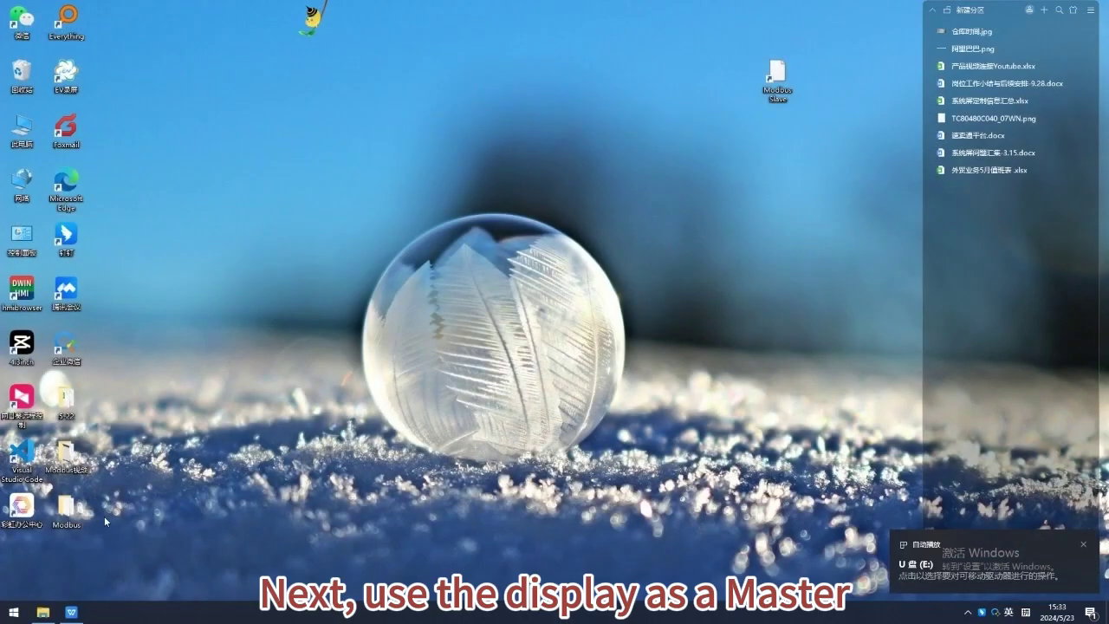
double_click(66, 510)
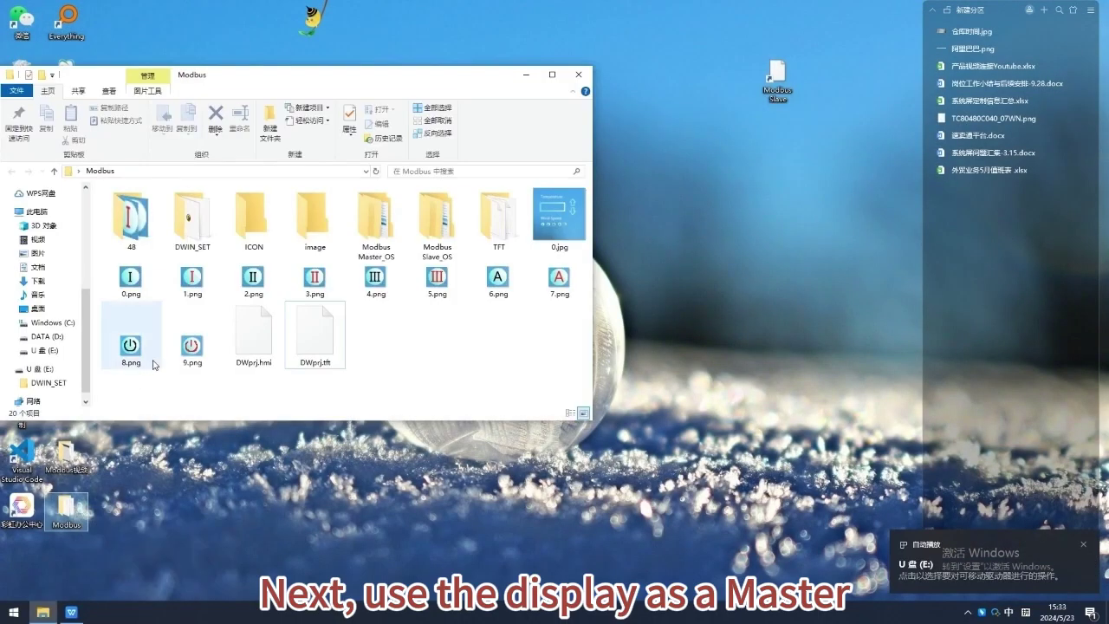
double_click(205, 227)
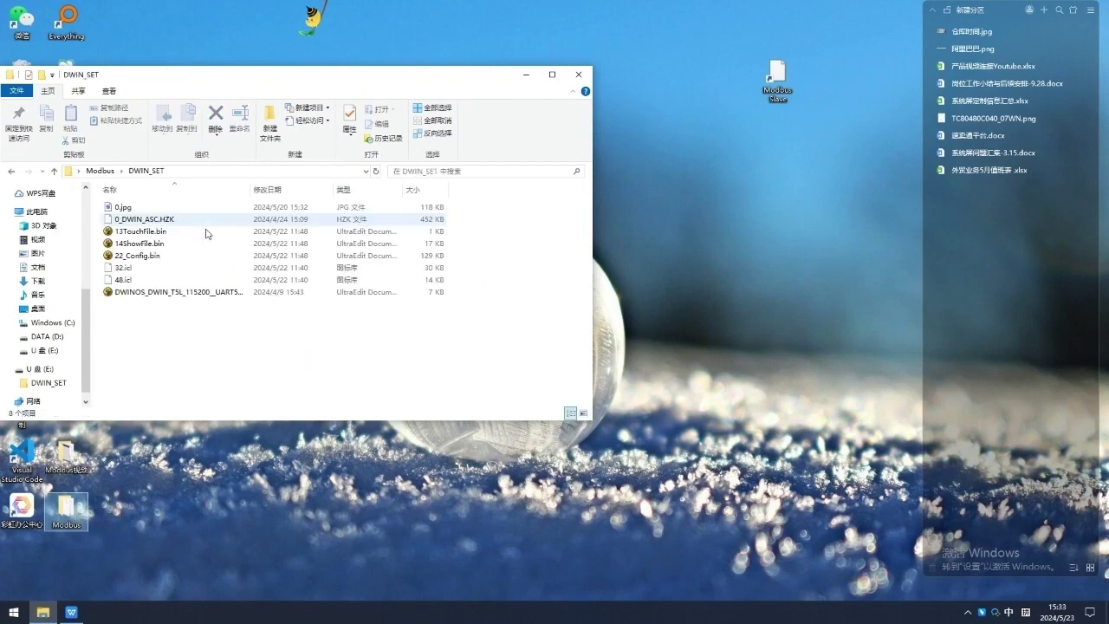
click(201, 296)
right_click(199, 293)
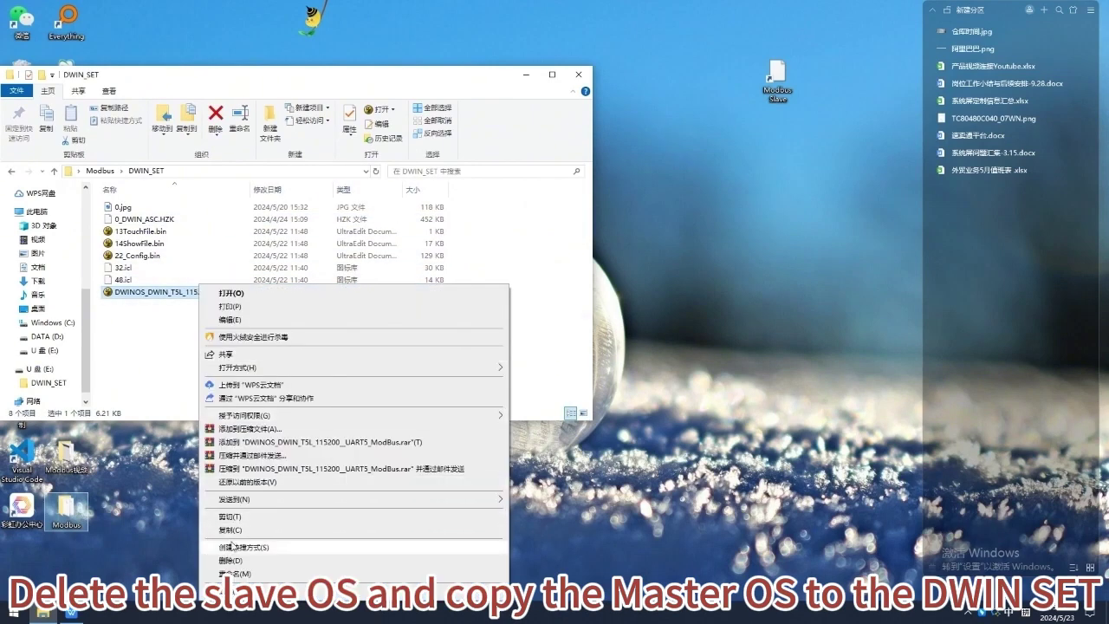
click(234, 556)
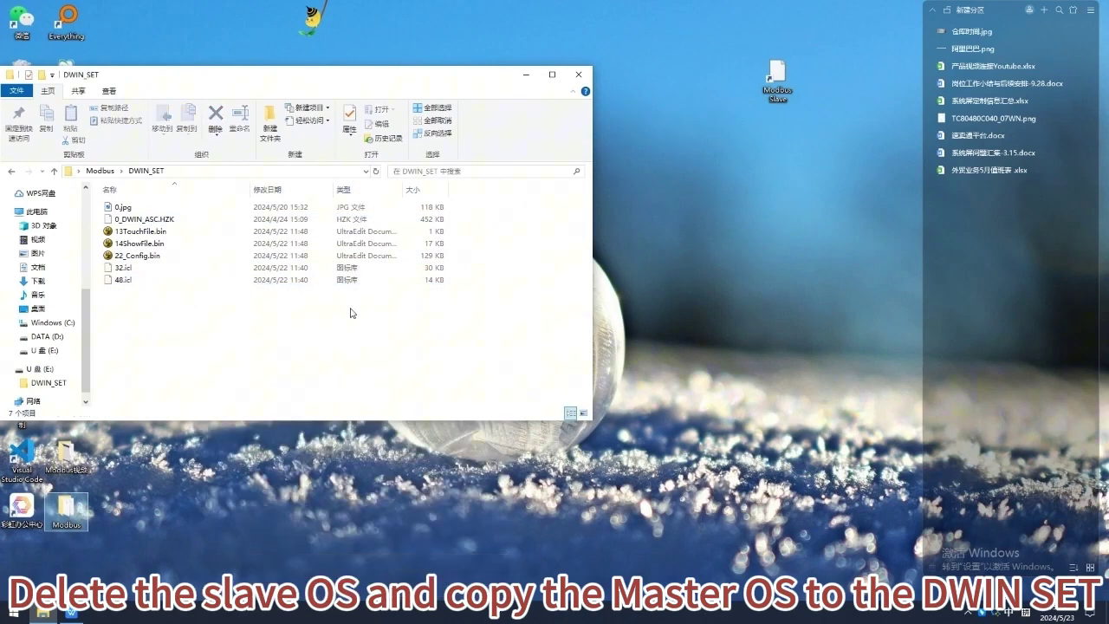
Step: Extract the 115200 UART5 master archive and paste its DWINOS bin into DWIN_SET
click(101, 172)
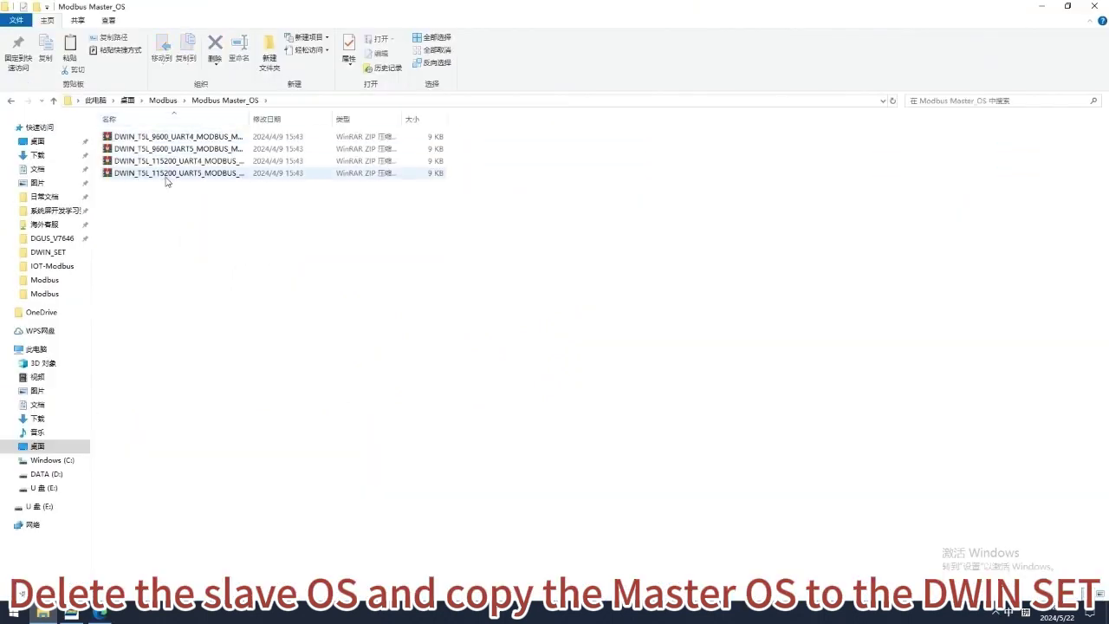
right_click(167, 180)
click(235, 230)
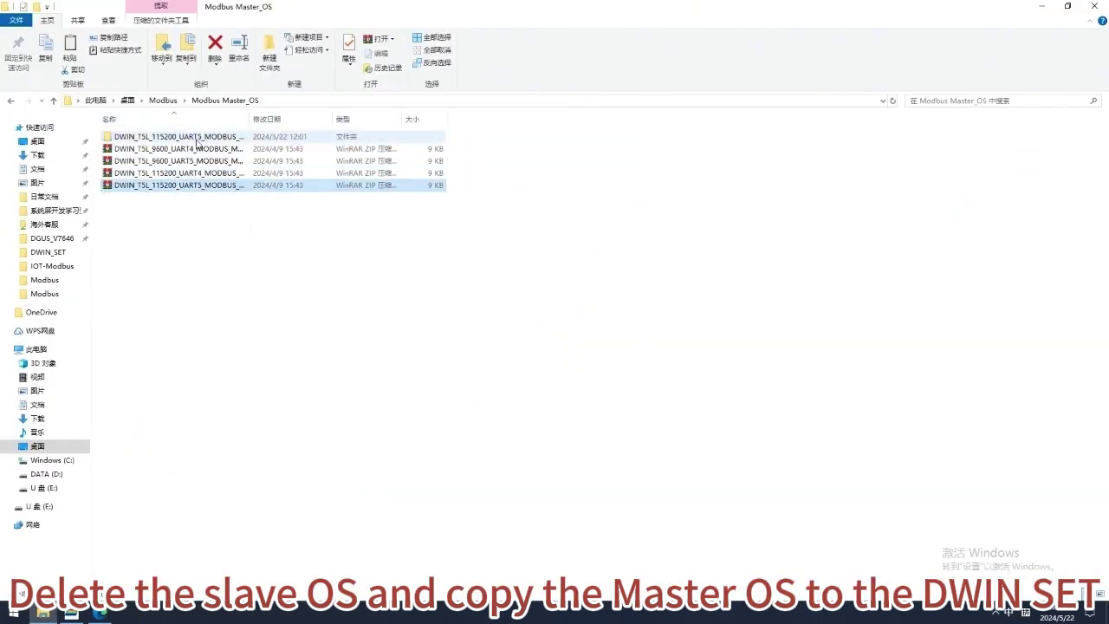
double_click(196, 139)
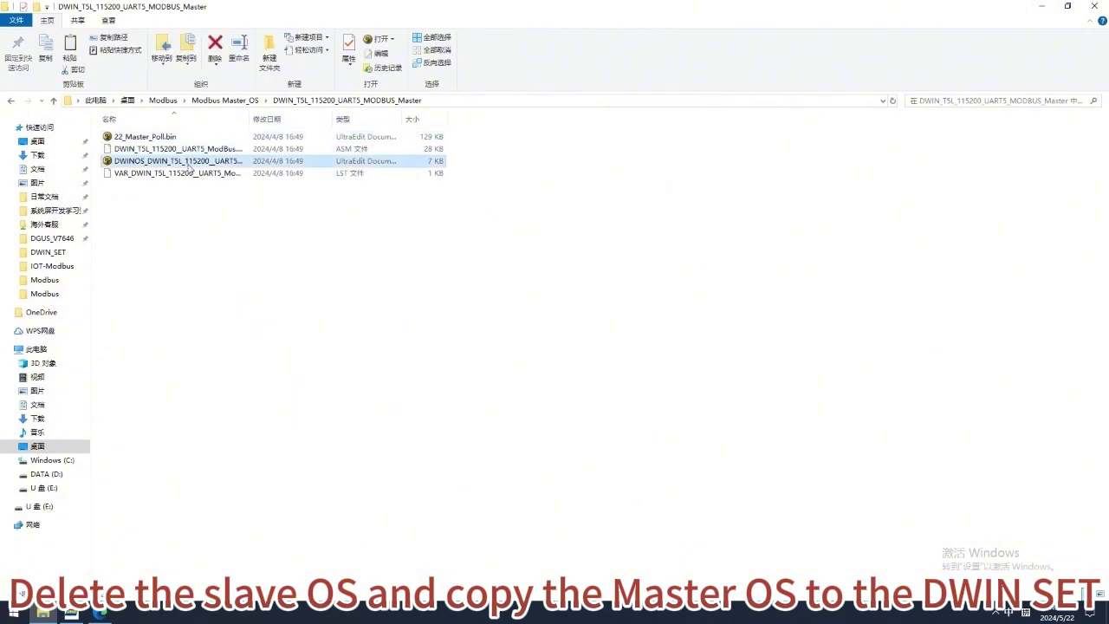
right_click(189, 164)
click(260, 441)
click(240, 102)
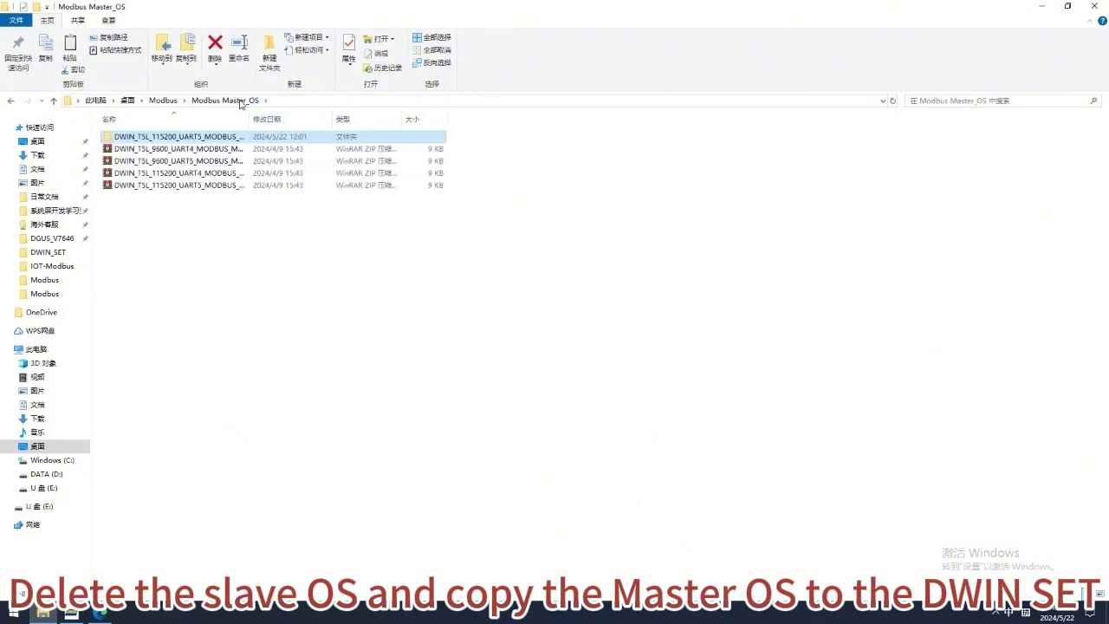
click(163, 100)
double_click(193, 148)
key(ctrl+v)
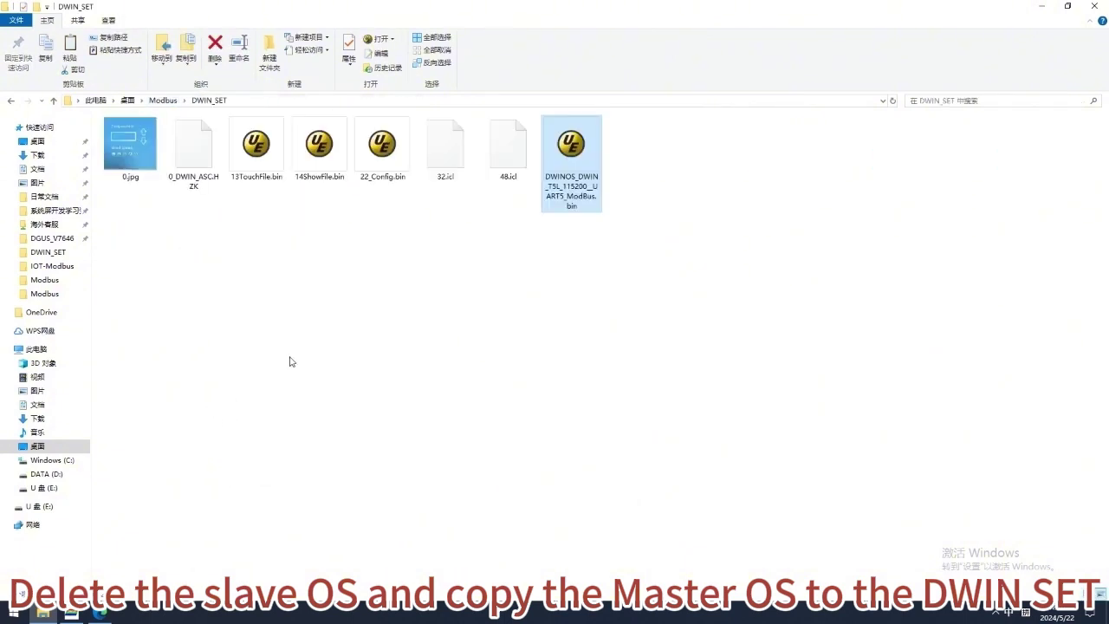
click(384, 157)
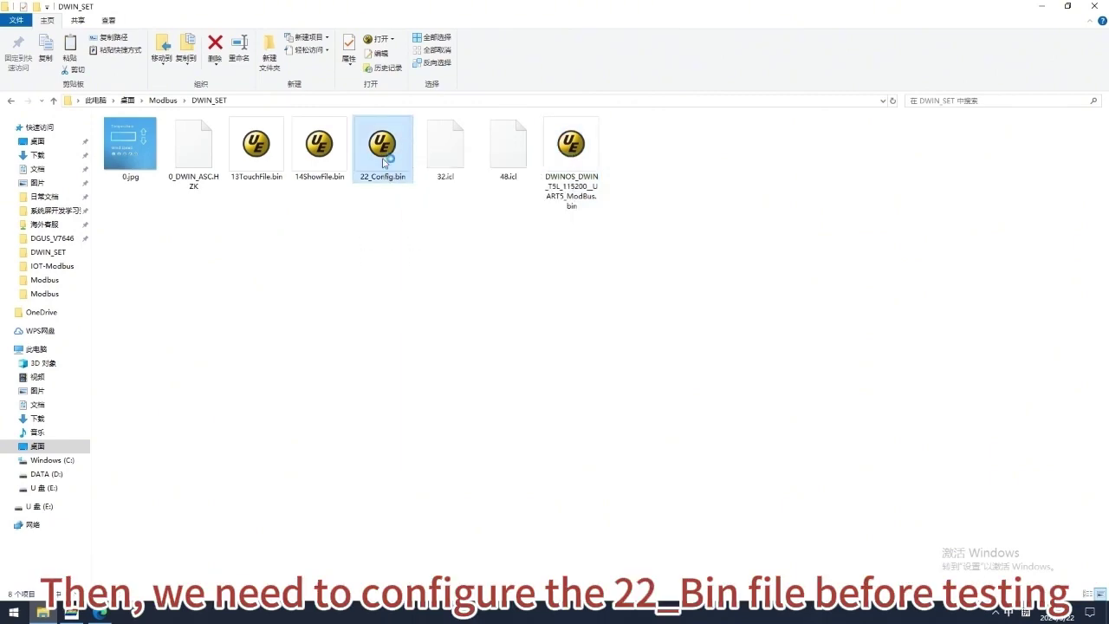
Step: Open 22_Config.bin in UltraEdit and jump to hex offset 0x1C000
double_click(383, 162)
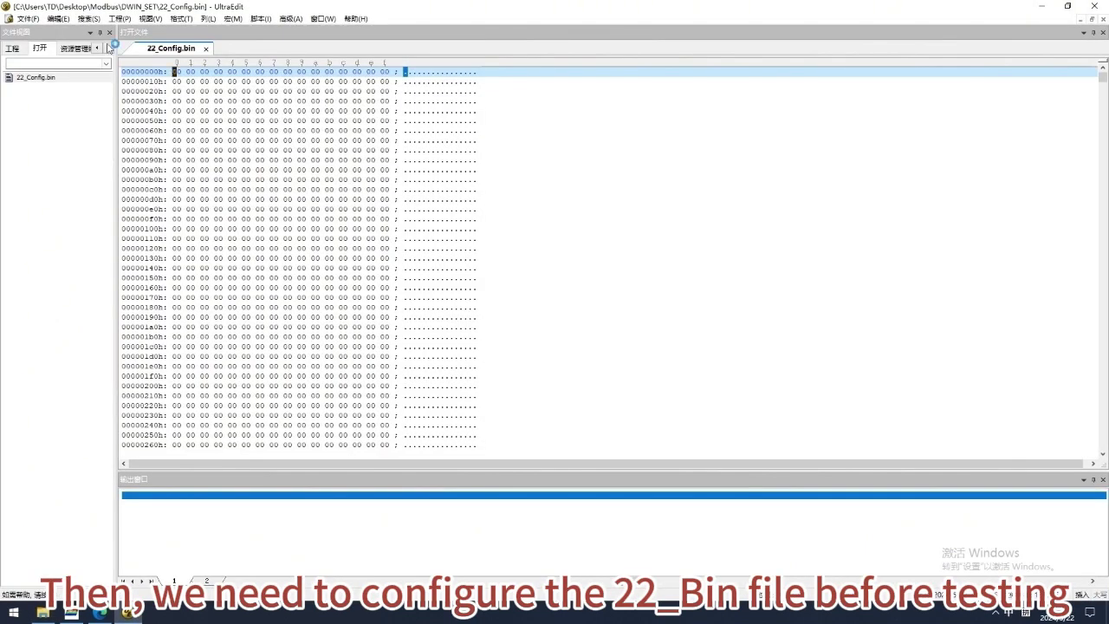
click(88, 18)
click(121, 136)
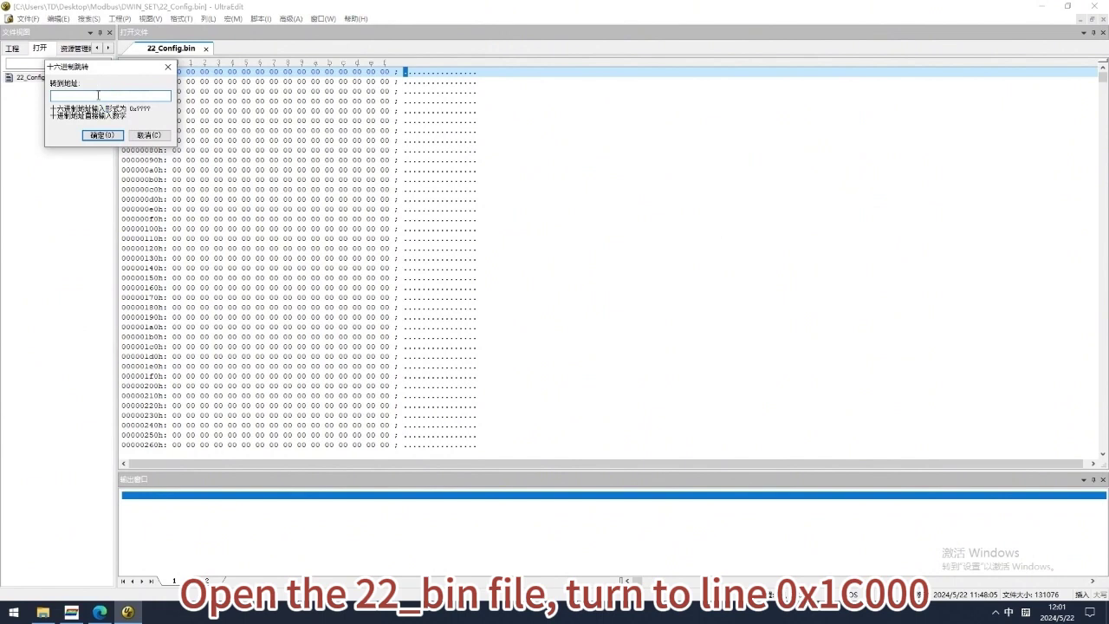
text(0x1C000)
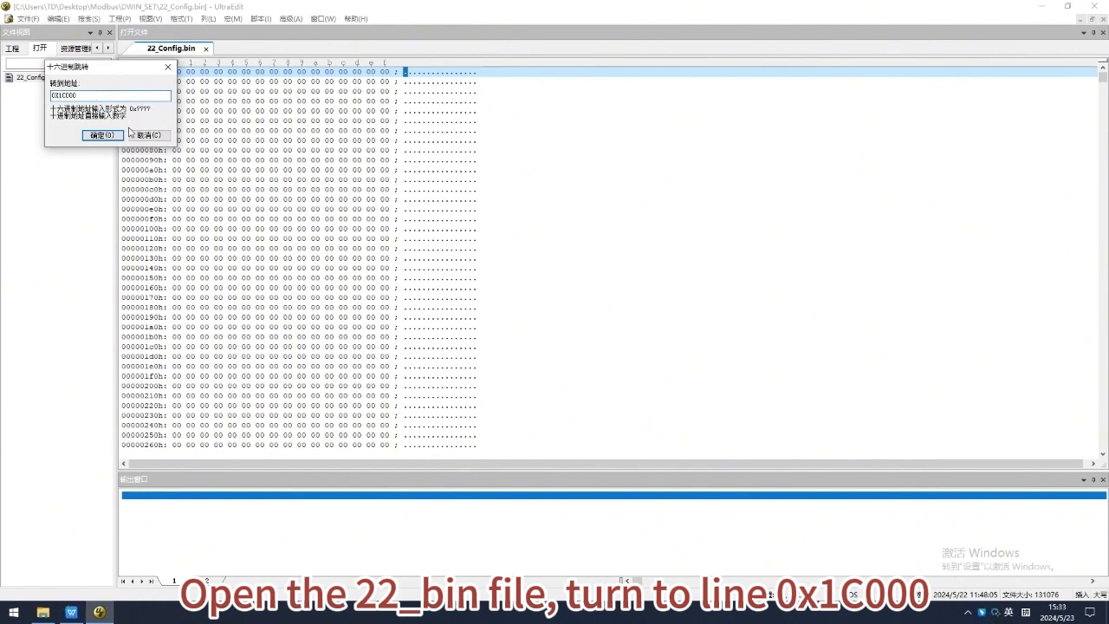
click(101, 136)
scroll(154, 123, up, 2)
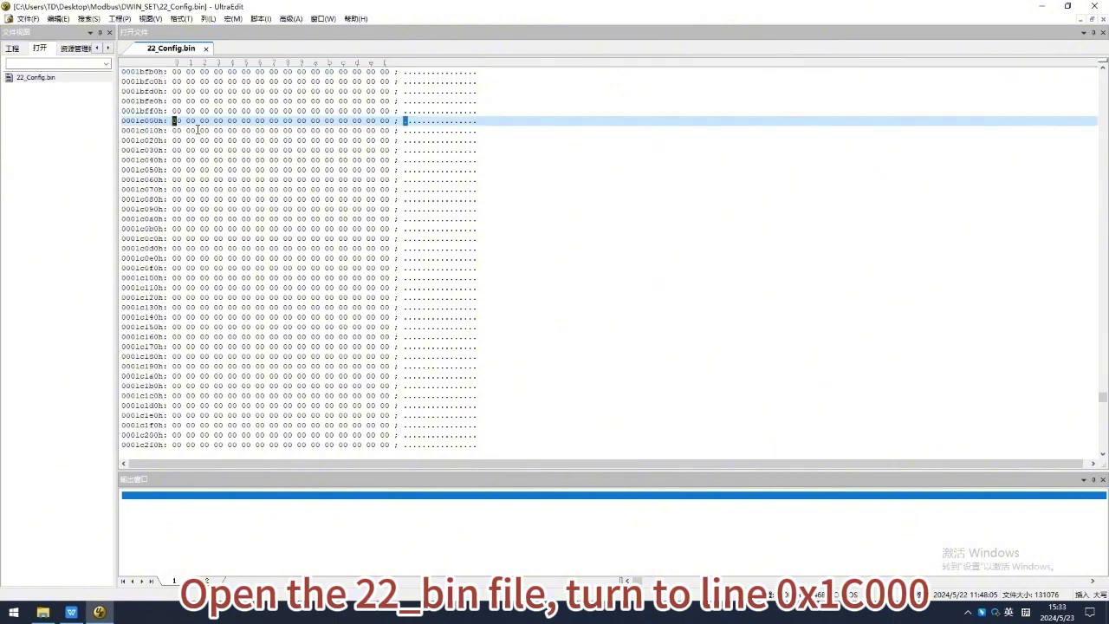
scroll(197, 129, up, 2)
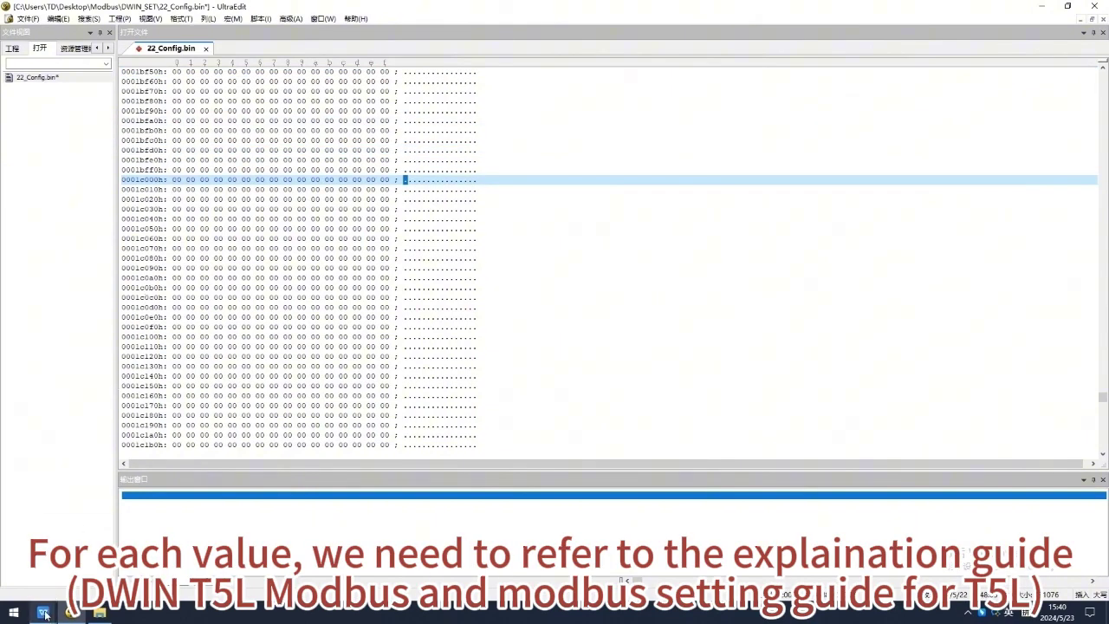
Step: Read the guide's configuration format and its D0 = 0x5A definition
click(187, 531)
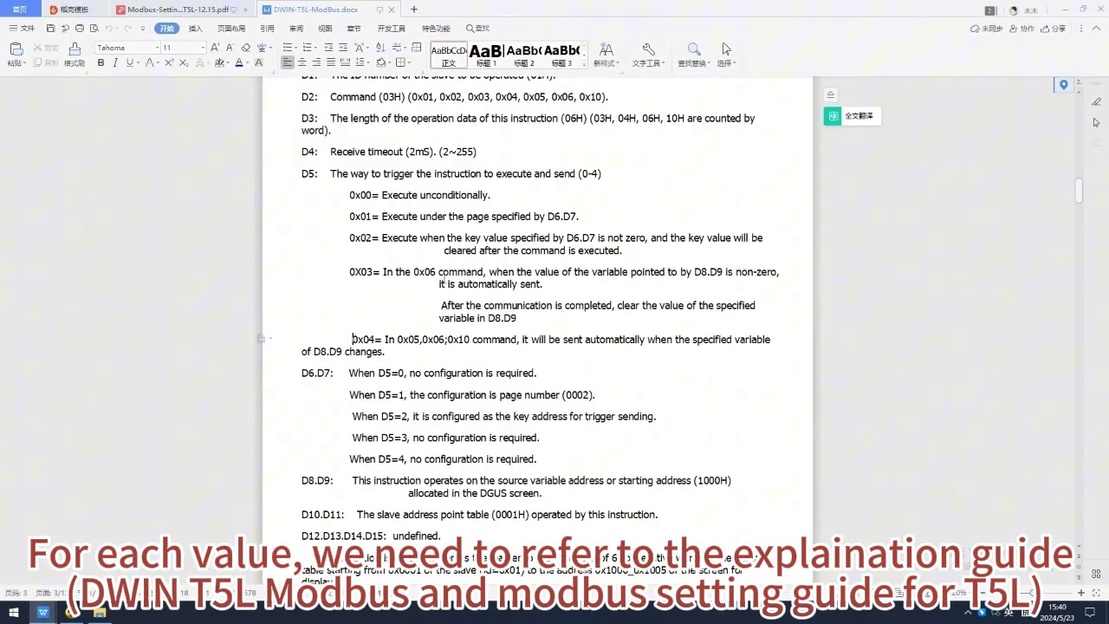
scroll(460, 248, up, 1)
scroll(460, 248, up, 2)
scroll(461, 248, down, 4)
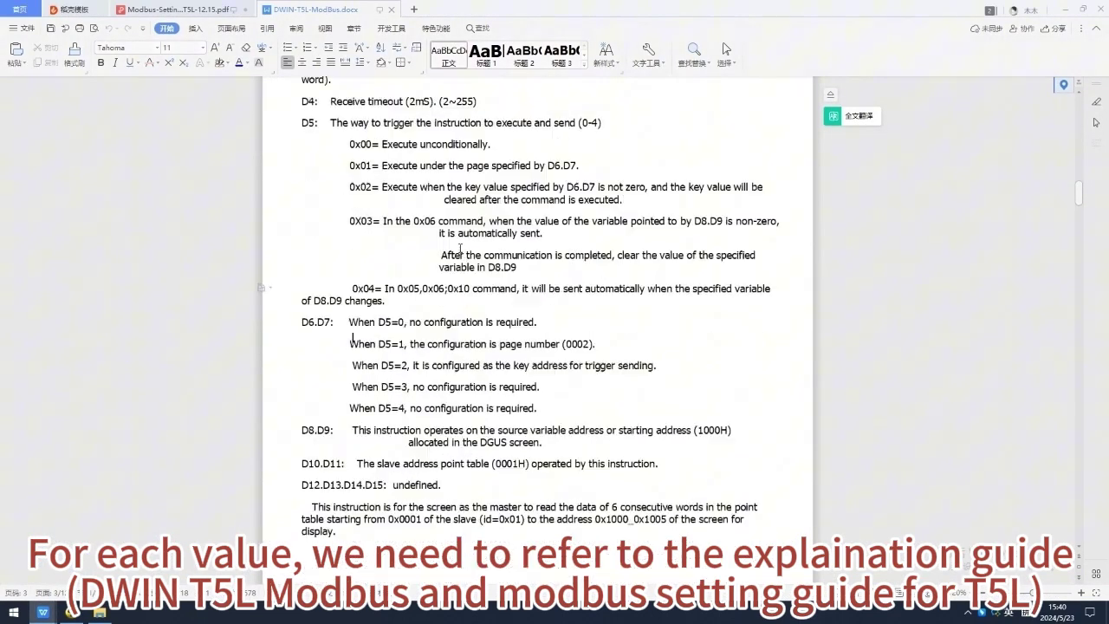
scroll(461, 248, down, 4)
scroll(460, 249, up, 5)
scroll(461, 248, up, 1)
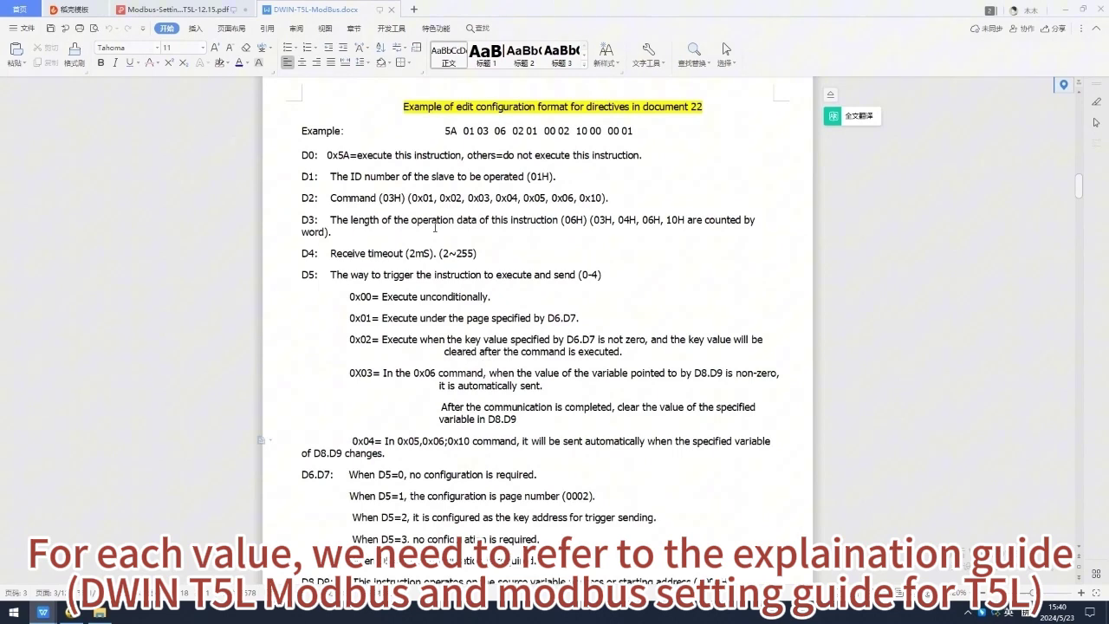
drag(401, 106, 704, 105)
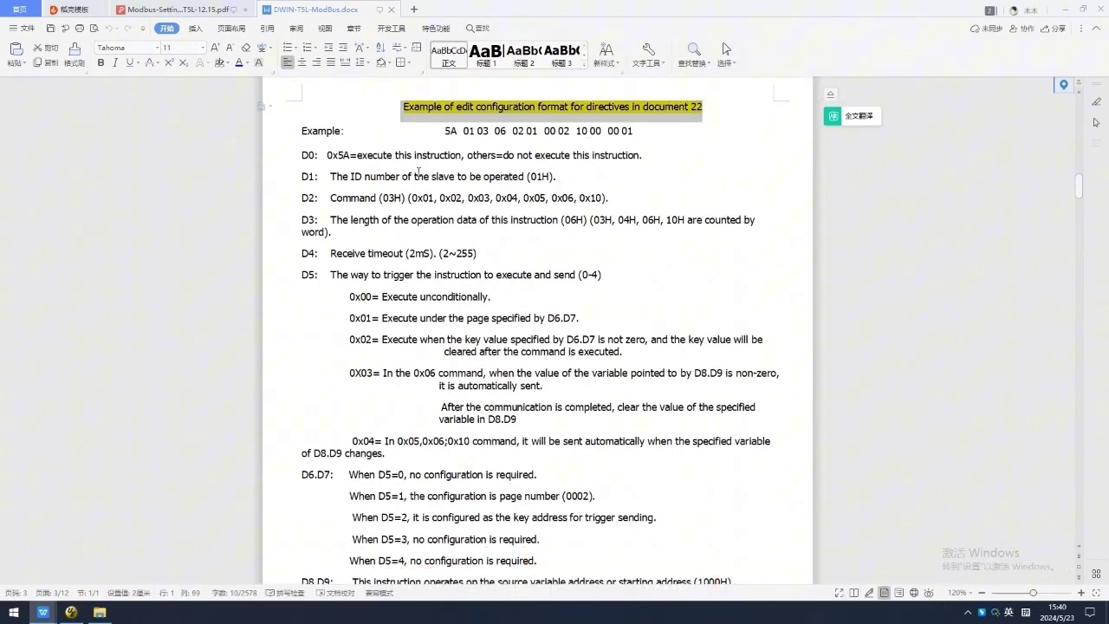
click(391, 131)
scroll(313, 165, down, 1)
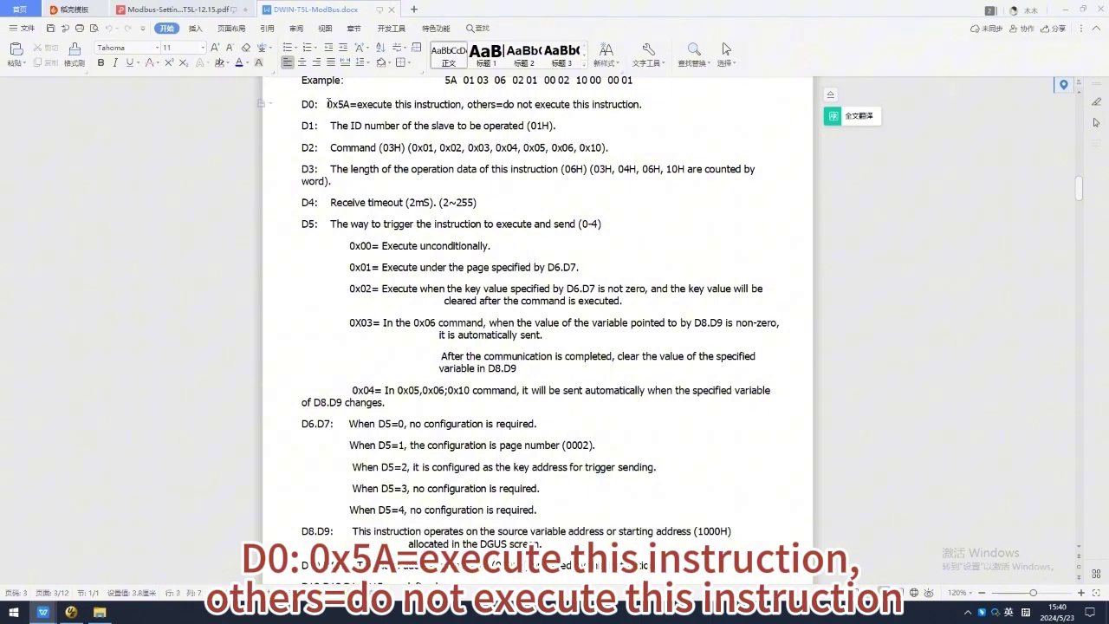
drag(327, 104, 646, 112)
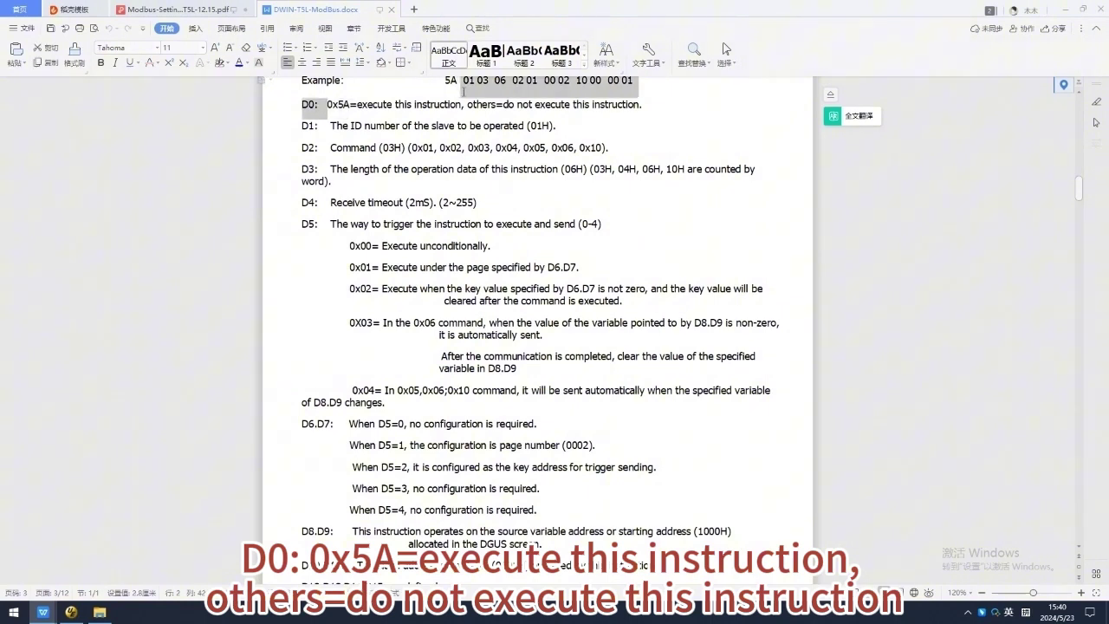
click(647, 112)
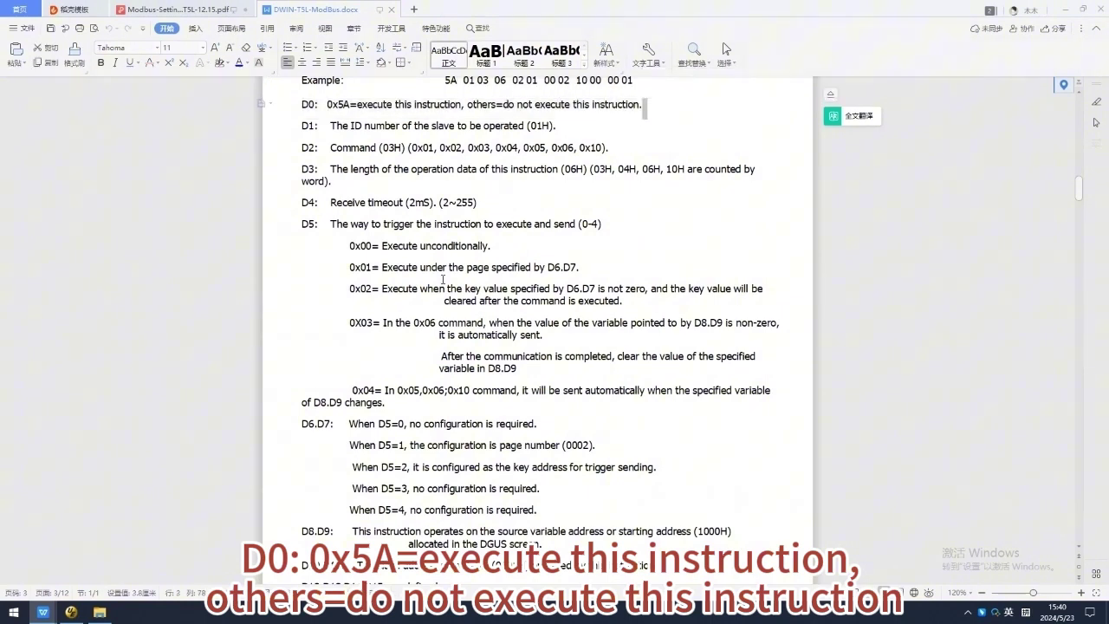
Step: Enter bytes 5A 01 at 0x1C000 per the D1 slave ID definition, then consult D2
click(80, 615)
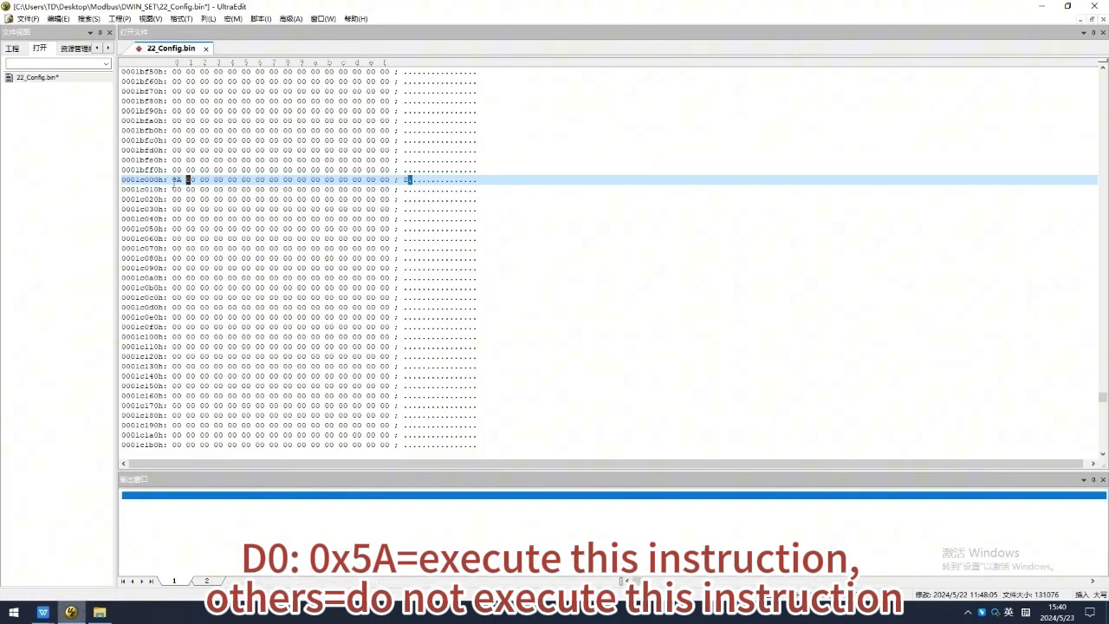
click(43, 612)
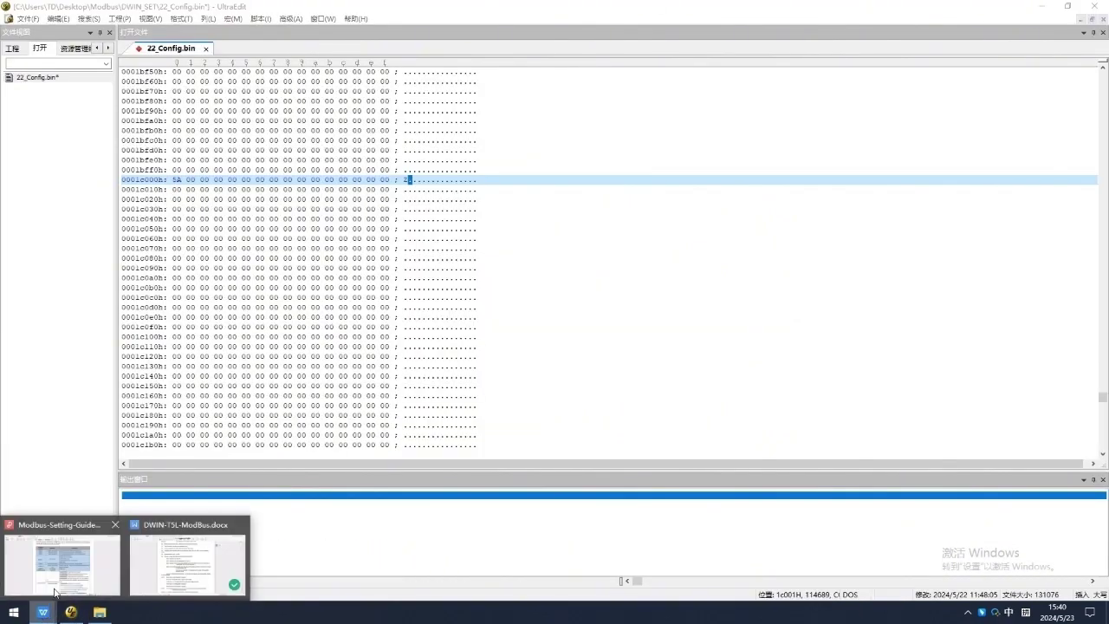
click(152, 572)
drag(330, 125, 552, 125)
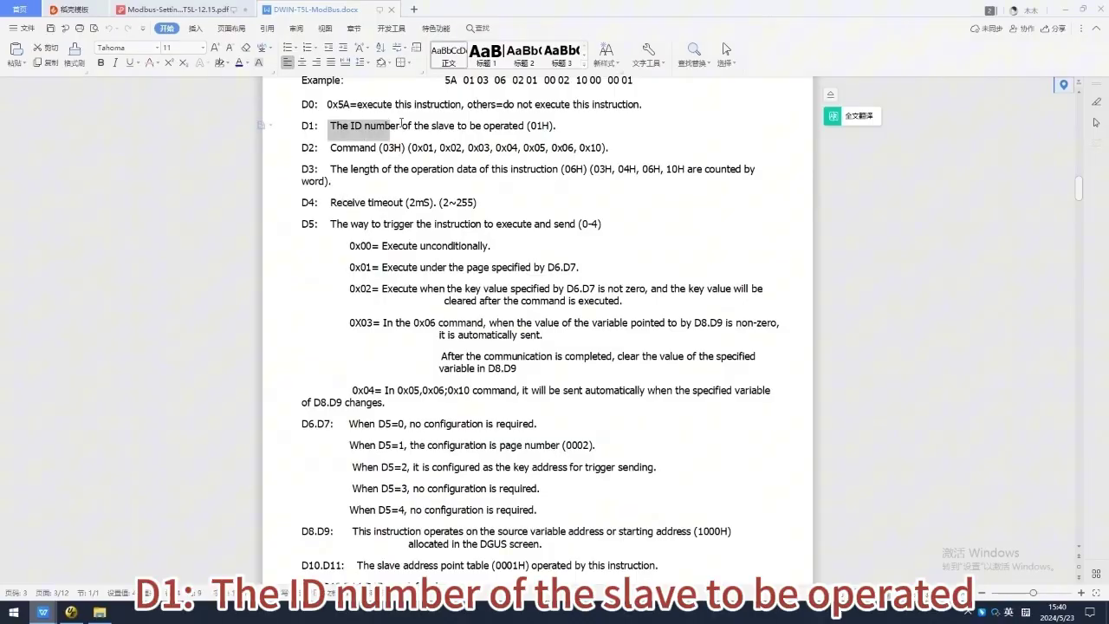
click(71, 612)
text(1)
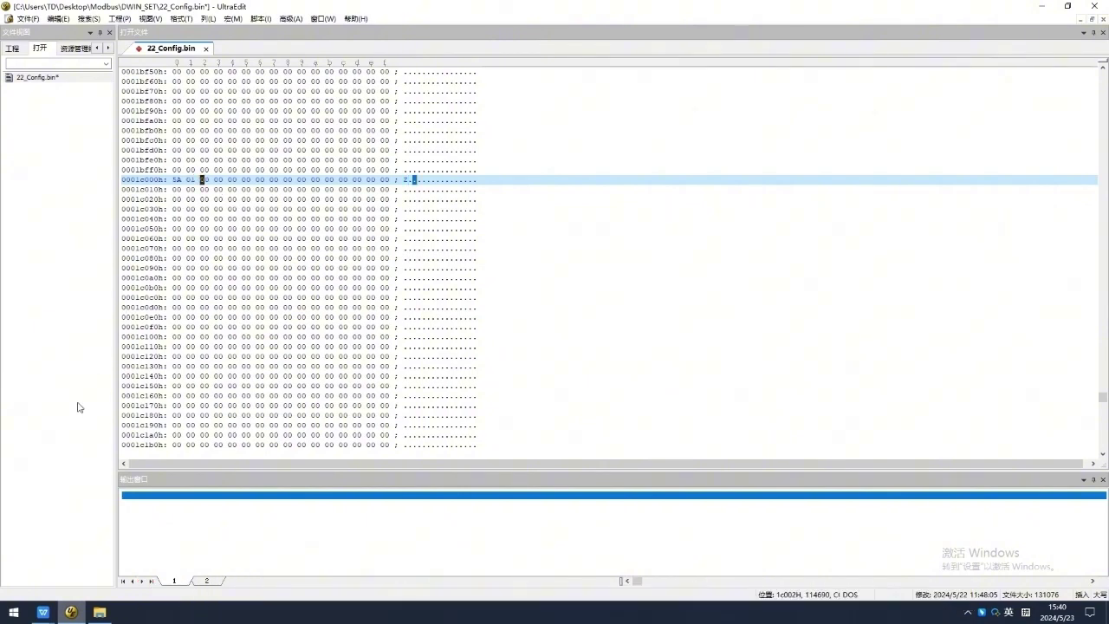
mouse_move(42, 612)
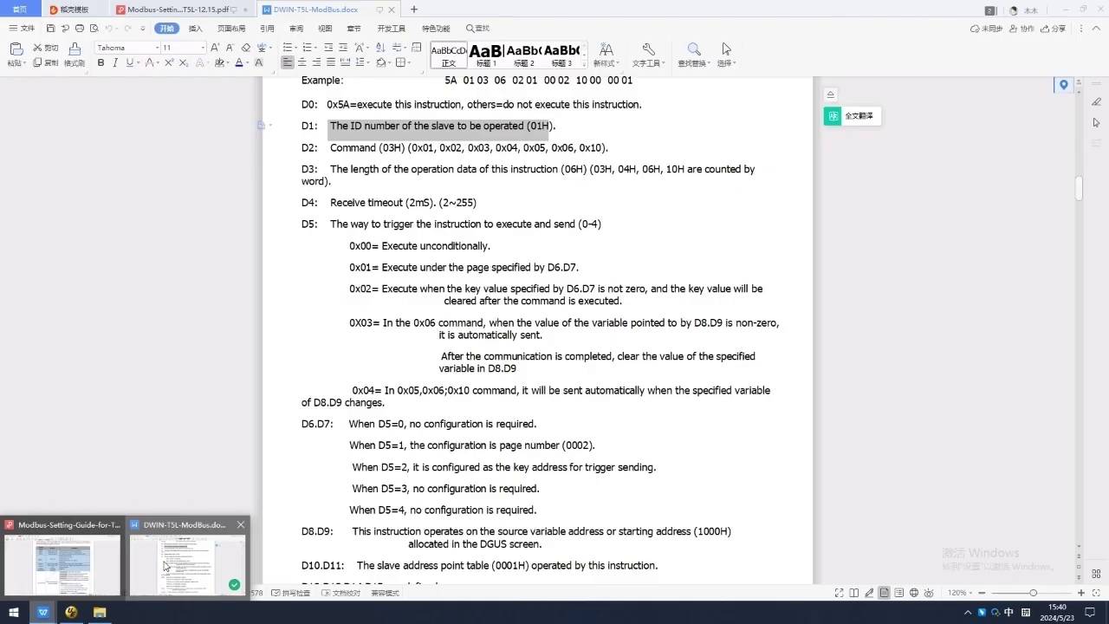
click(164, 566)
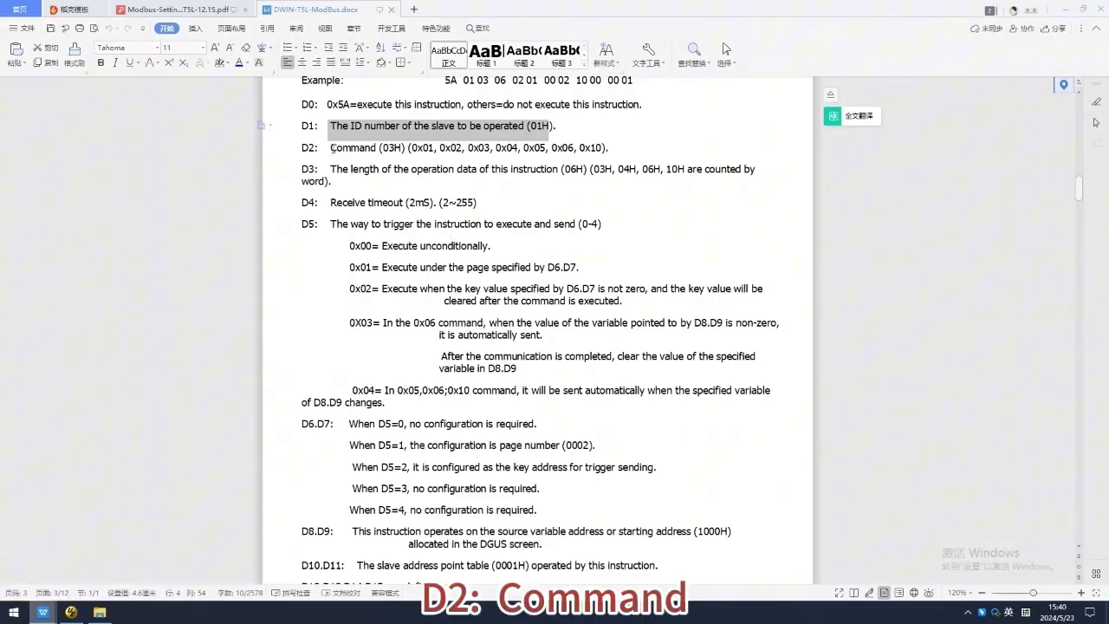
drag(330, 148, 614, 149)
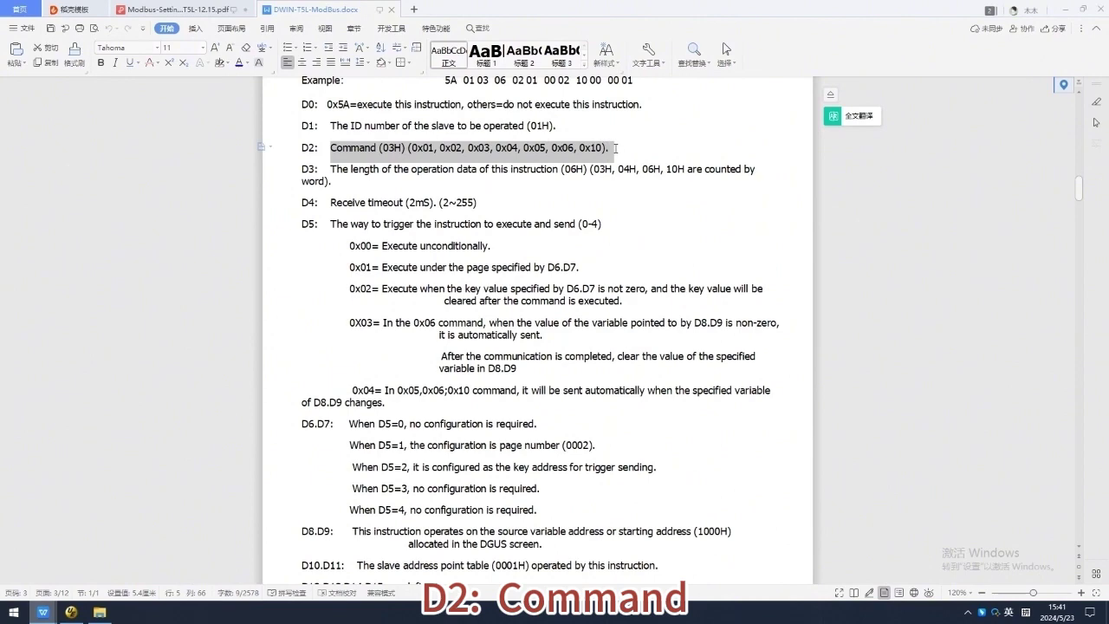
mouse_move(43, 612)
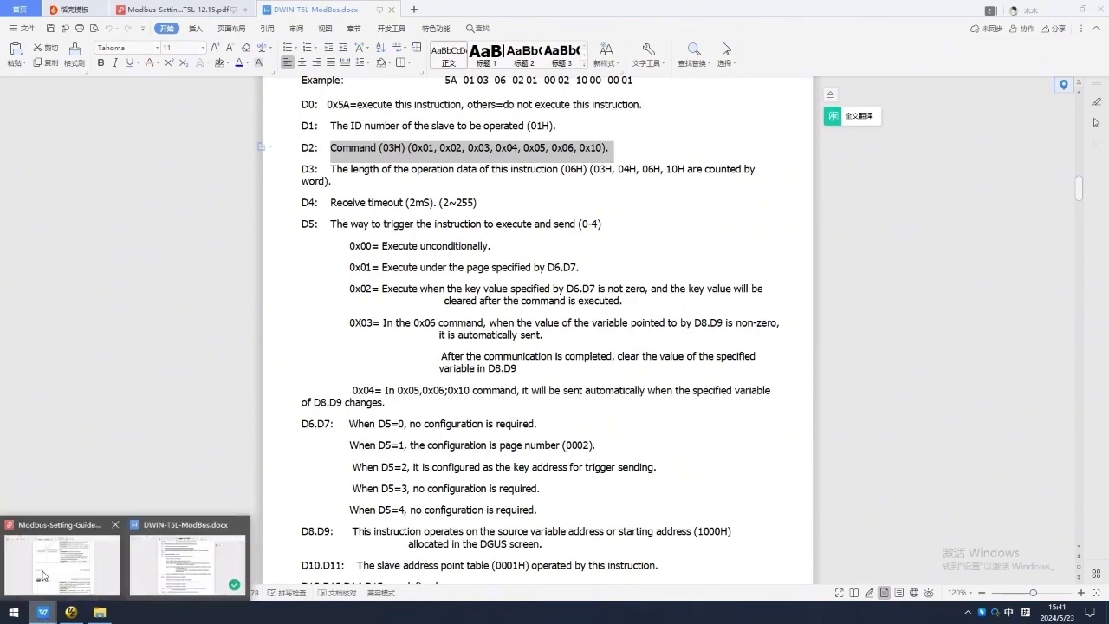
Step: Highlight function codes 0x03, 0x06 and 0x10 in red in the Modbus-Setting guide
click(48, 572)
scroll(529, 228, down, 5)
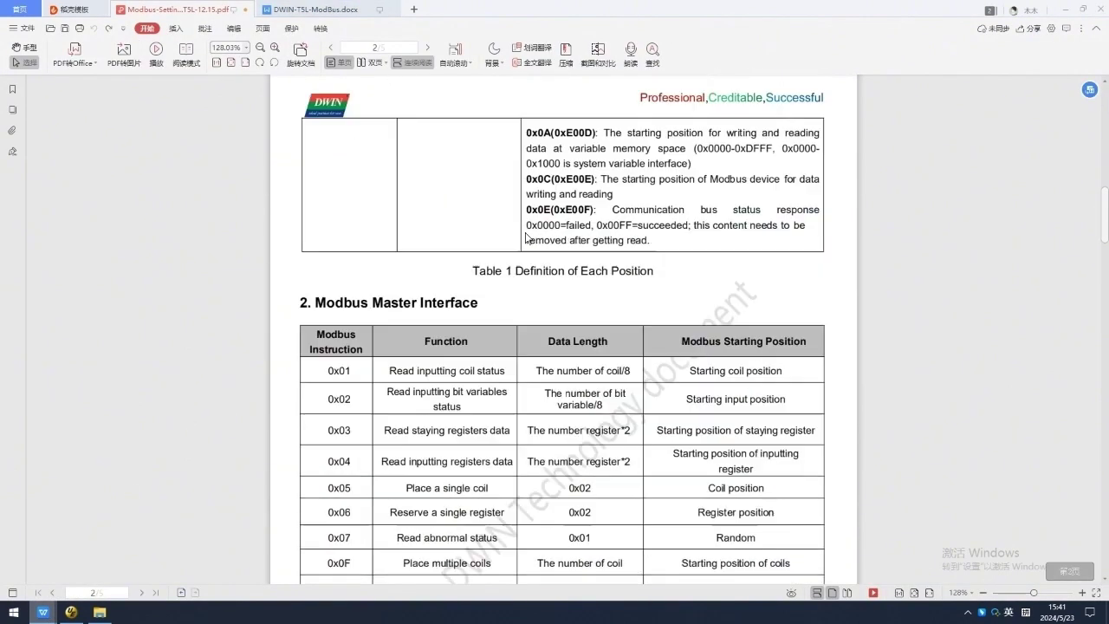
scroll(516, 236, down, 4)
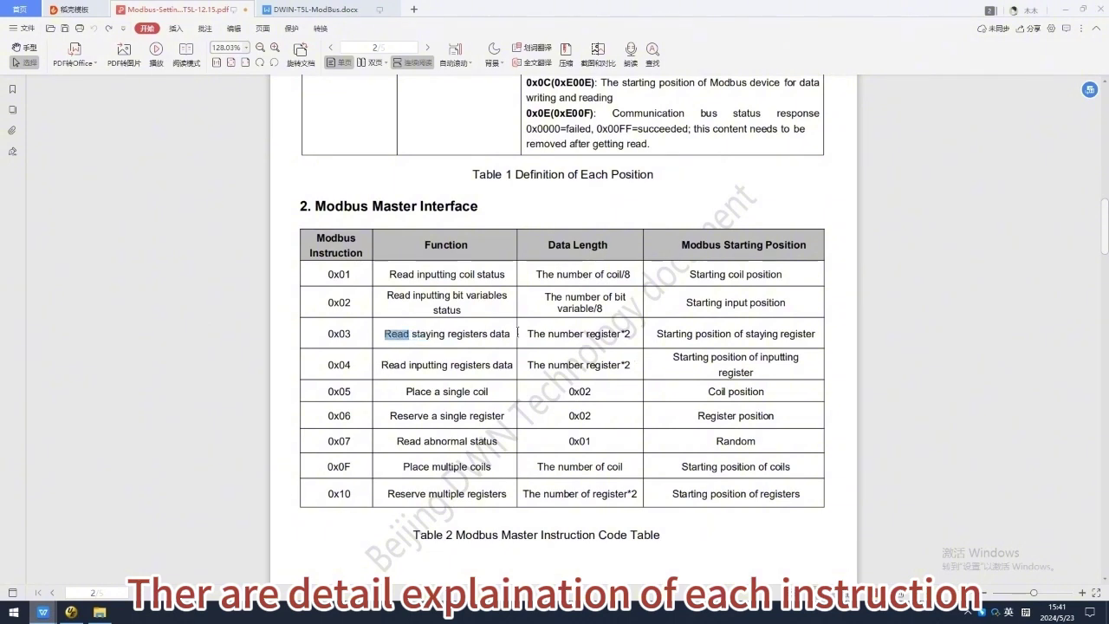
drag(412, 332, 500, 339)
click(563, 318)
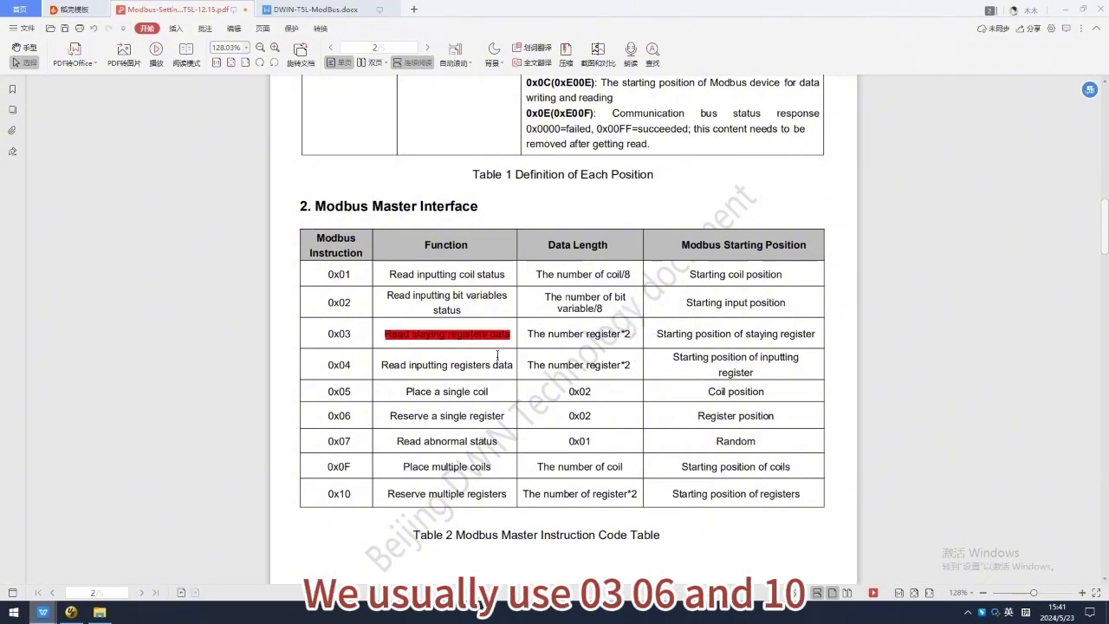
drag(428, 416, 505, 417)
click(546, 436)
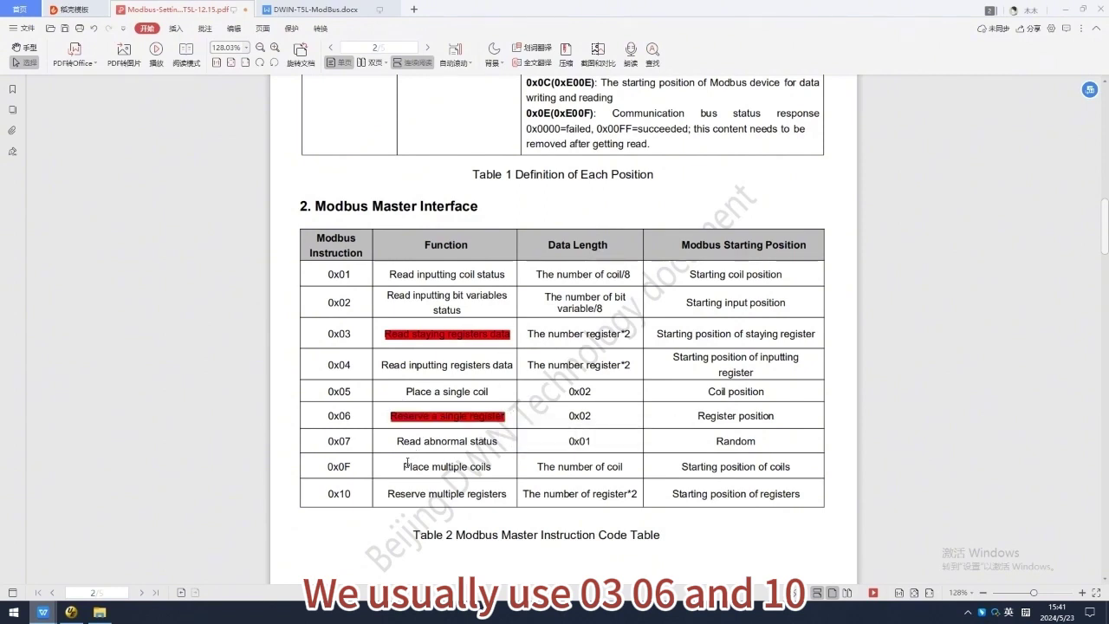
drag(488, 497, 507, 495)
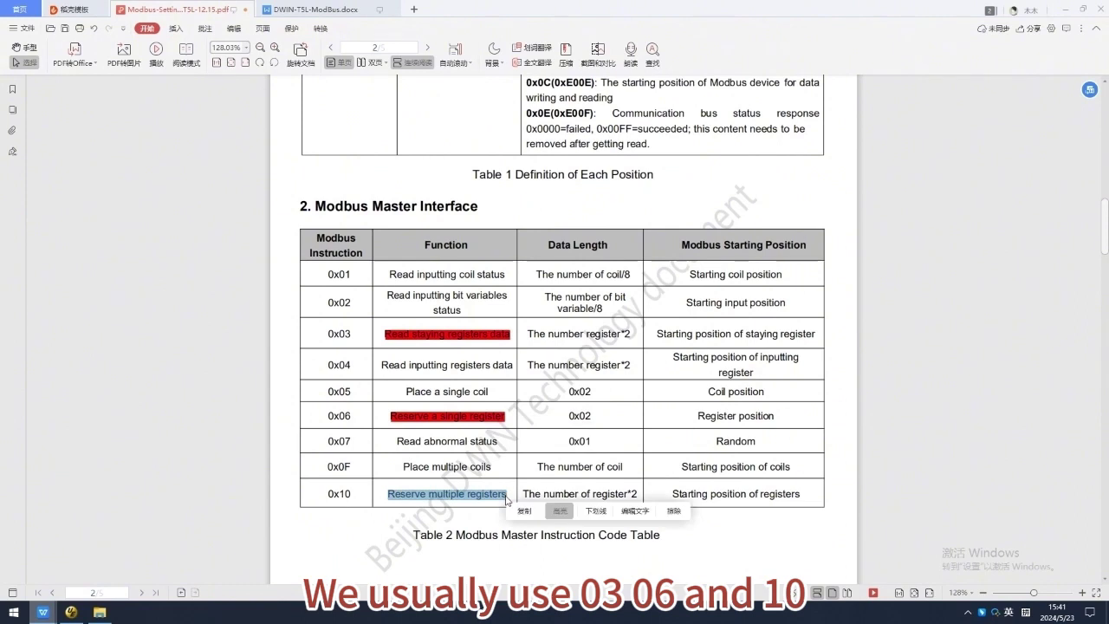
click(547, 512)
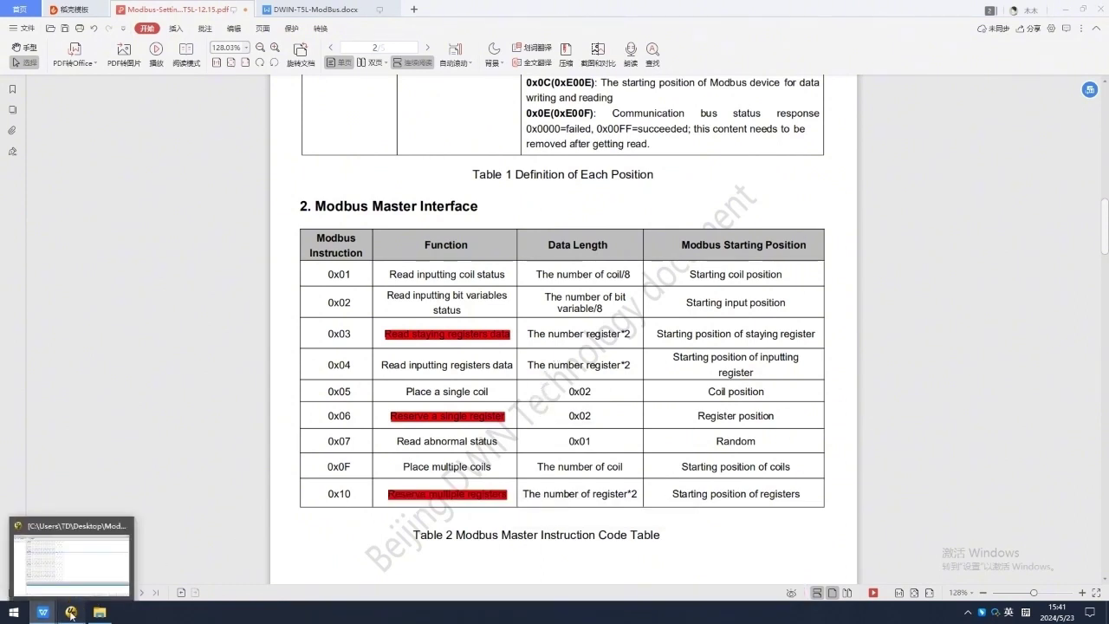
click(71, 612)
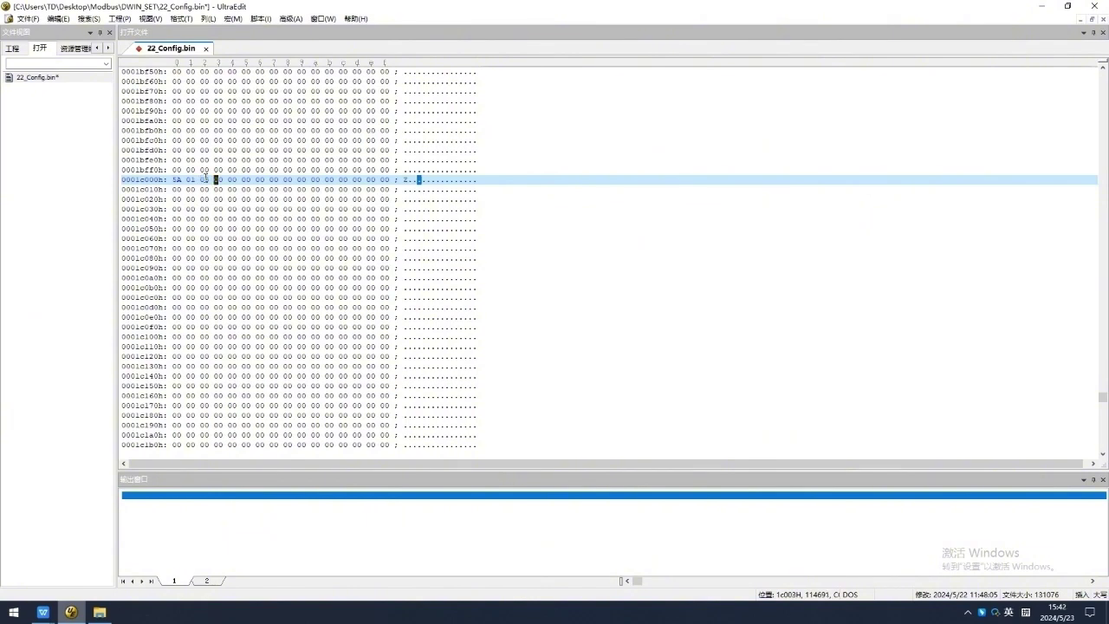
mouse_move(42, 612)
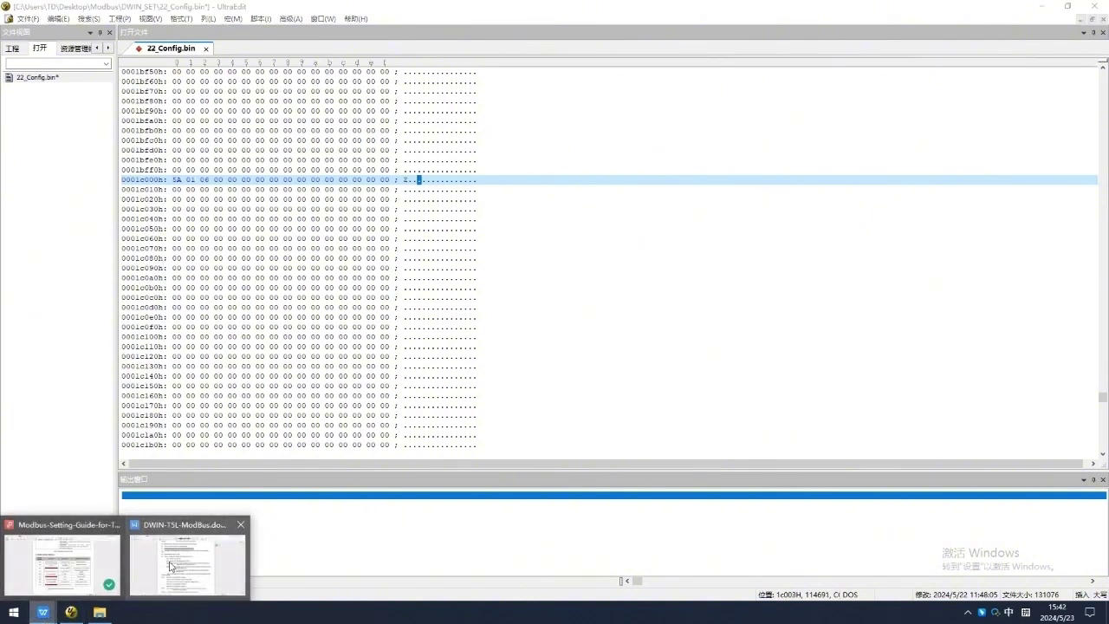
Step: Write the D3 length (01) and D4 timeout (50) bytes at row 1c000h, checking the Modbus guide
click(185, 548)
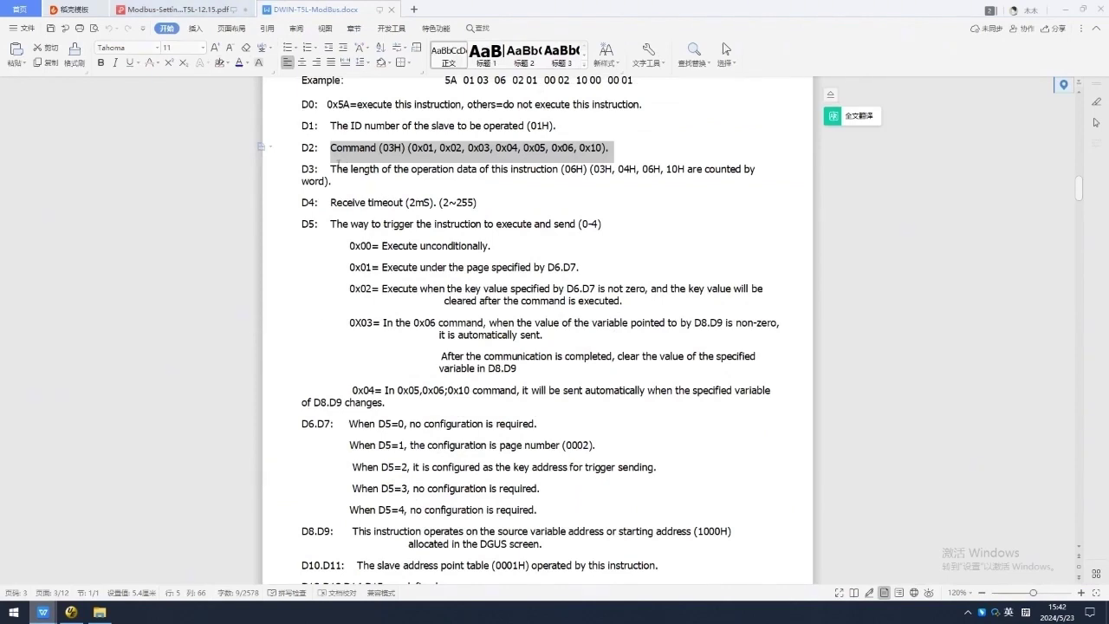
drag(331, 168, 561, 168)
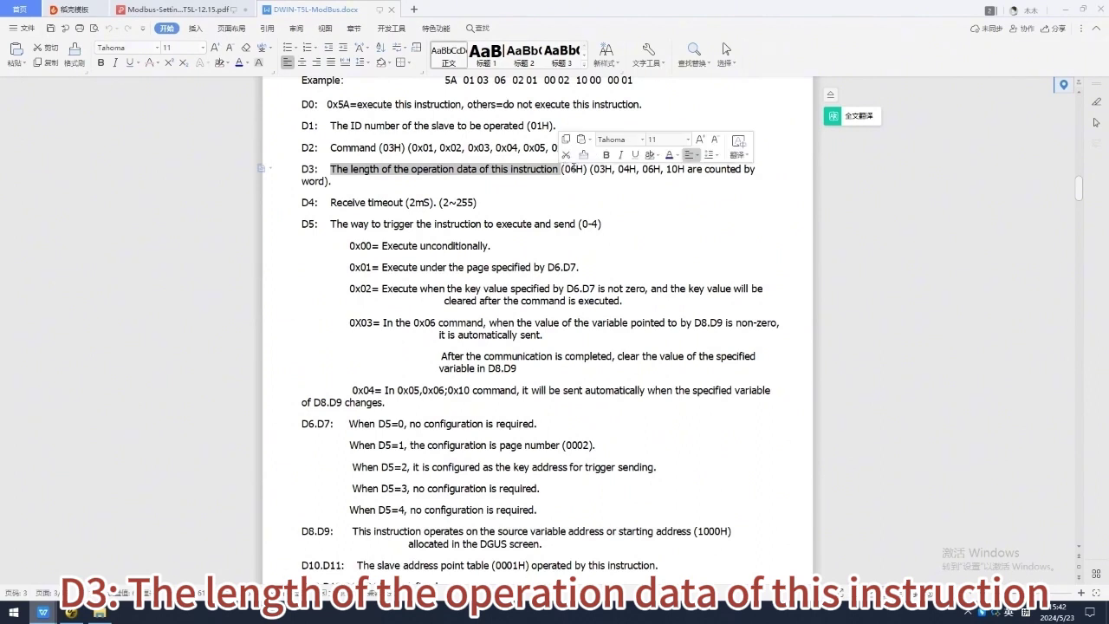
click(578, 168)
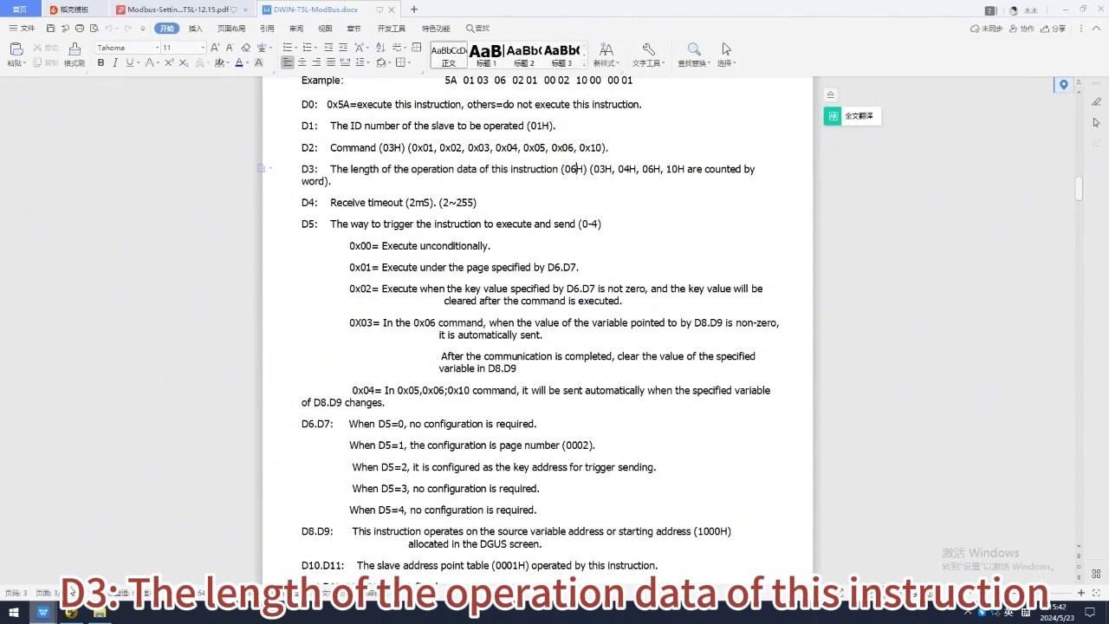
click(69, 616)
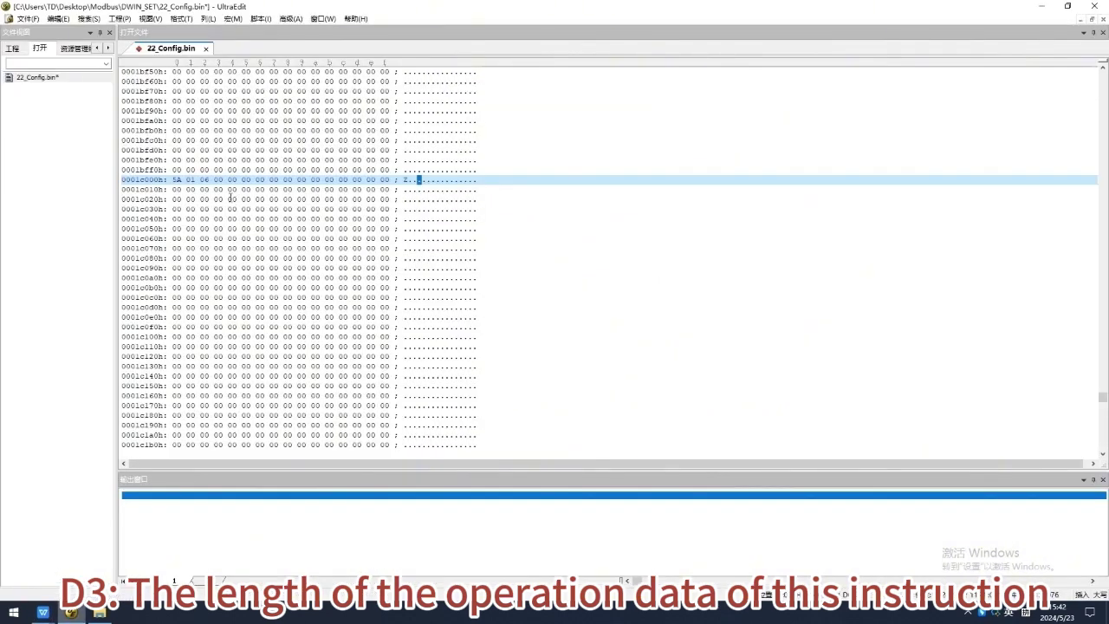
text(4)
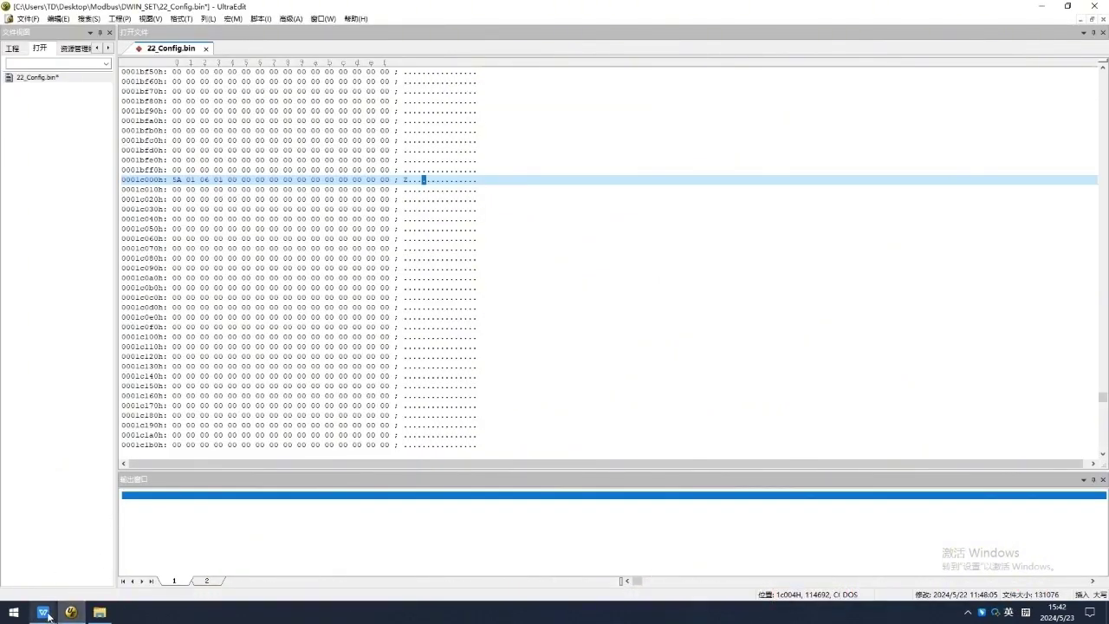
mouse_move(43, 613)
click(187, 555)
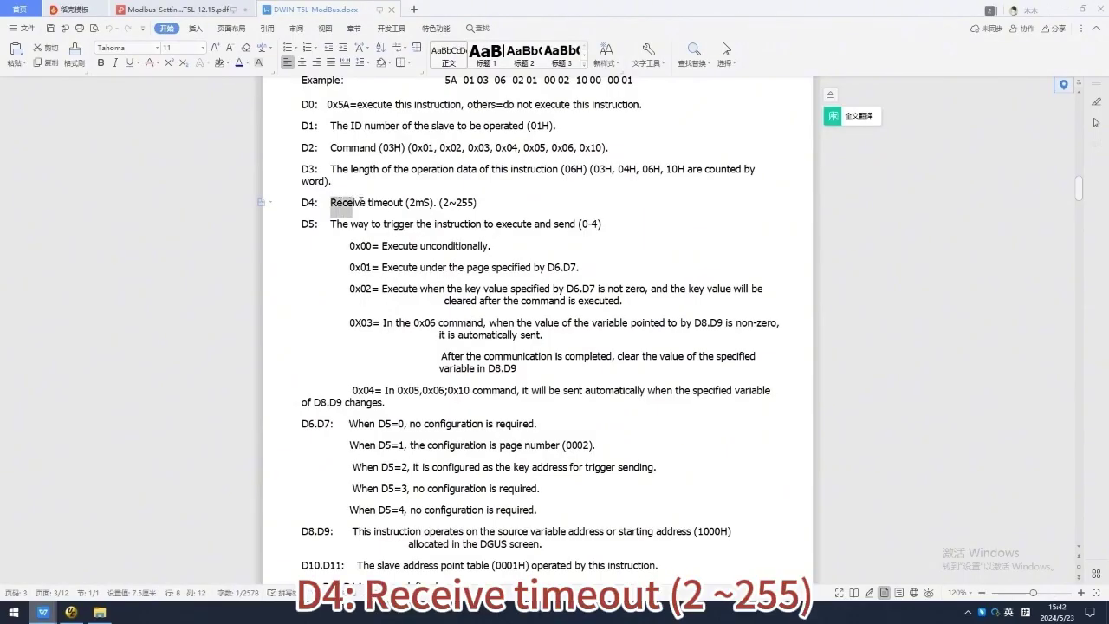
drag(331, 202, 456, 203)
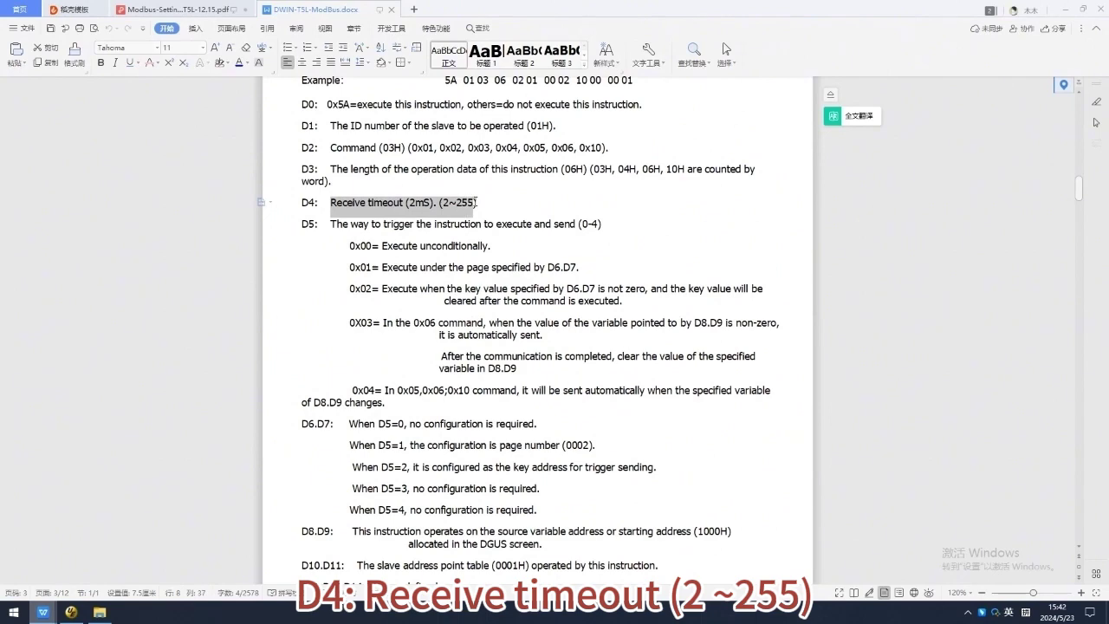
click(71, 612)
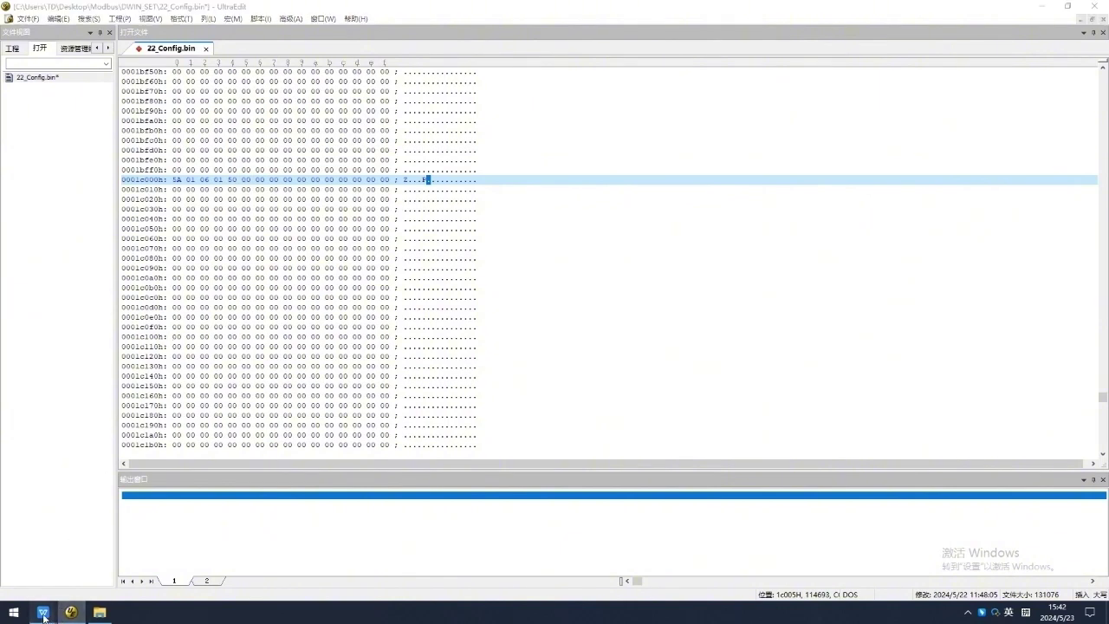
mouse_move(42, 612)
click(187, 555)
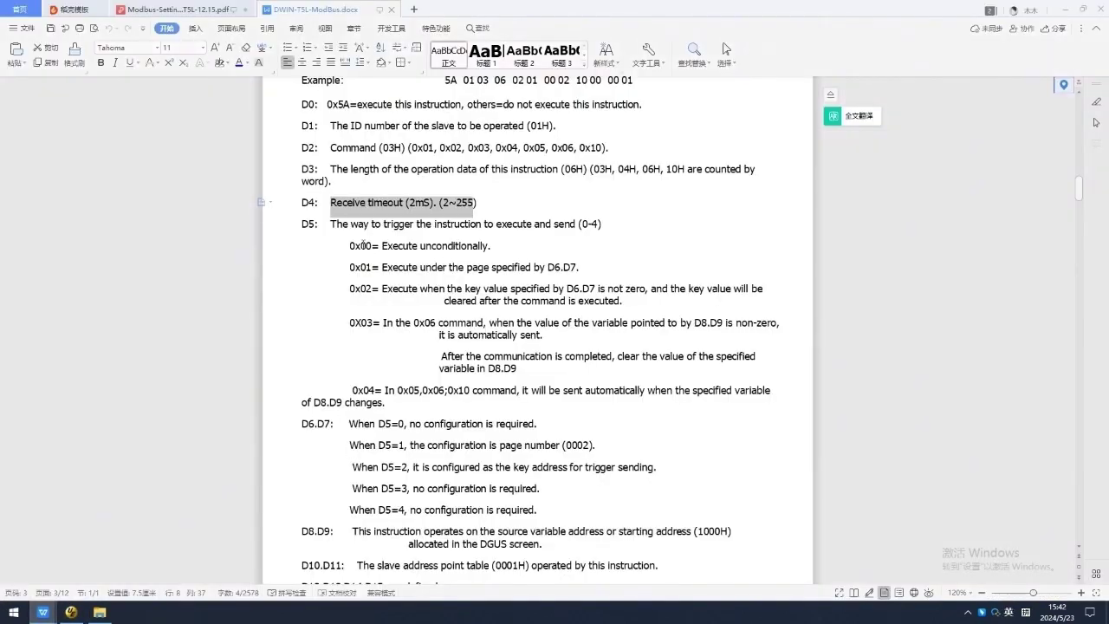
drag(328, 224, 601, 224)
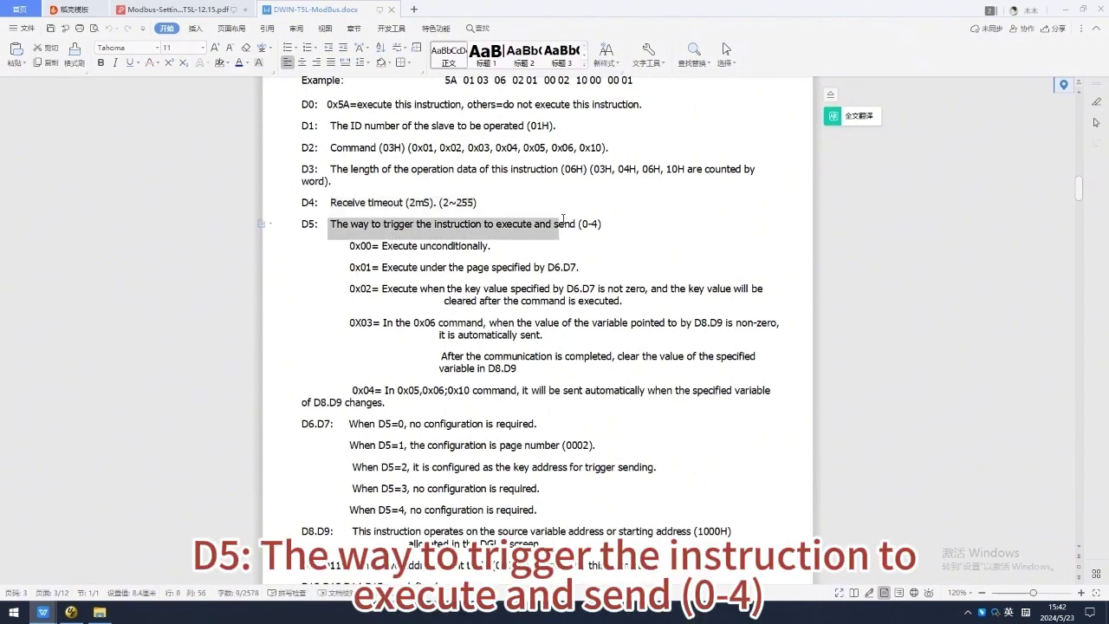
drag(606, 219, 606, 223)
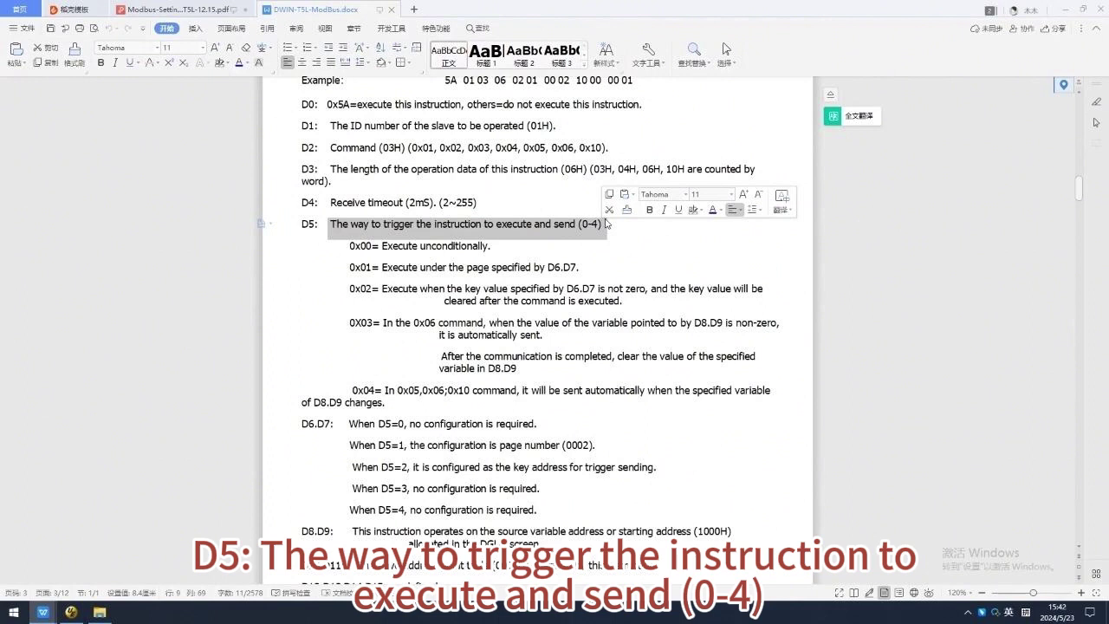
drag(382, 245, 490, 247)
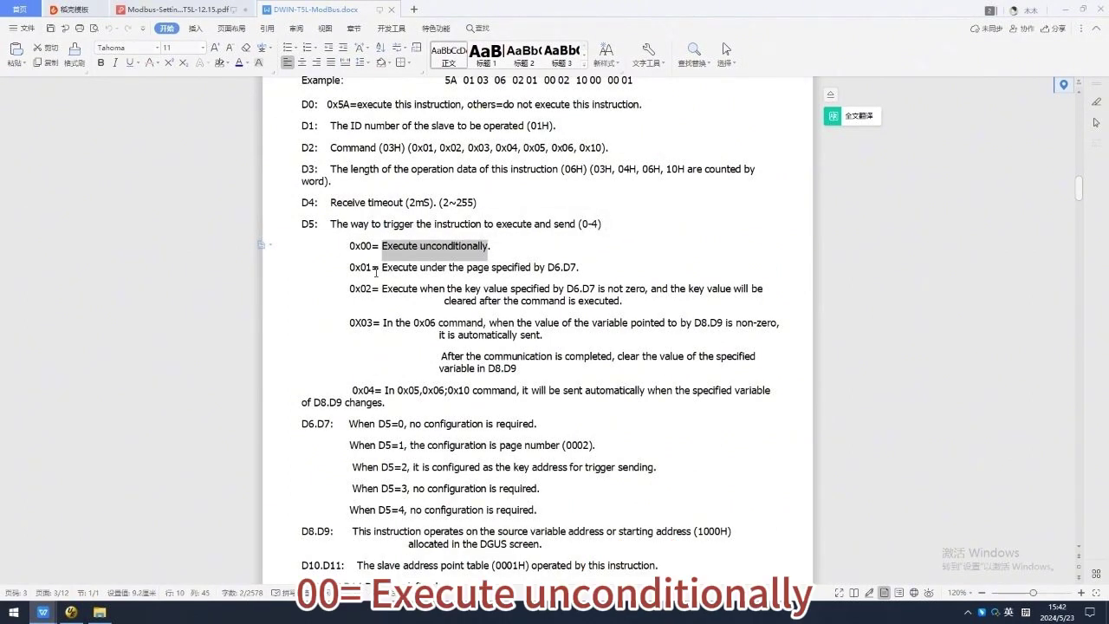
drag(382, 268, 578, 269)
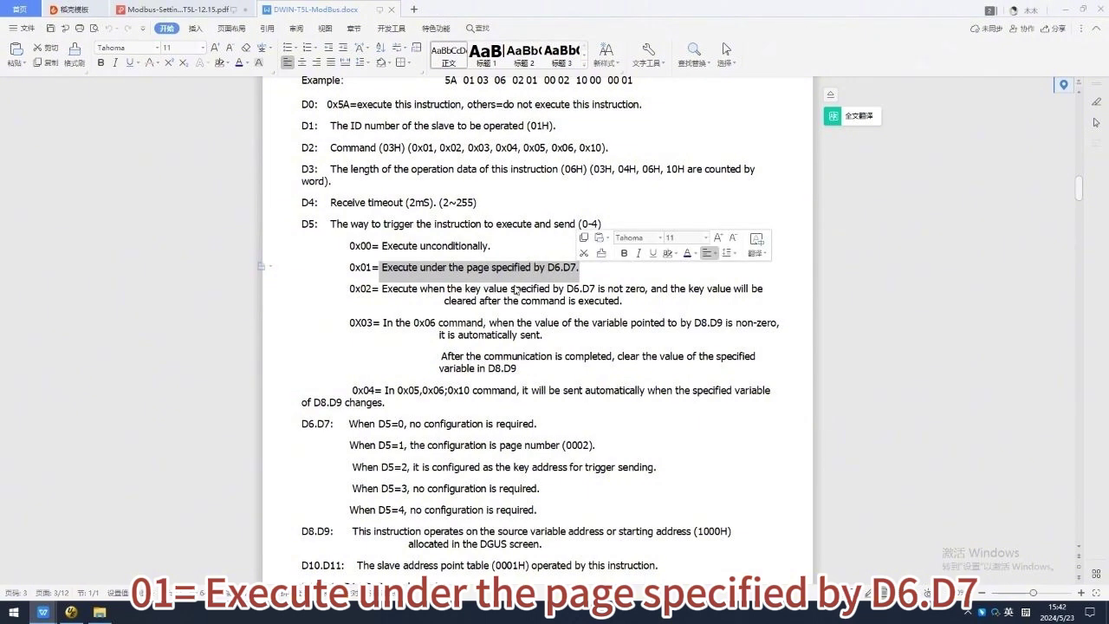
drag(382, 289, 631, 309)
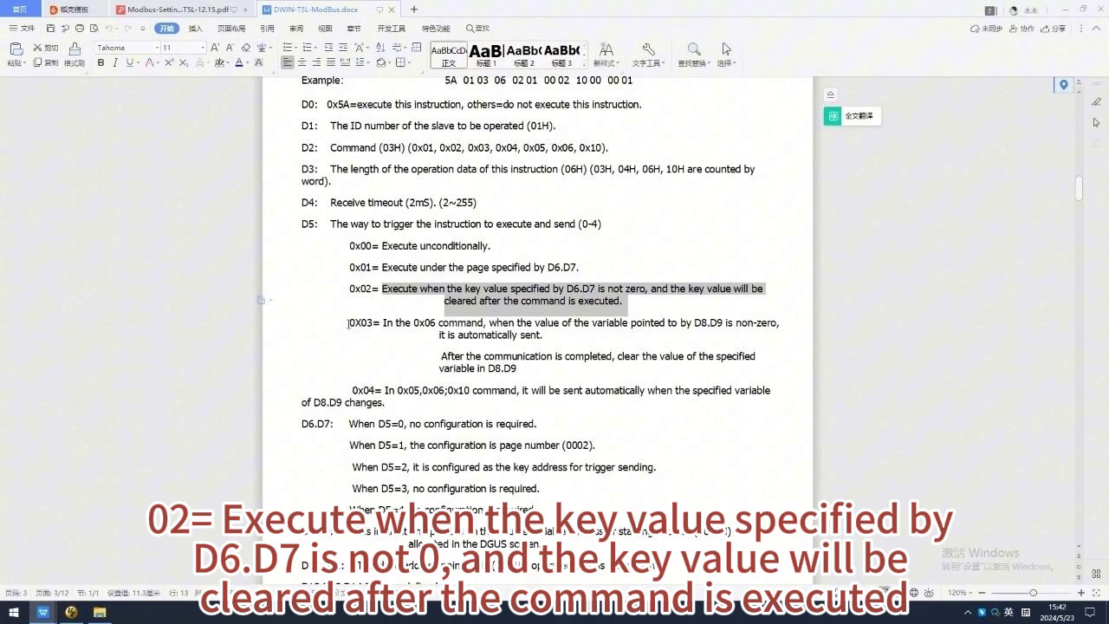
mouse_move(349, 324)
mouse_down()
mouse_move(780, 325)
mouse_move(440, 370)
mouse_move(504, 356)
mouse_move(529, 366)
mouse_up()
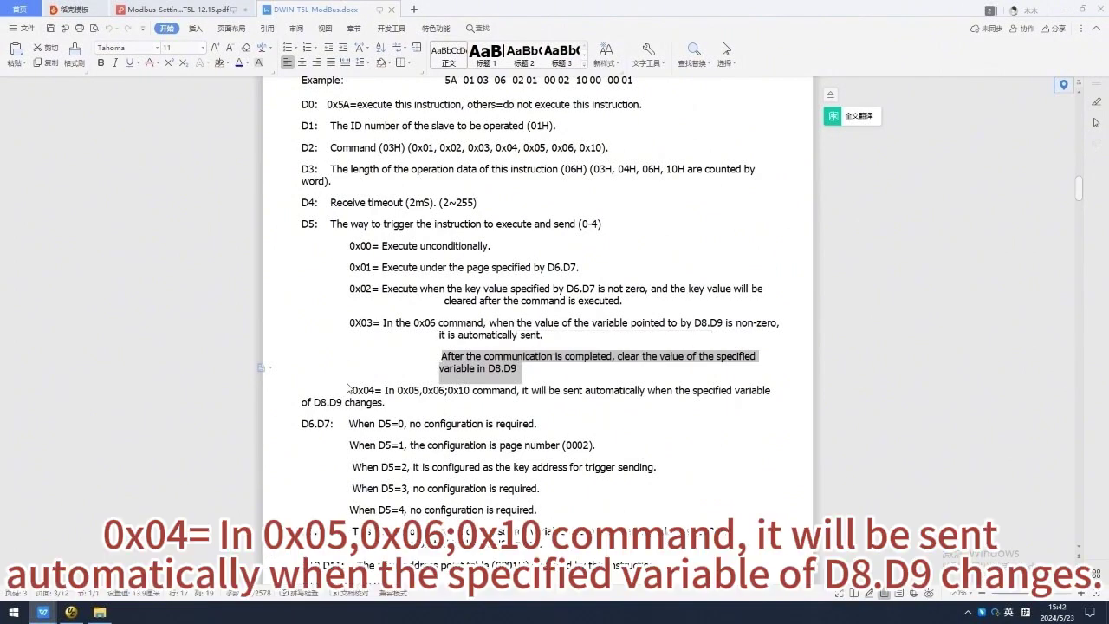
mouse_move(352, 390)
mouse_down()
mouse_move(700, 401)
mouse_move(777, 390)
mouse_up()
Step: Set D5 trigger mode to 04, checking the guide's D6.D7 note for mode 4
click(735, 390)
mouse_move(71, 612)
click(93, 559)
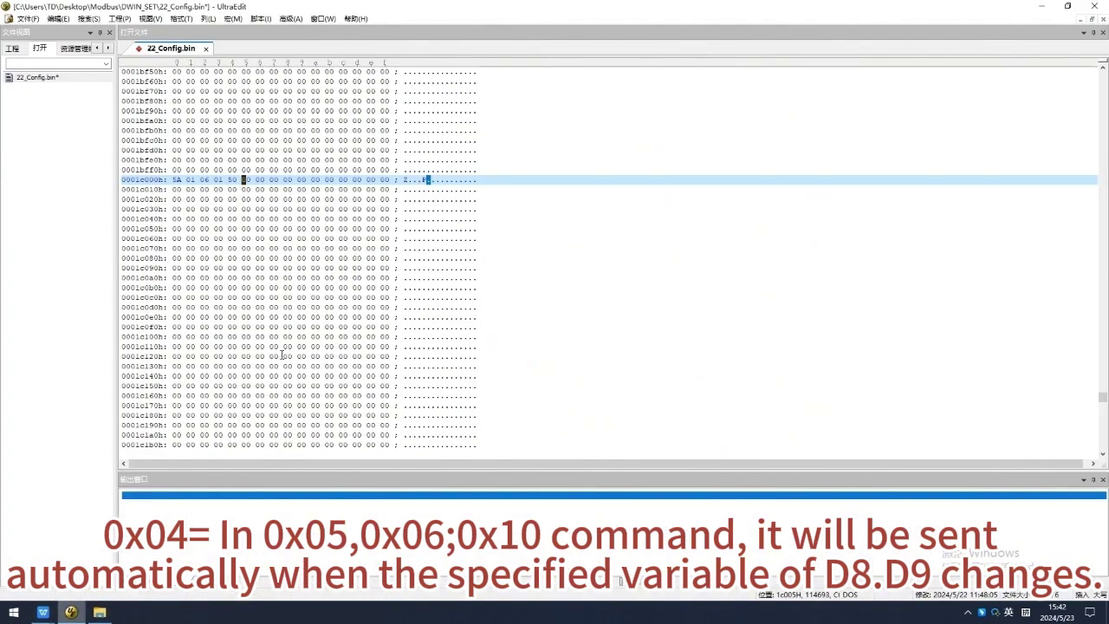
text(04)
click(44, 612)
click(179, 559)
scroll(419, 338, down, 2)
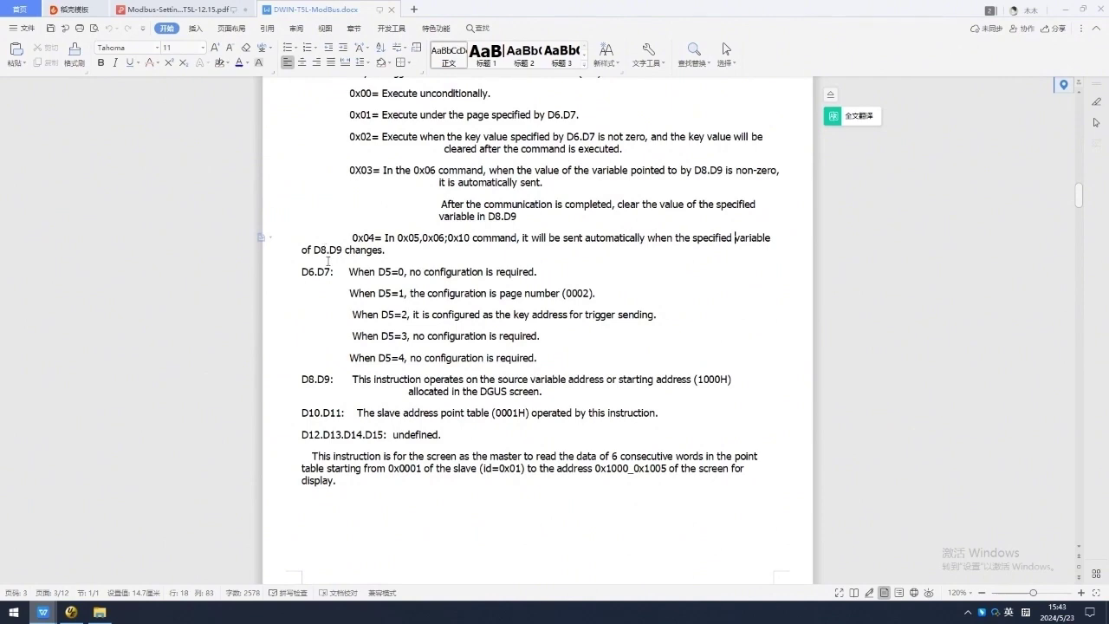
drag(349, 358, 535, 358)
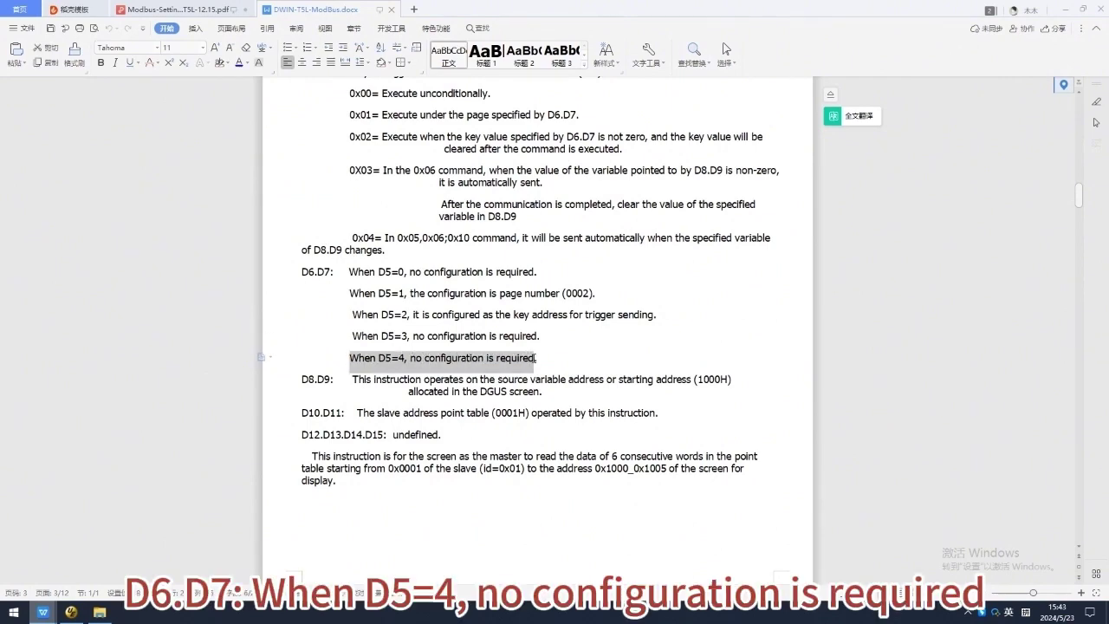
click(71, 612)
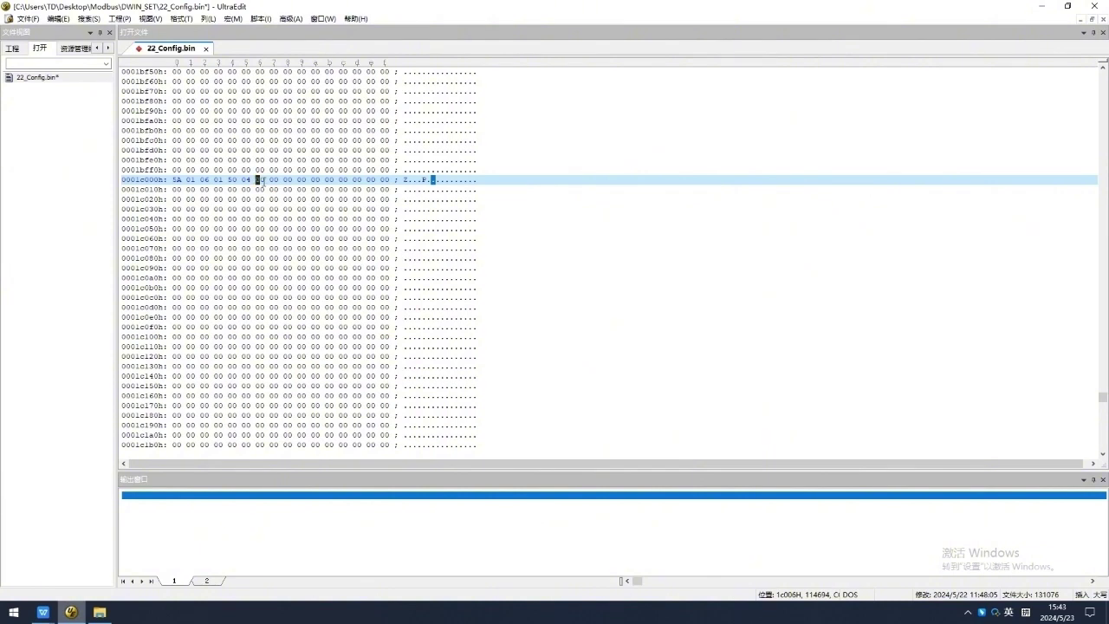
Step: Fill in the D8.D9 source address bytes per the guide's description
click(282, 179)
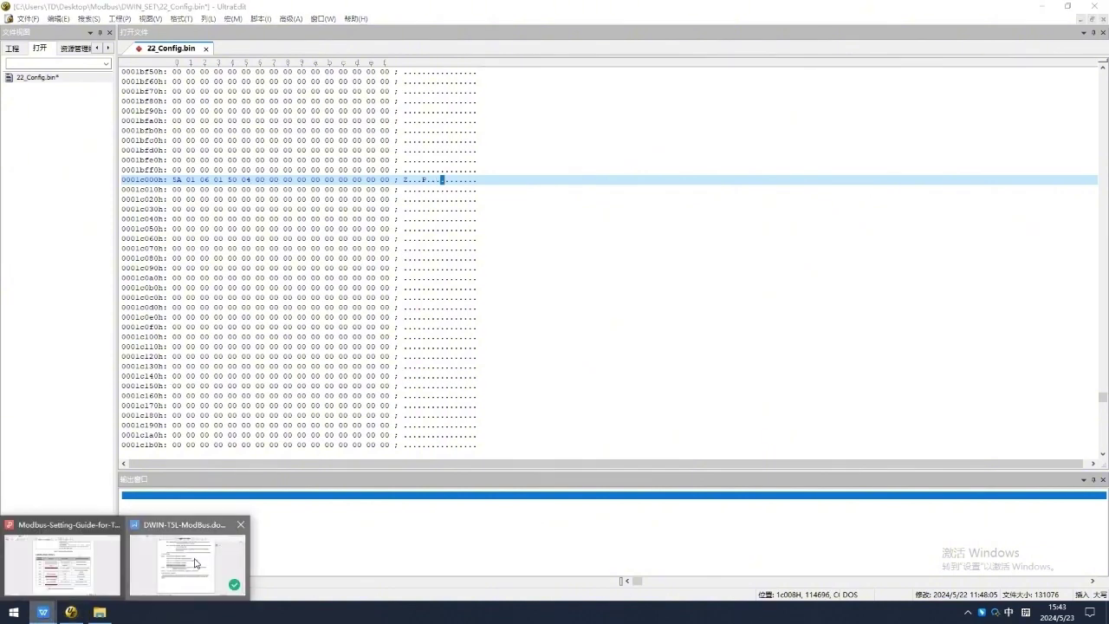
click(208, 544)
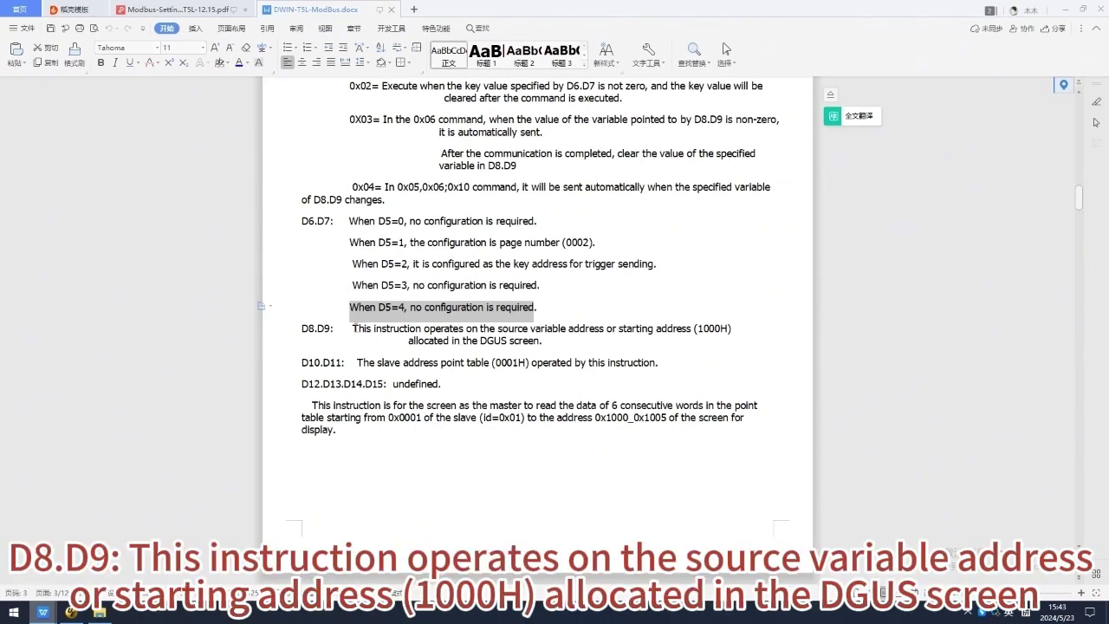
drag(353, 328, 681, 328)
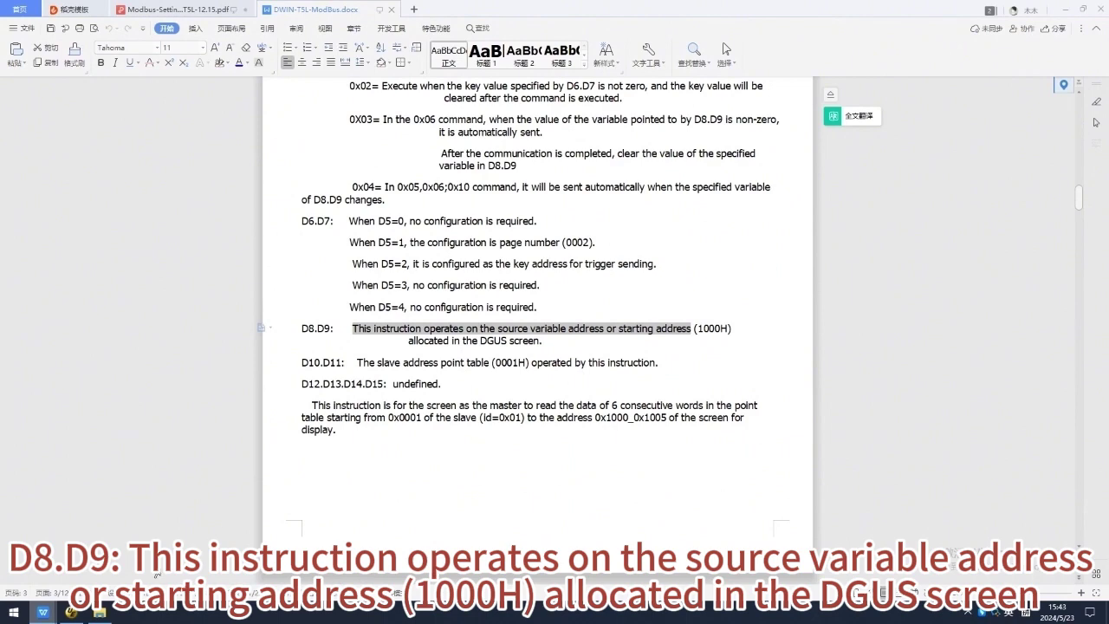
mouse_move(100, 612)
click(95, 537)
click(285, 179)
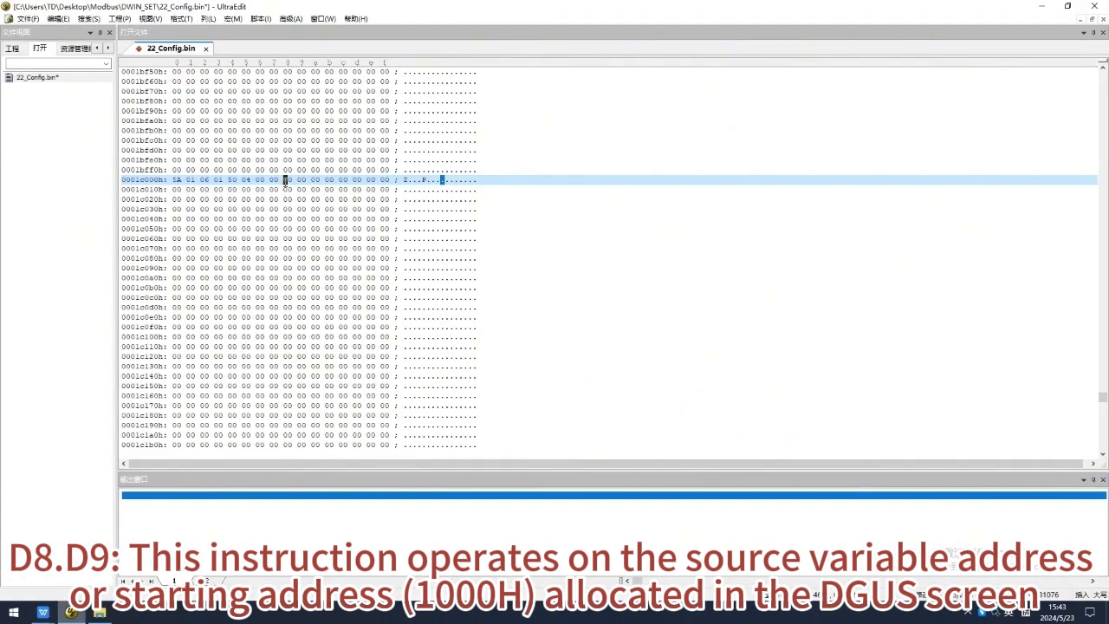
text(0)
text(0)
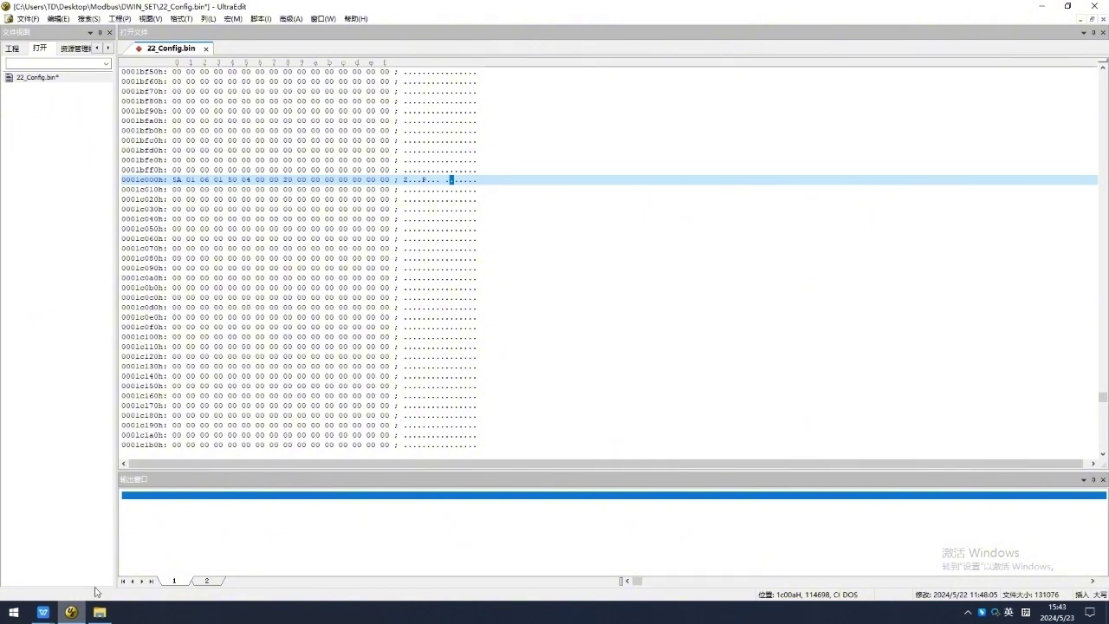
Step: Set the D10.D11 slave point to 00 01, leaving D10 at 00
click(43, 612)
click(173, 571)
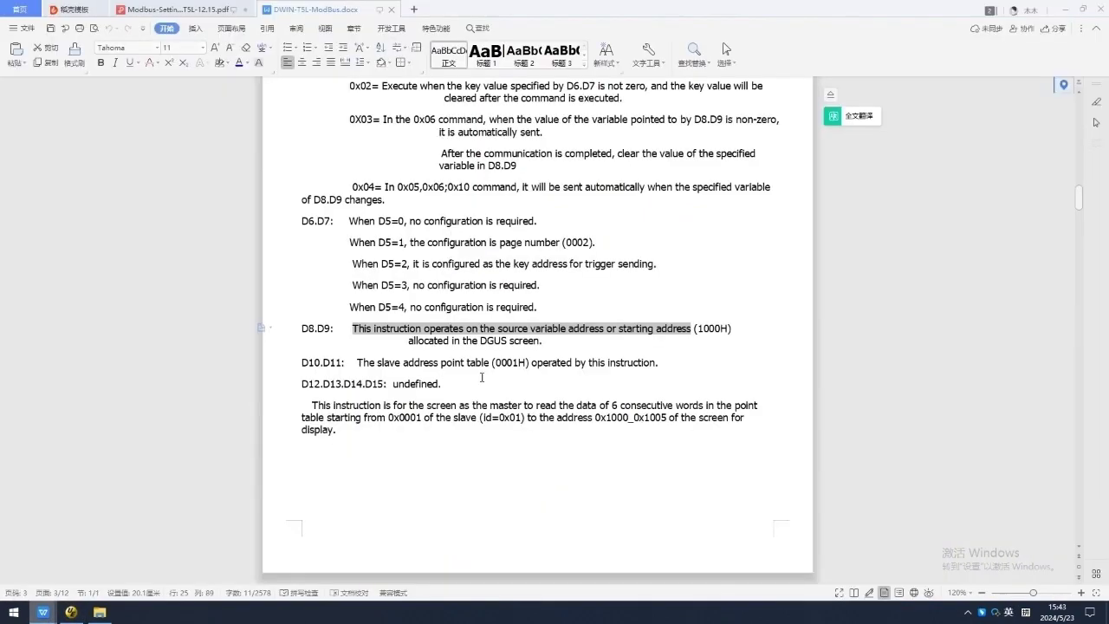
drag(357, 362, 654, 365)
click(535, 362)
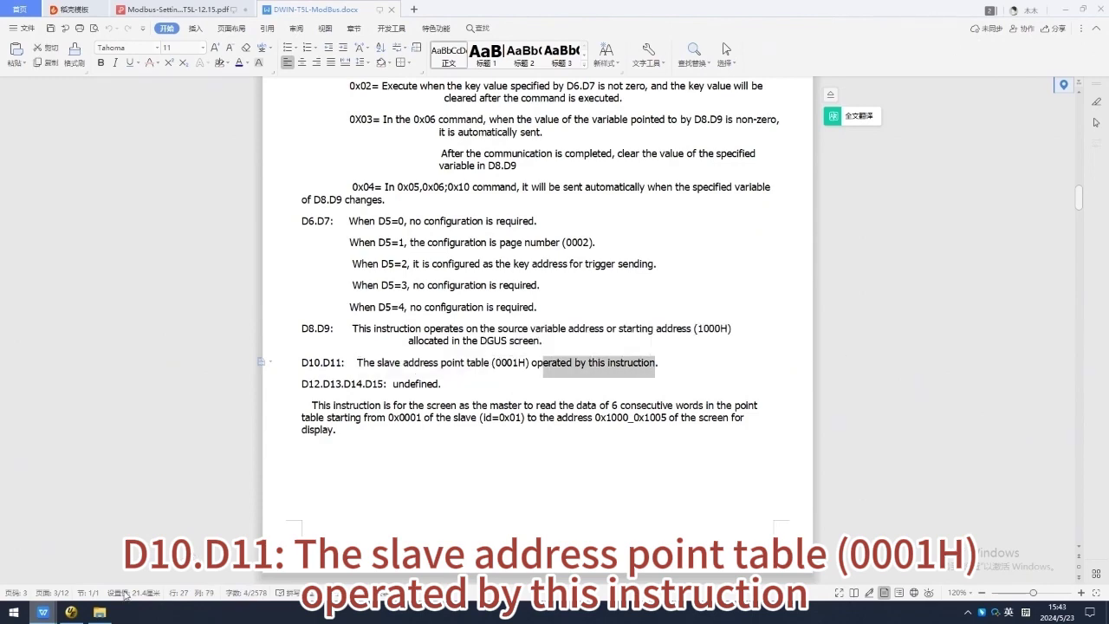
click(71, 612)
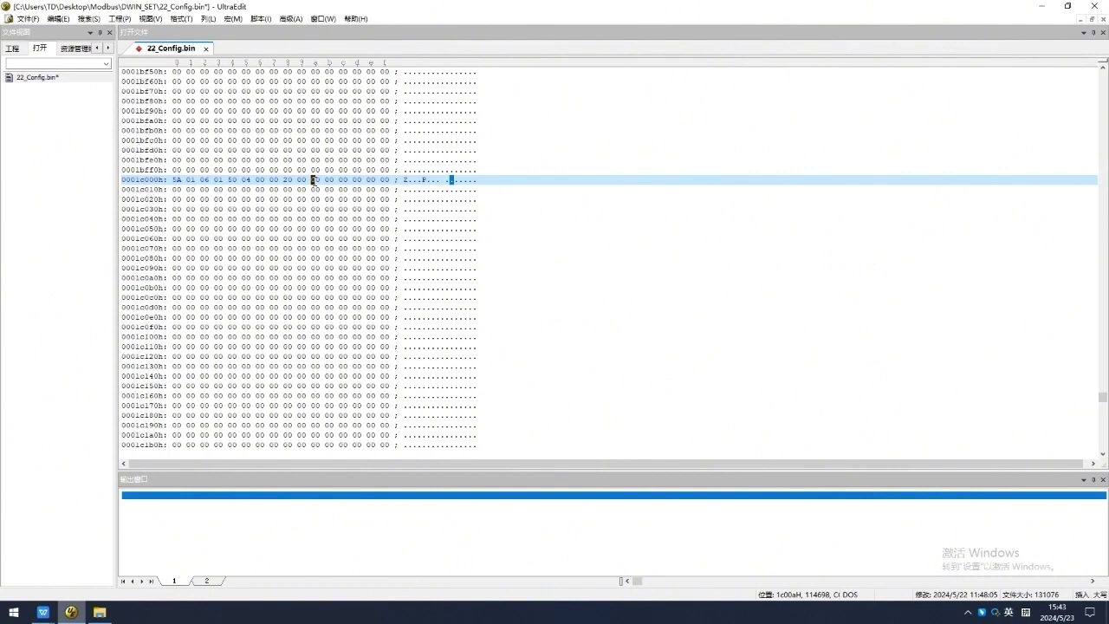
key(Right)
text(1)
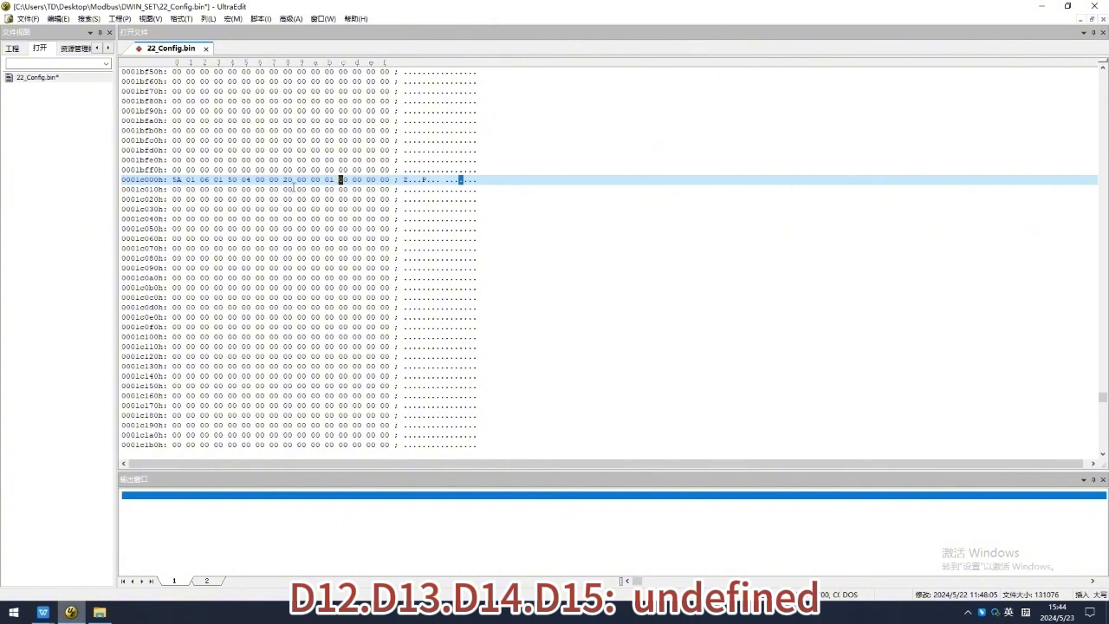
click(174, 189)
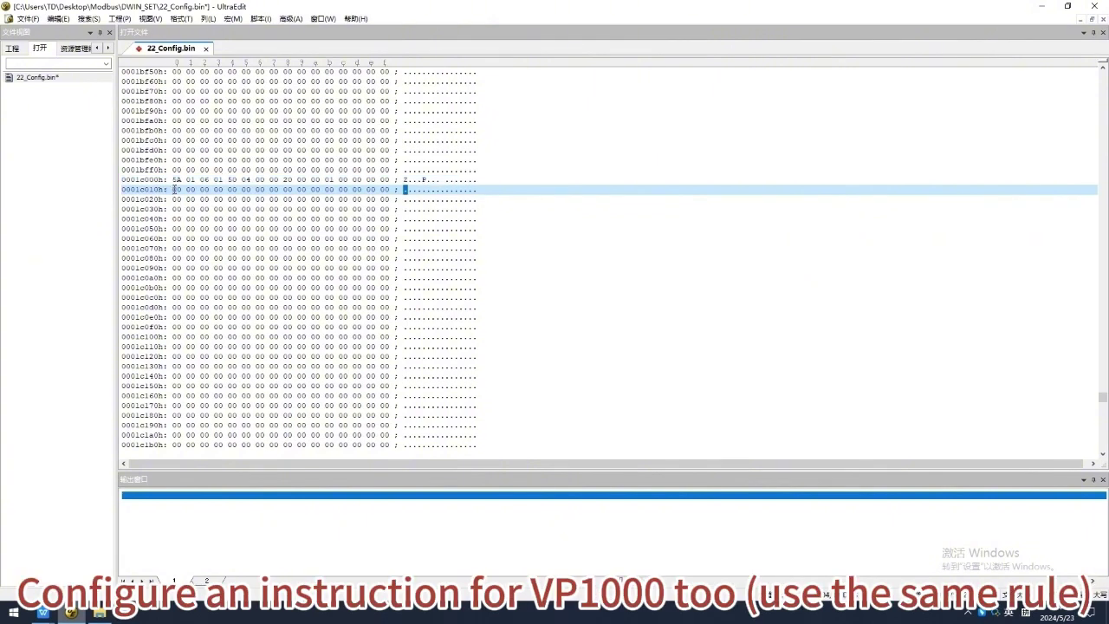
text(5A)
text(1)
text(3)
text(01 50 01)
click(286, 189)
text(10 00 )
text(00 02)
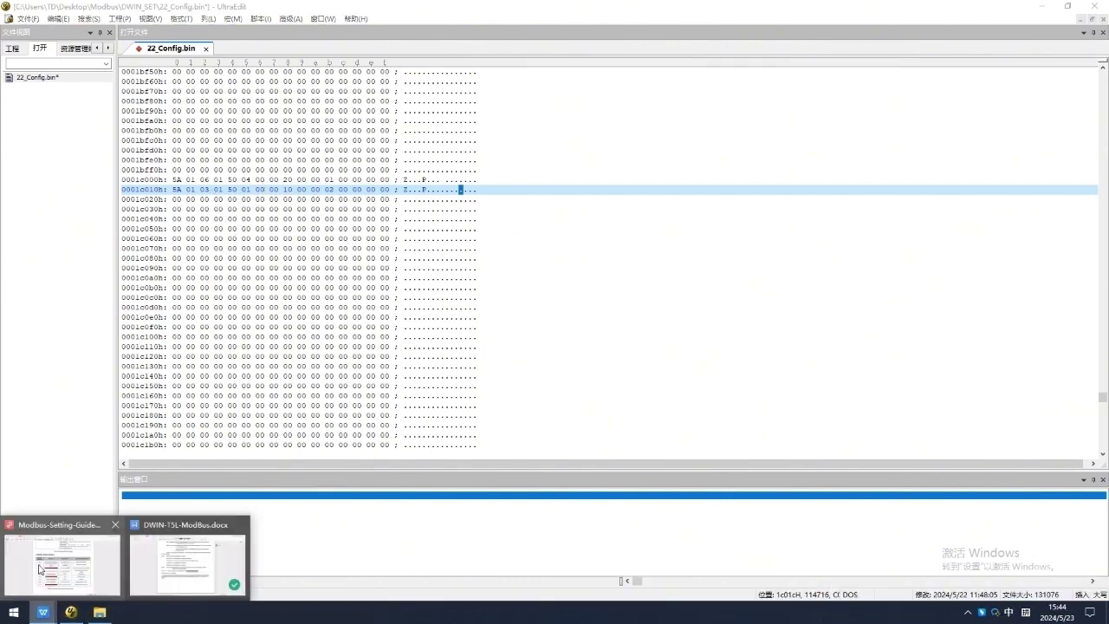
Step: Review the guide PDF's first page, then the DWIN-T5L-ModBus.docx trigger-mode rules
click(42, 568)
scroll(467, 314, up, 3)
scroll(507, 277, up, 2)
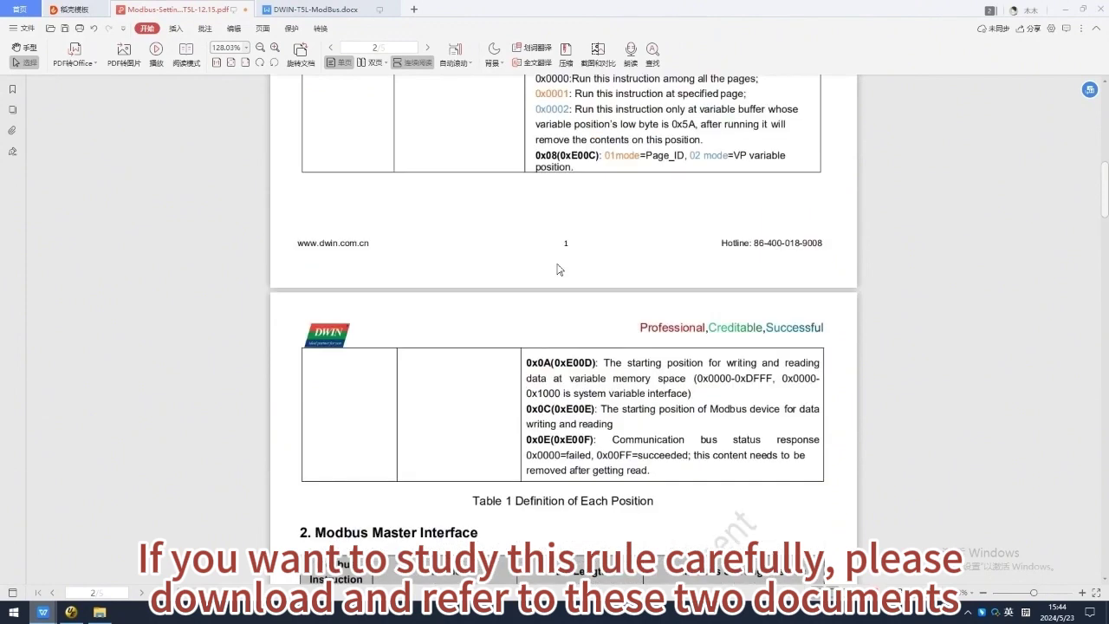
scroll(537, 269, up, 2)
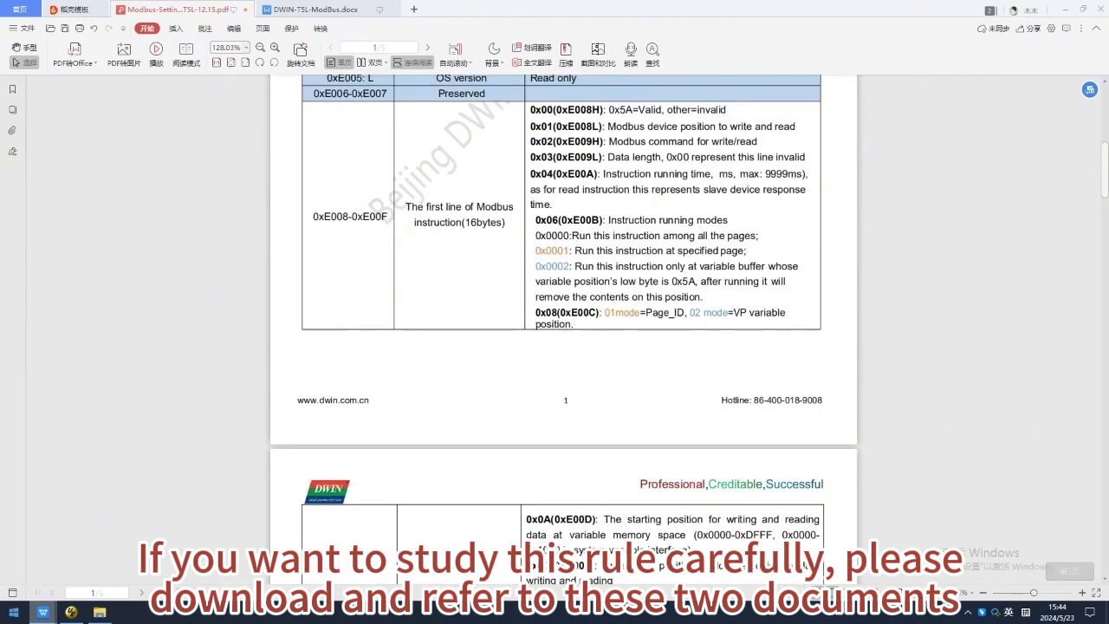
mouse_move(43, 611)
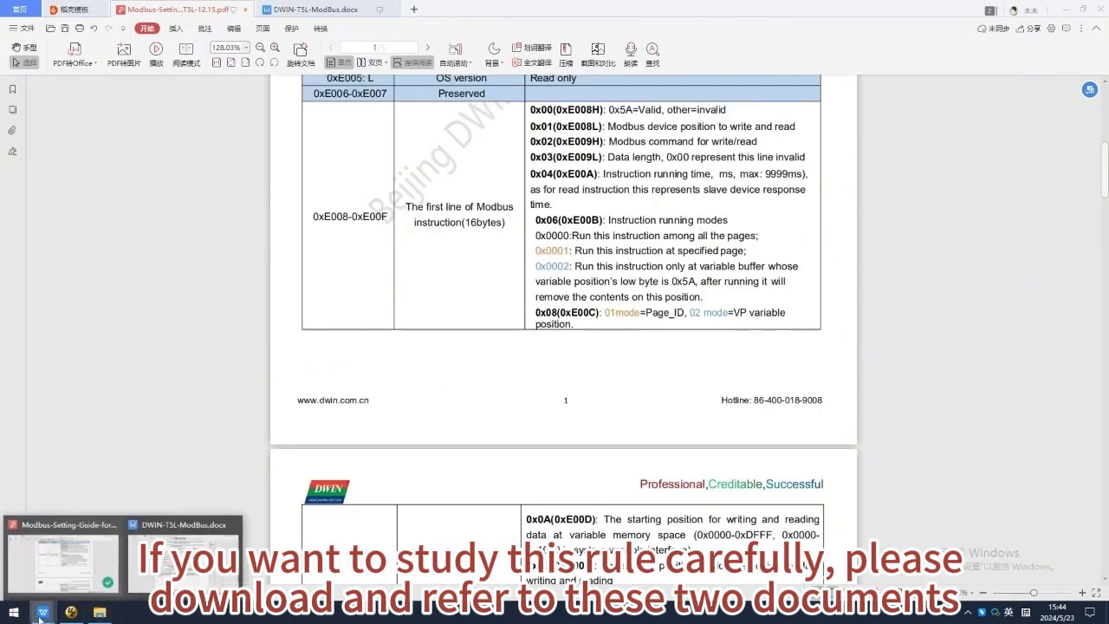
click(200, 554)
scroll(425, 212, up, 3)
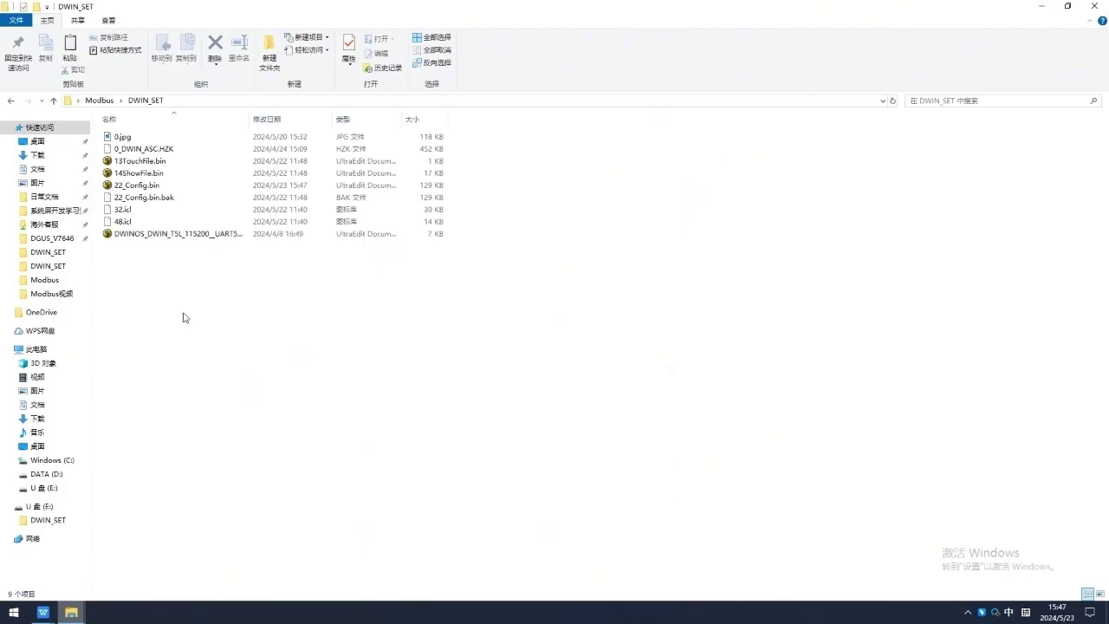
Step: Copy DWIN_SET from the Modbus folder and delete the old DWIN_SET on drive E:
click(99, 101)
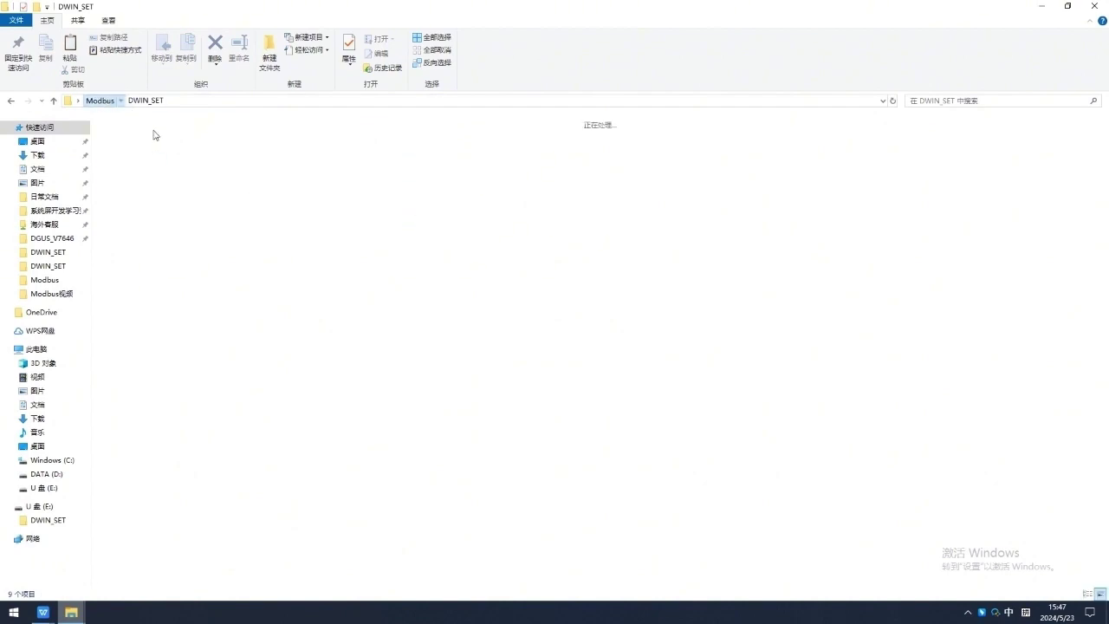
right_click(184, 157)
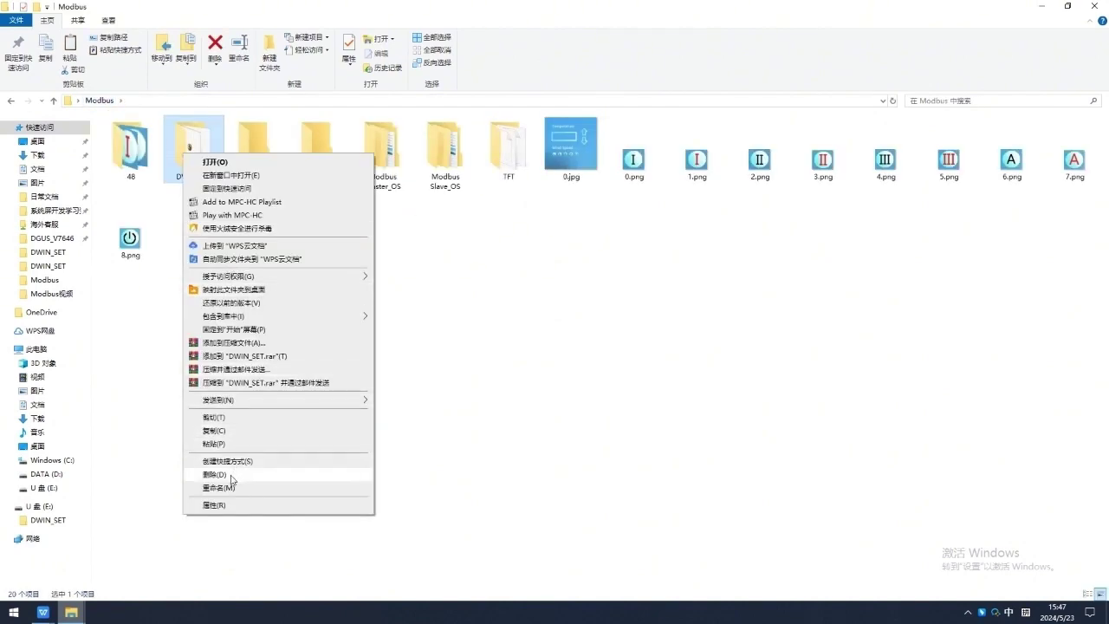
click(213, 433)
click(39, 506)
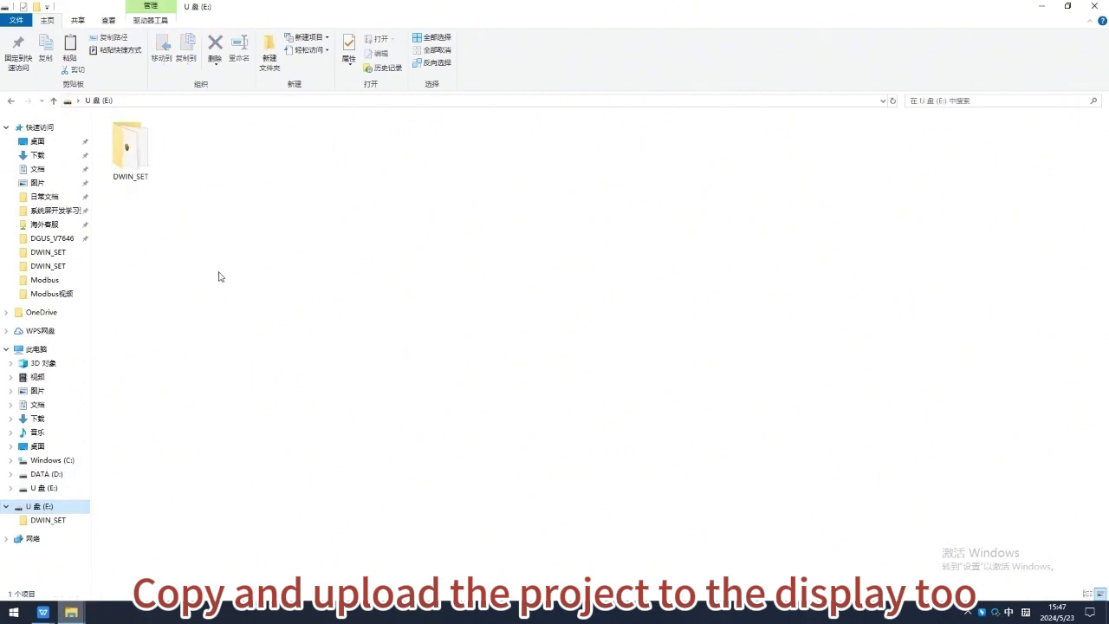
right_click(130, 147)
click(210, 441)
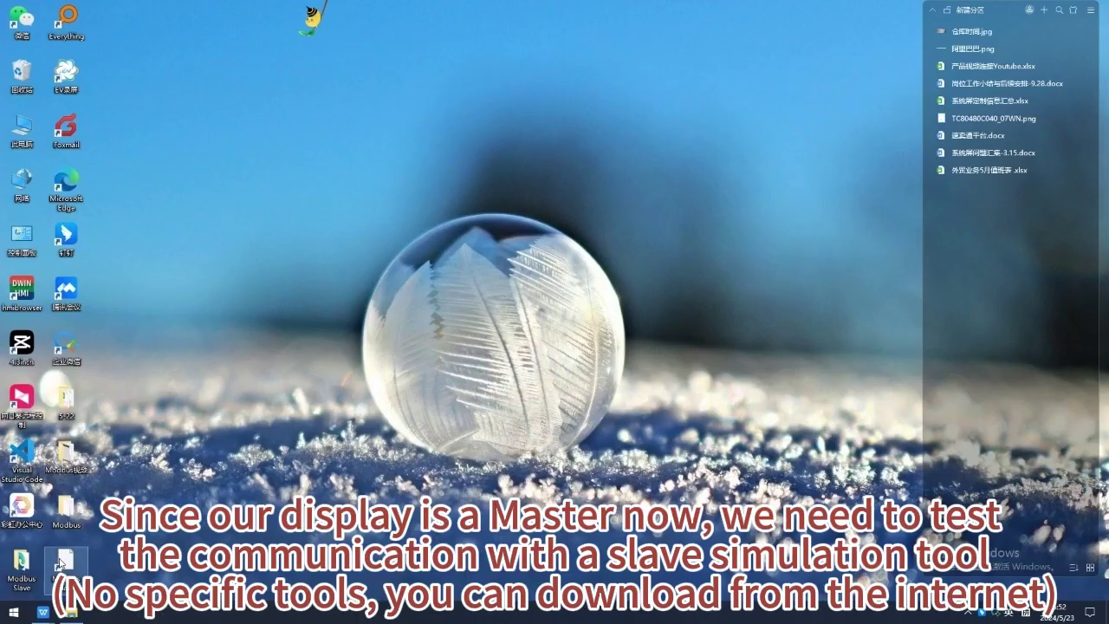
Step: Launch Modbus Slave and start a new connection, dismissing the registration prompts
double_click(62, 563)
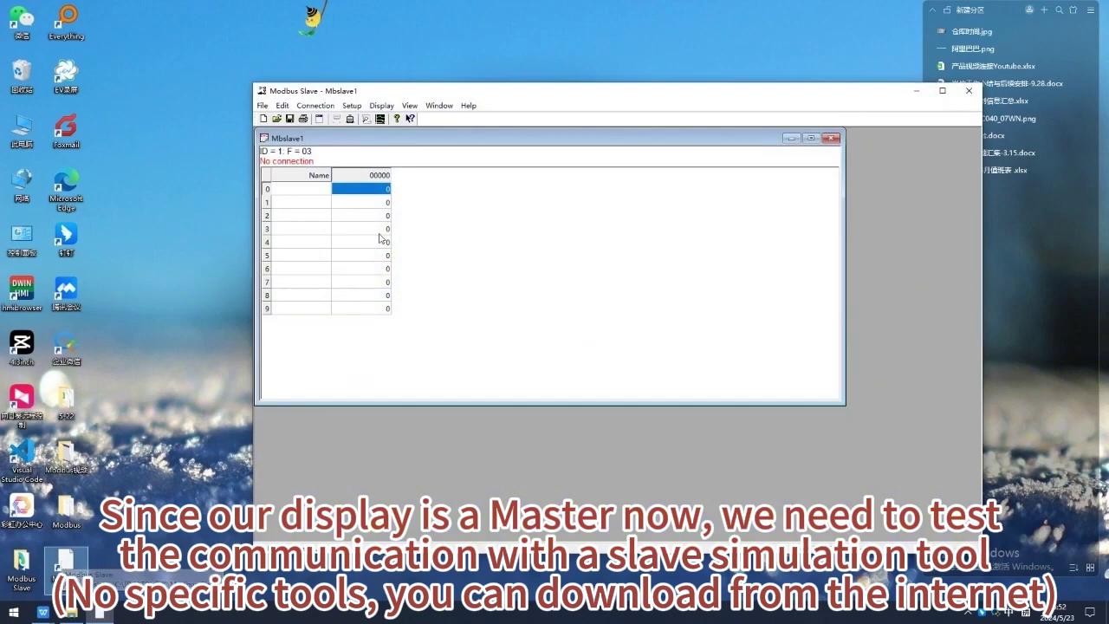
click(322, 111)
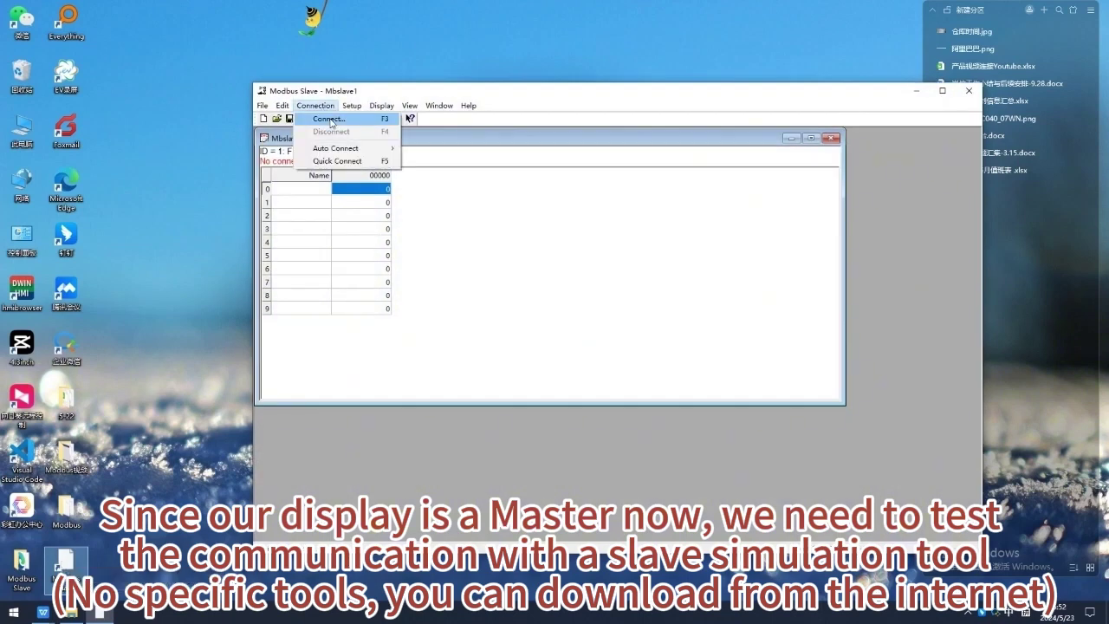
click(332, 123)
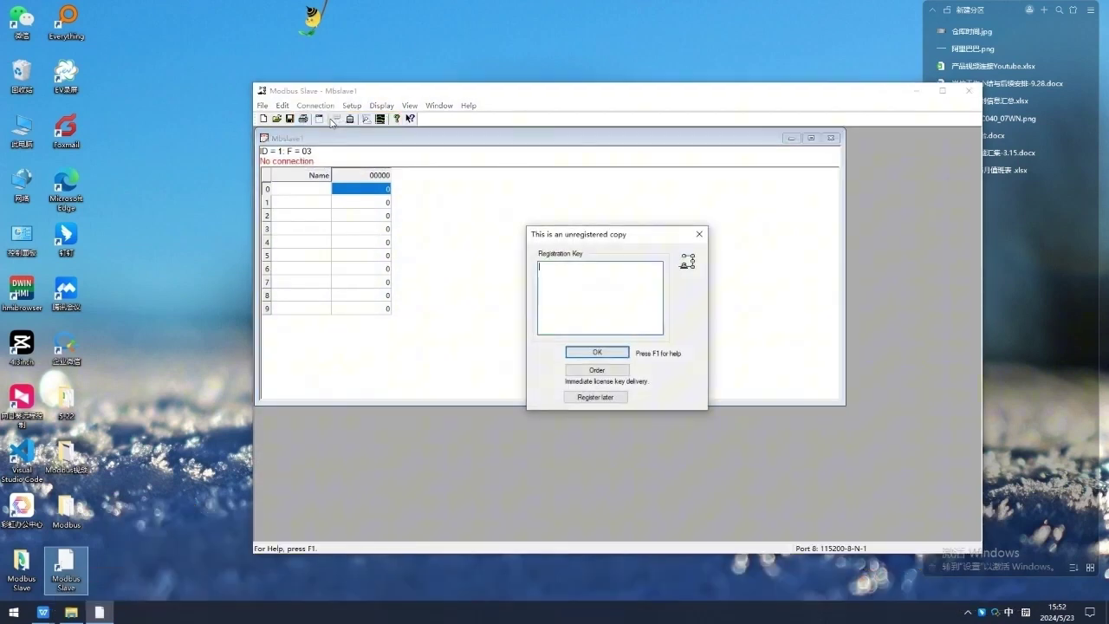
click(699, 234)
click(674, 351)
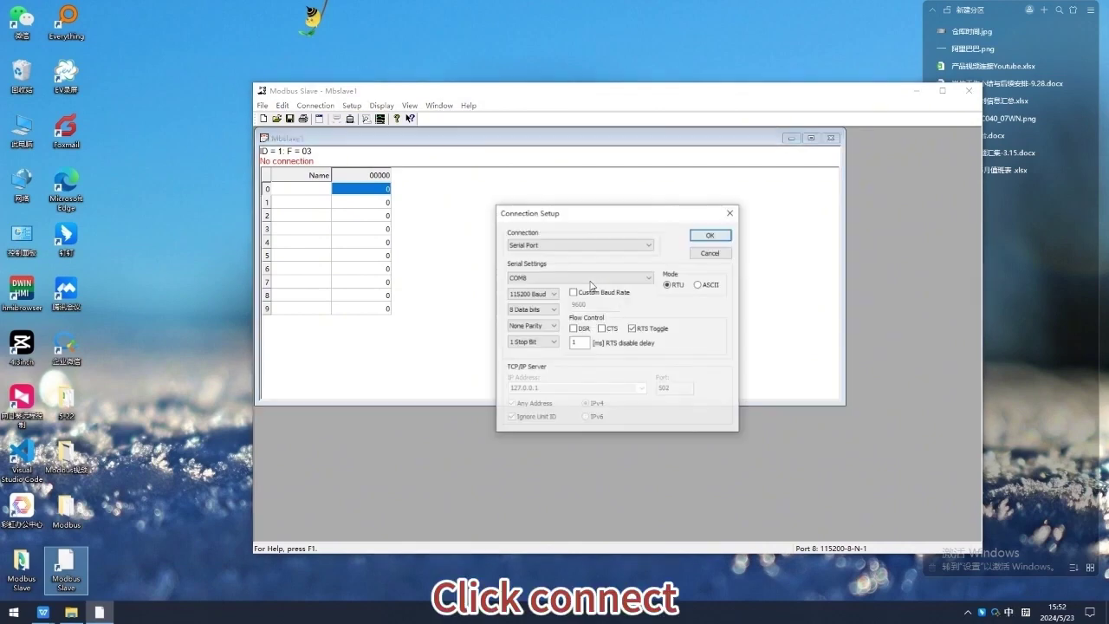
Step: Connect via Serial Port on USB-SERIAL CH340 (COM7) at 115200 baud
click(568, 245)
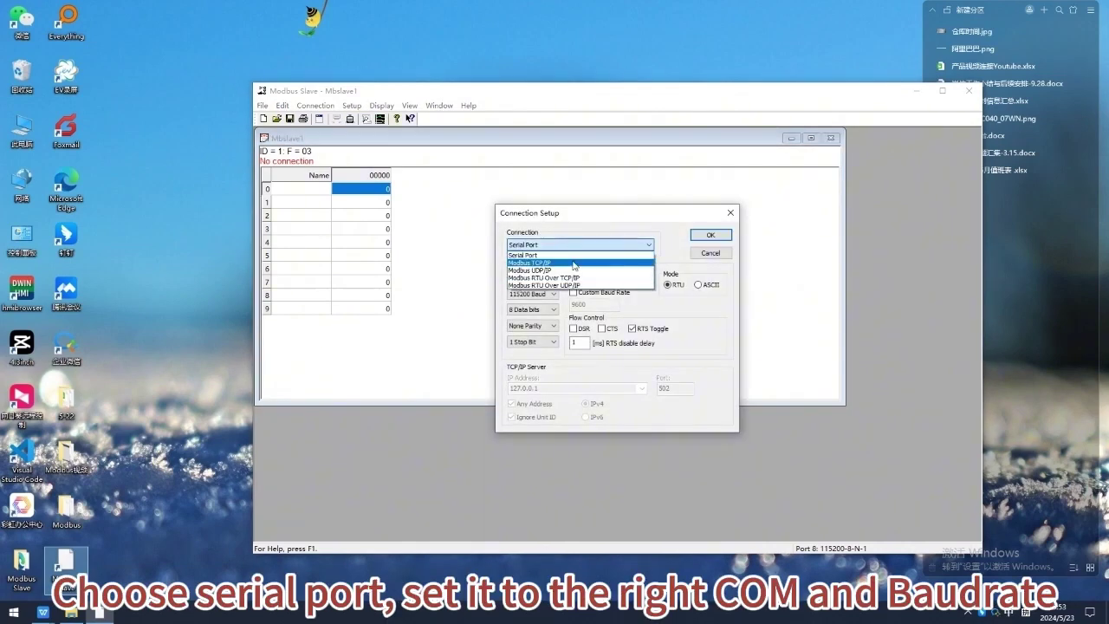
click(569, 256)
click(566, 279)
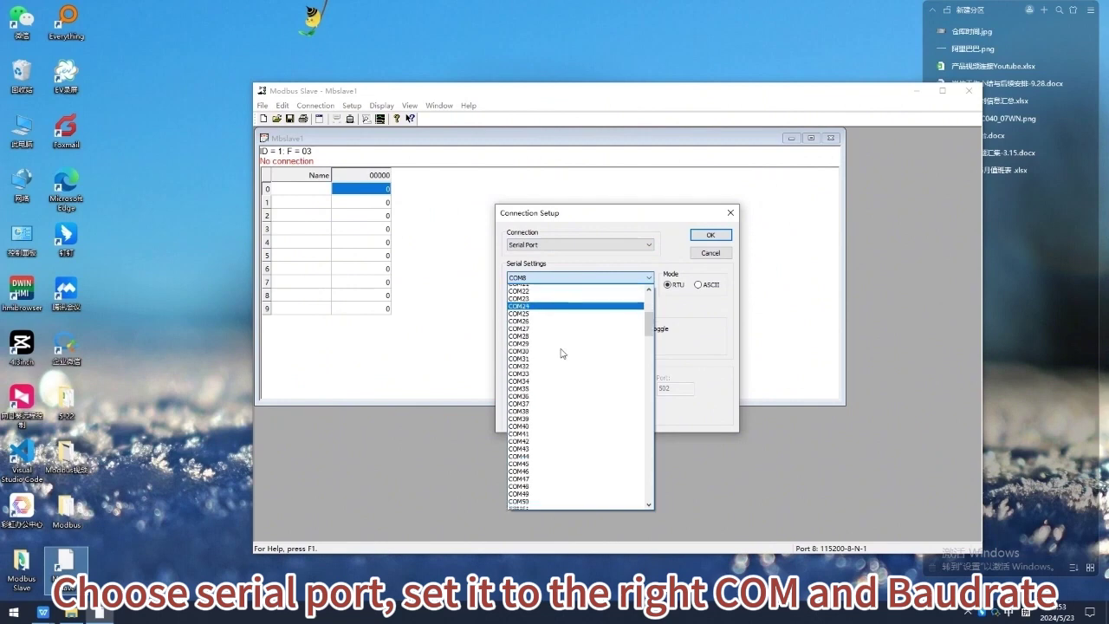
scroll(562, 354, up, 7)
click(564, 338)
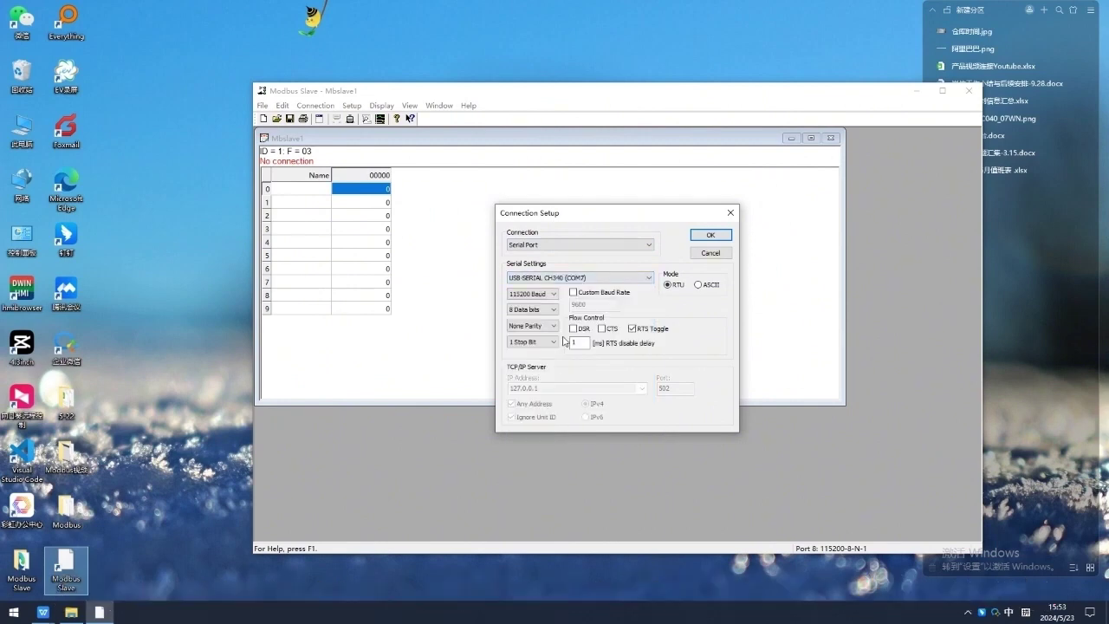
click(531, 294)
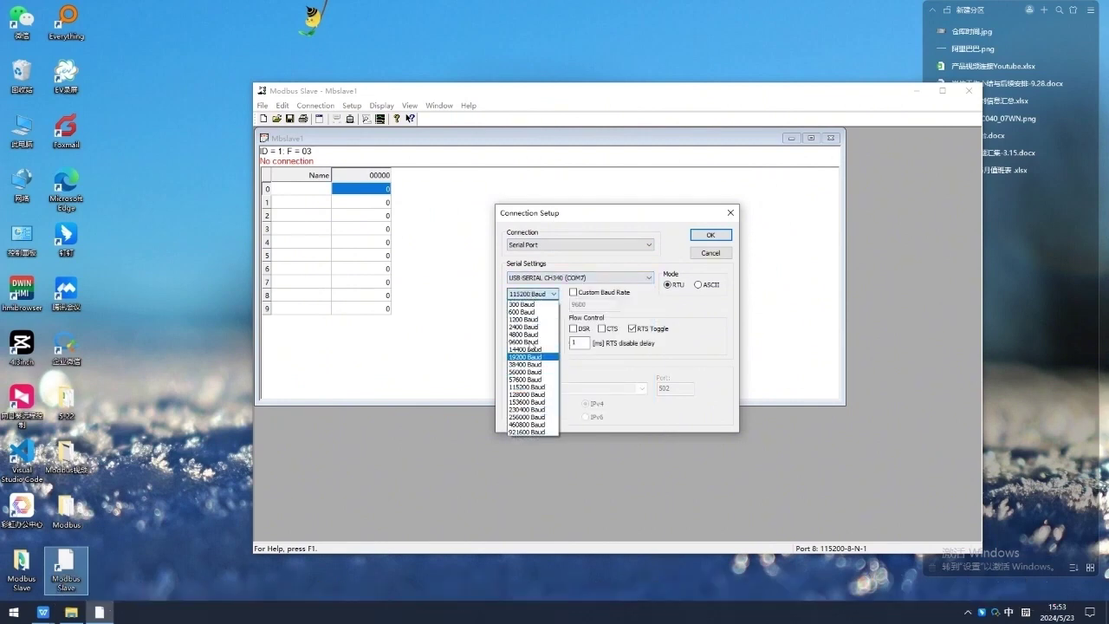
click(531, 295)
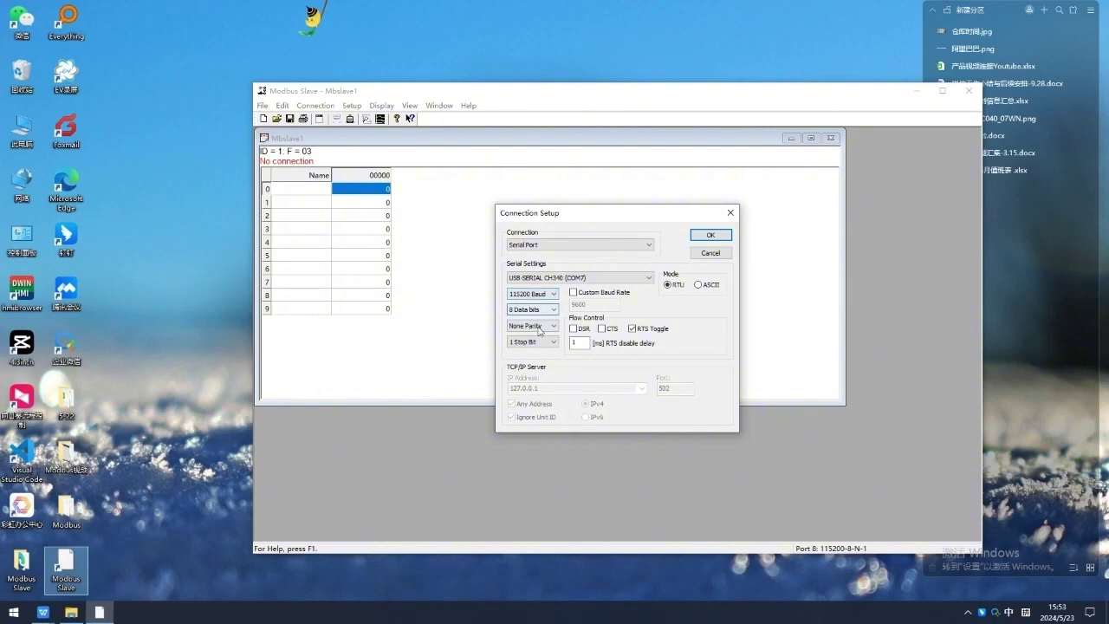
click(709, 236)
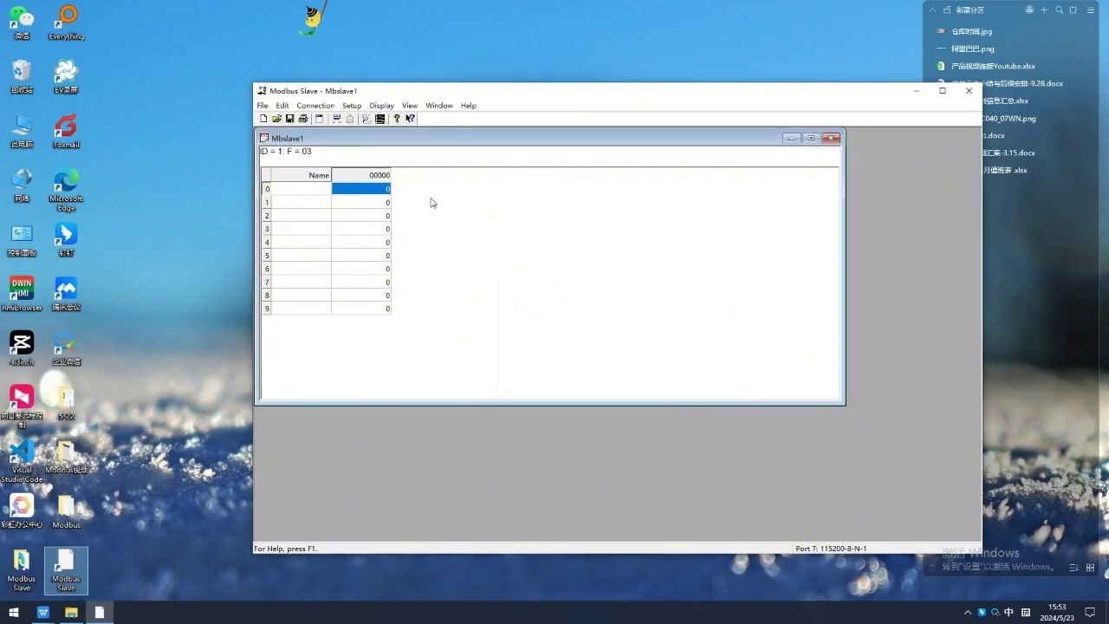
Step: Define the slave as ID 1 with function 03 Holding Register
click(351, 106)
click(369, 119)
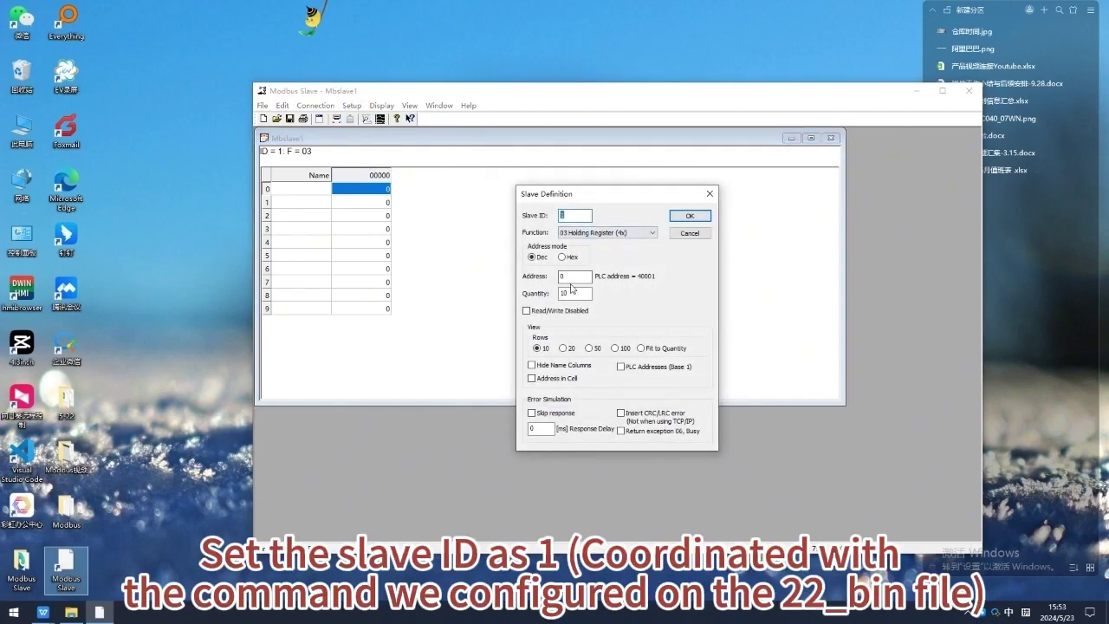
click(606, 232)
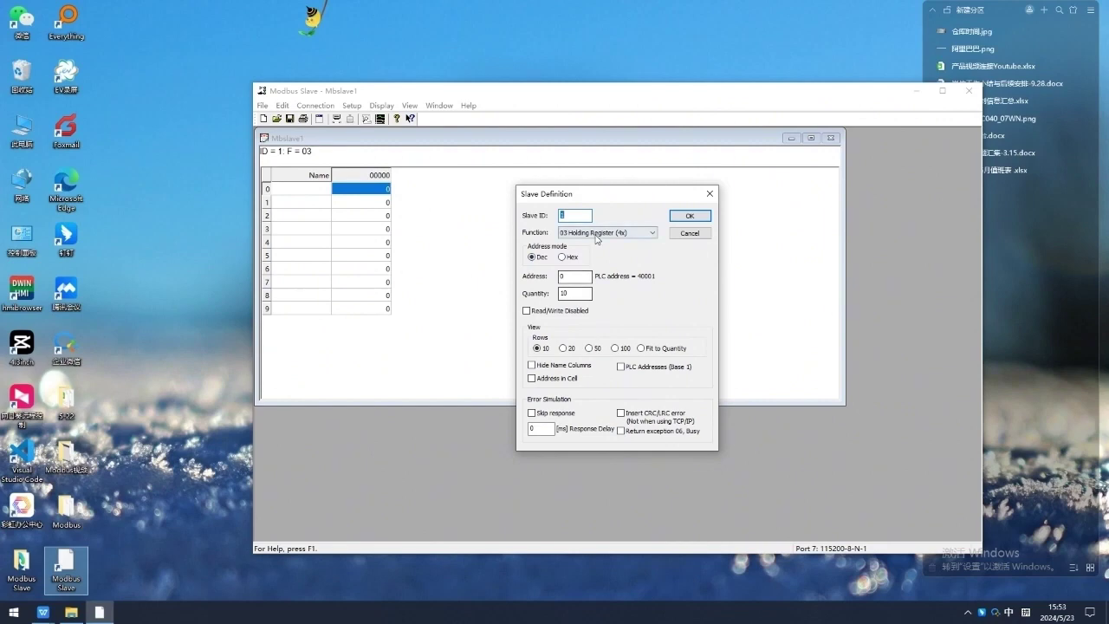
click(589, 260)
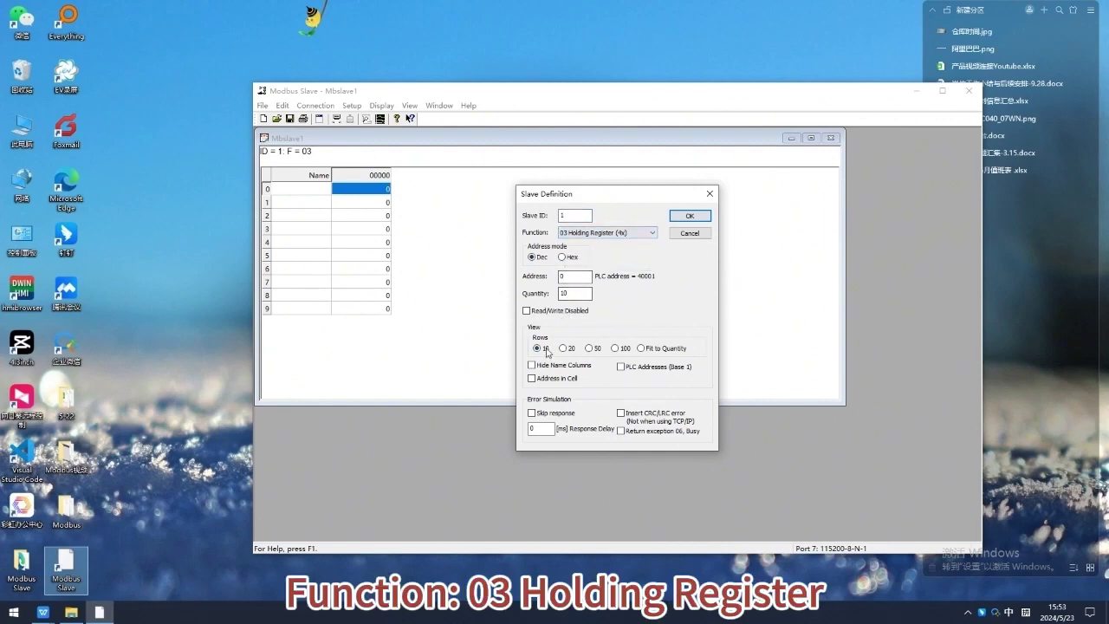
click(695, 218)
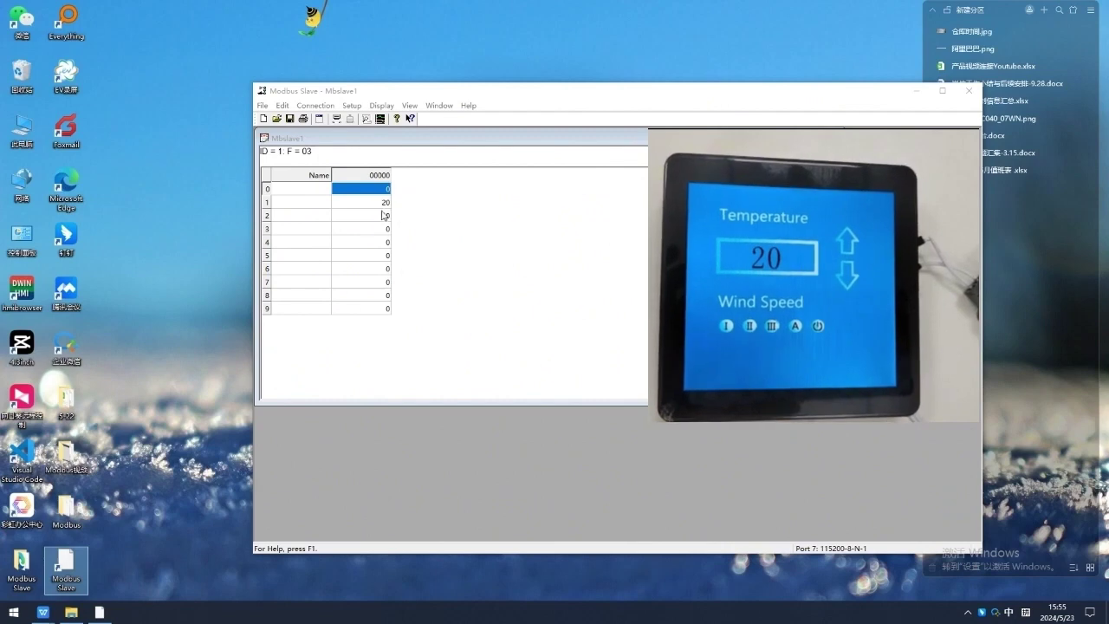
Step: Write the value 2 into holding register 2
click(384, 216)
double_click(384, 216)
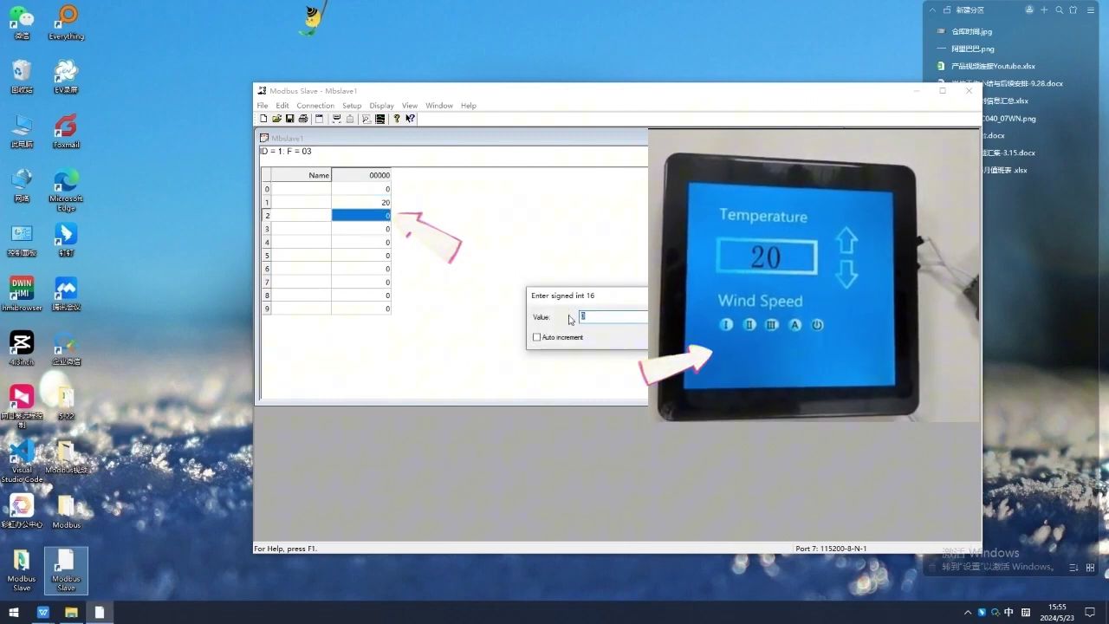
text(2)
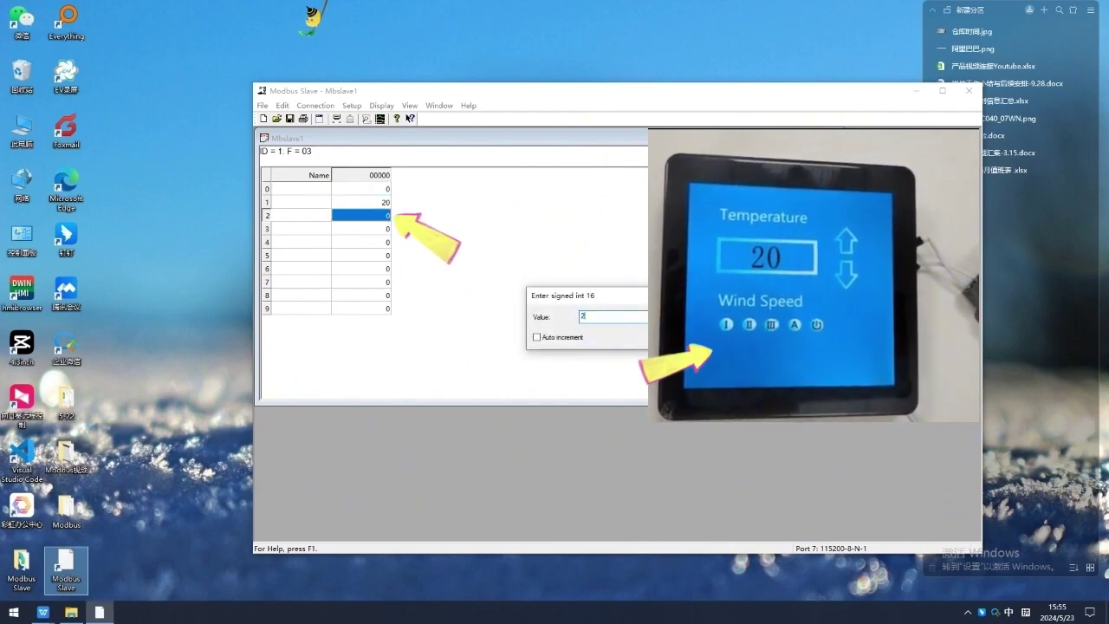
key(Return)
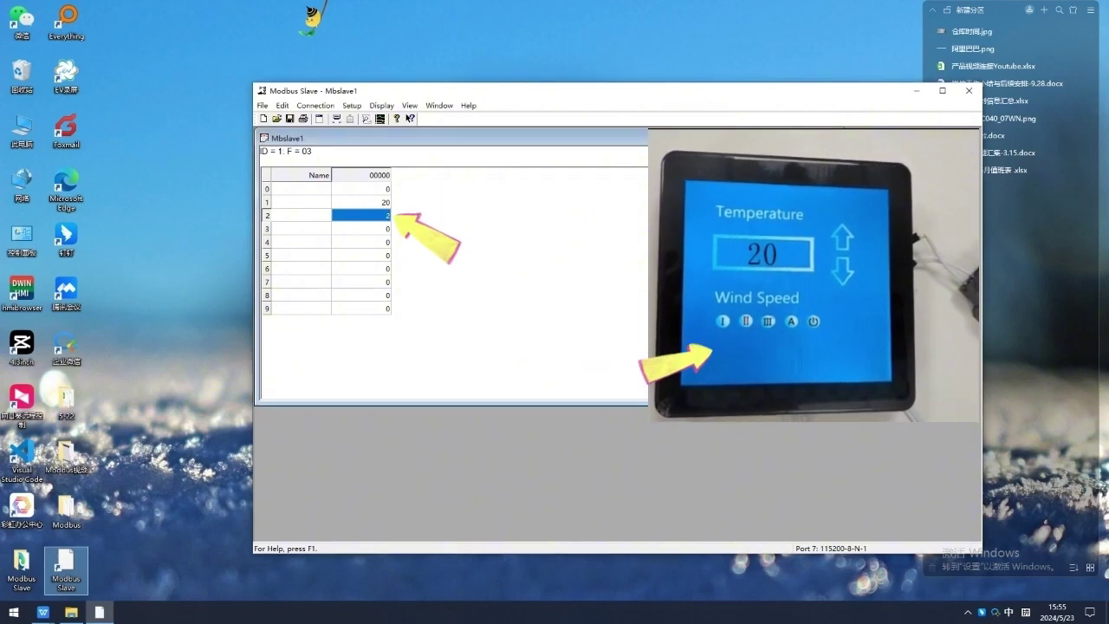
Step: Change holding register 2 from 2 to 4
double_click(387, 217)
text(5)
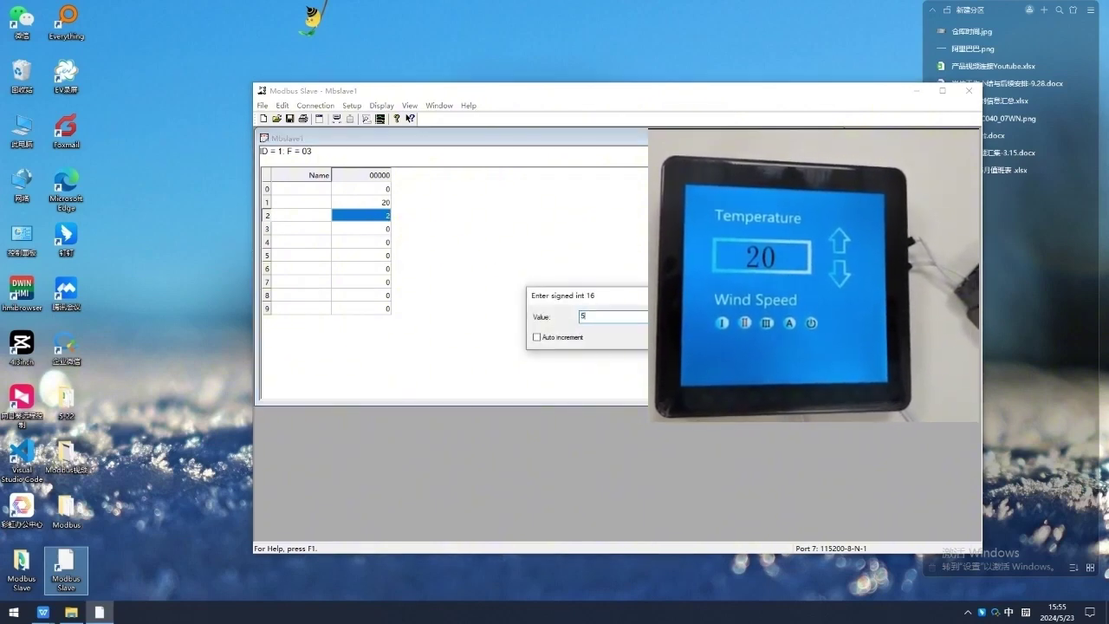
drag(612, 312, 561, 319)
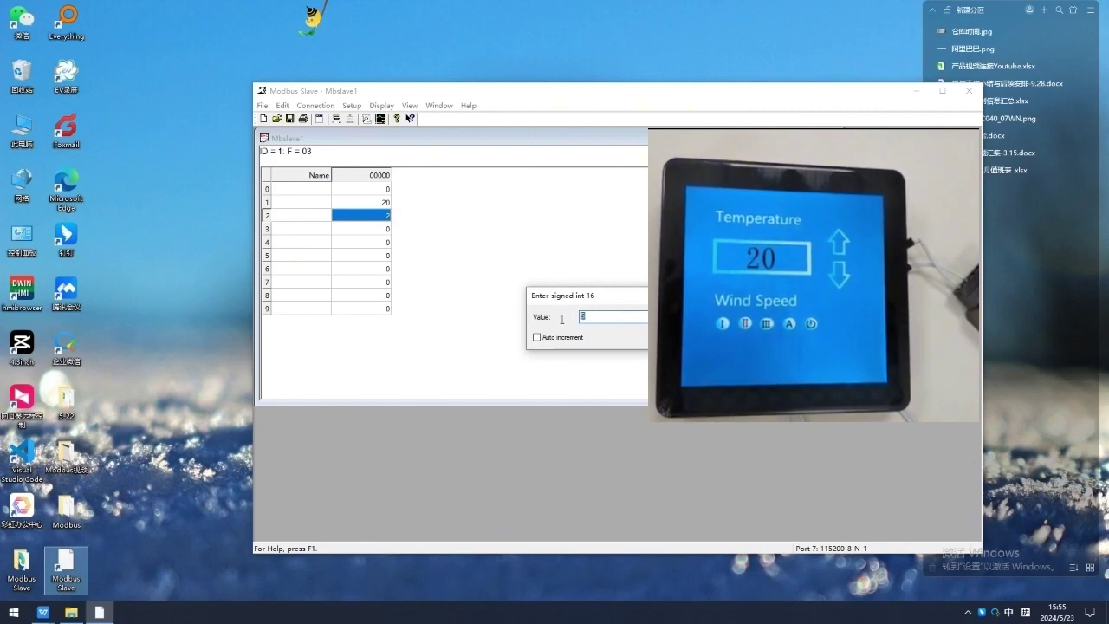
text(4)
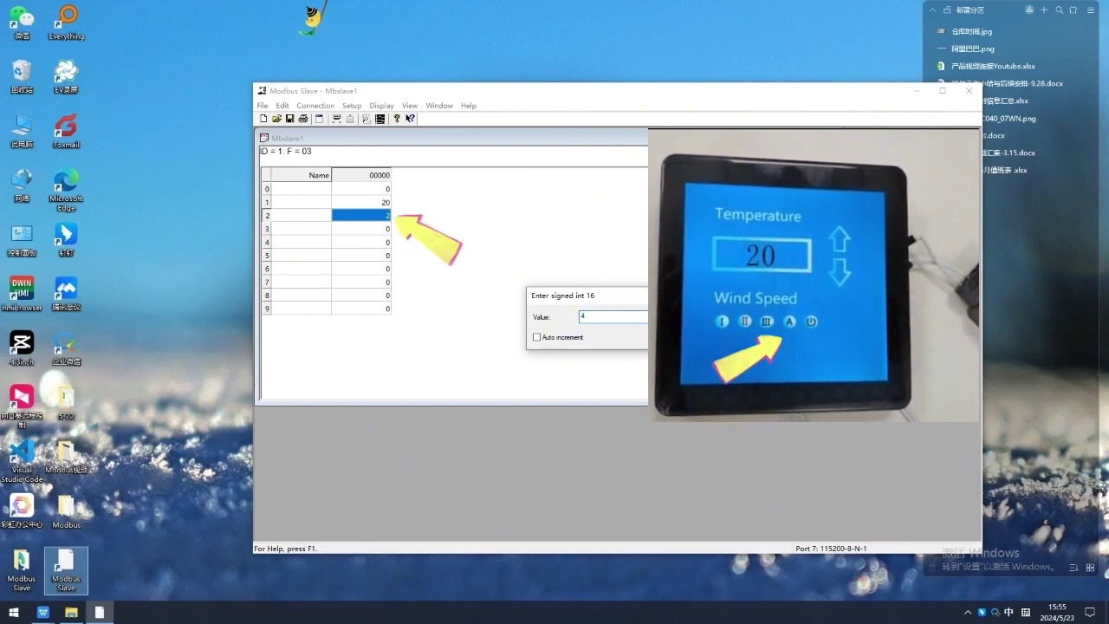
key(Return)
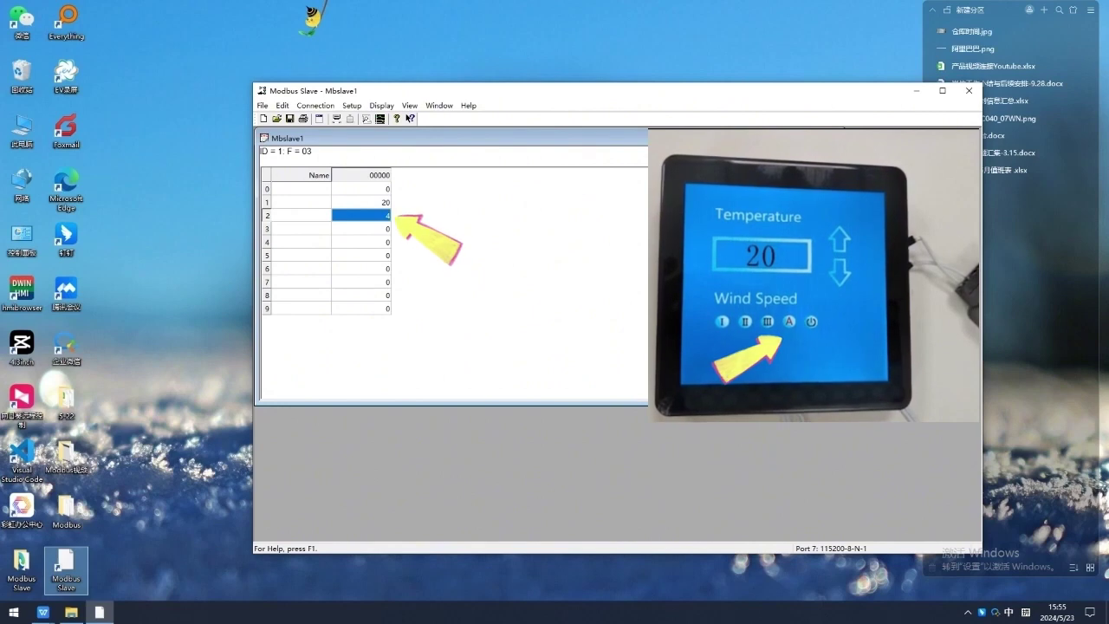